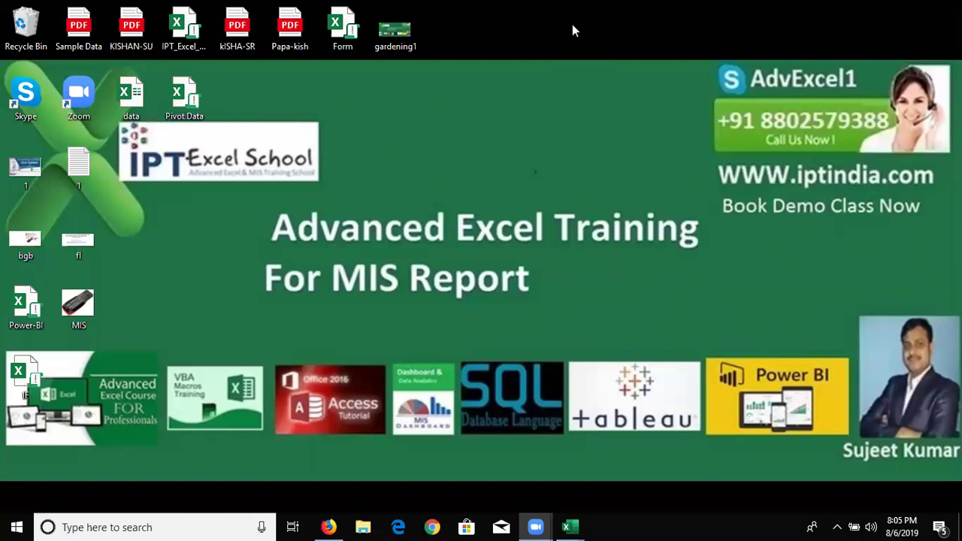
# Step: Bring the Book1 window to the front and switch to Sheet1's team data table
pyautogui.moveTo(569, 527)
pyautogui.click(598, 486)
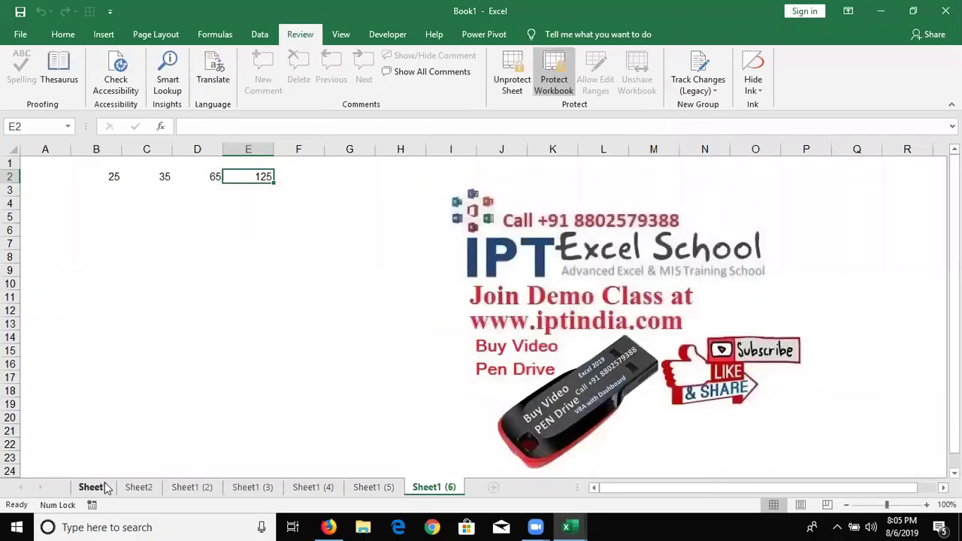
pyautogui.click(89, 487)
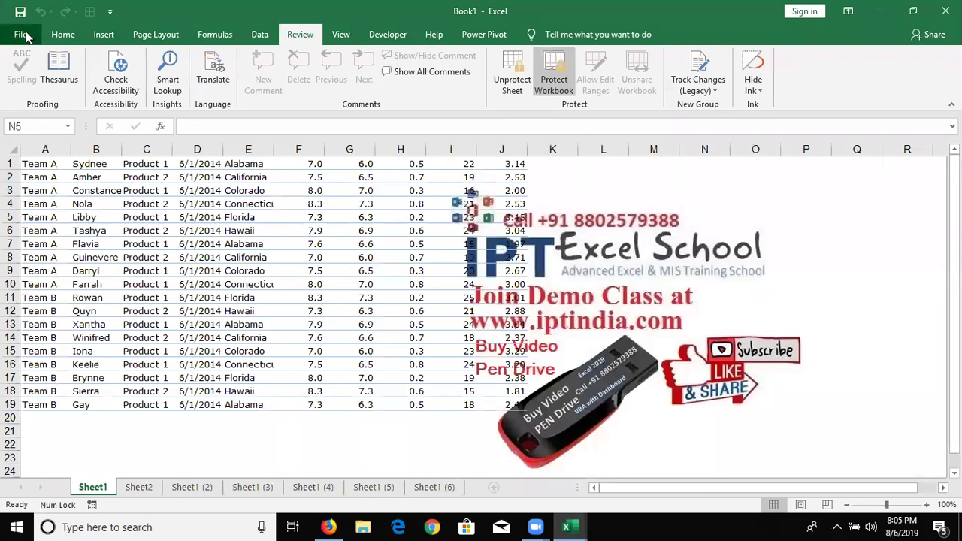
# Step: Unprotect Sheet1 from the Review tab, then select the Connecticut cell E4
pyautogui.click(25, 33)
pyautogui.press('Escape')
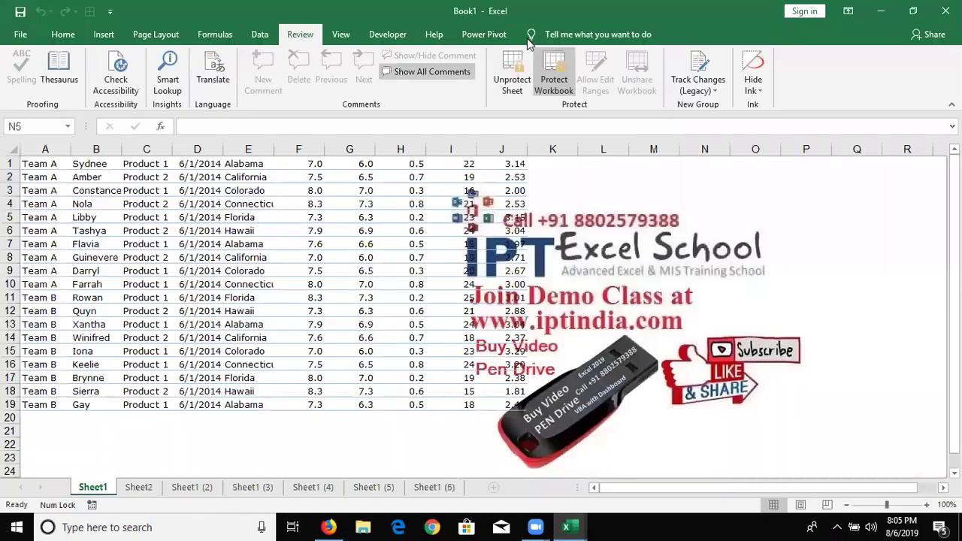
pyautogui.click(389, 37)
pyautogui.click(297, 41)
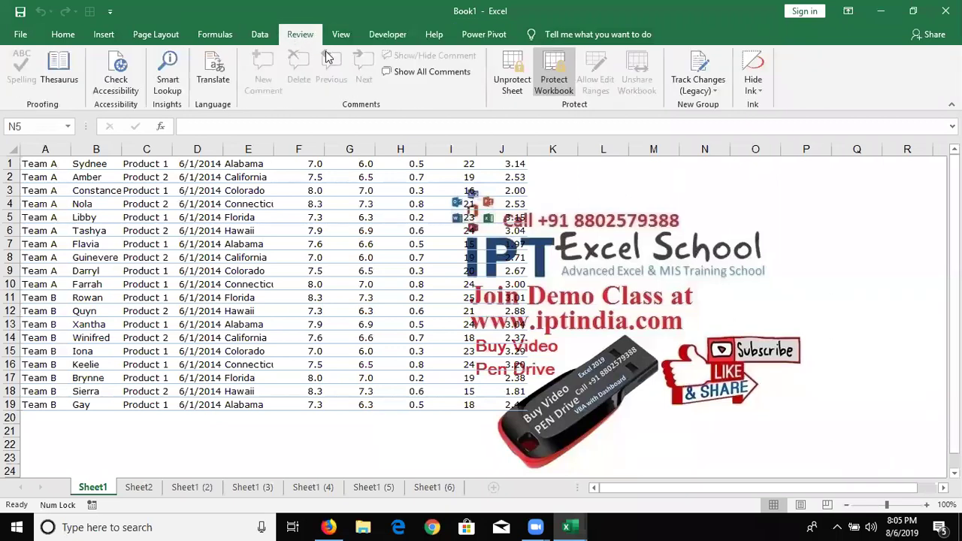
pyautogui.click(506, 87)
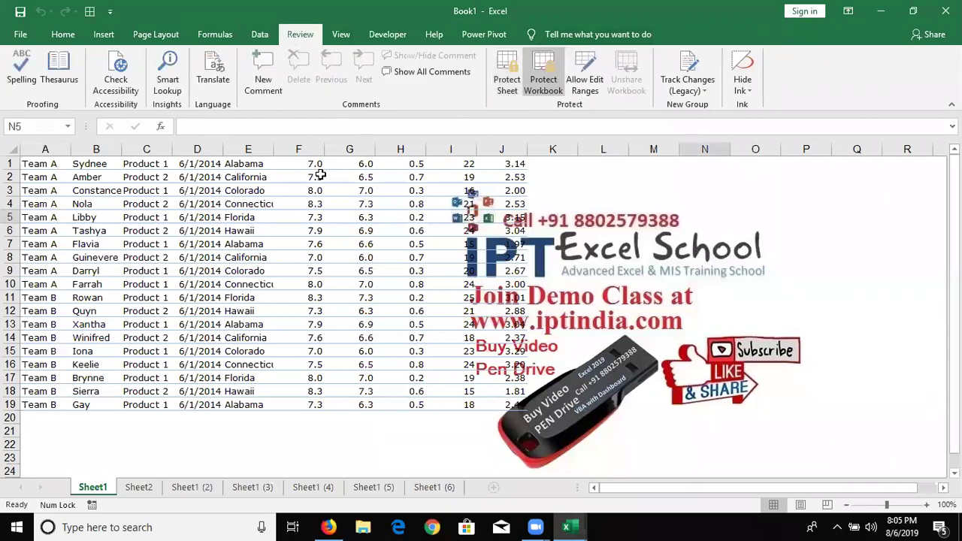
pyautogui.click(248, 204)
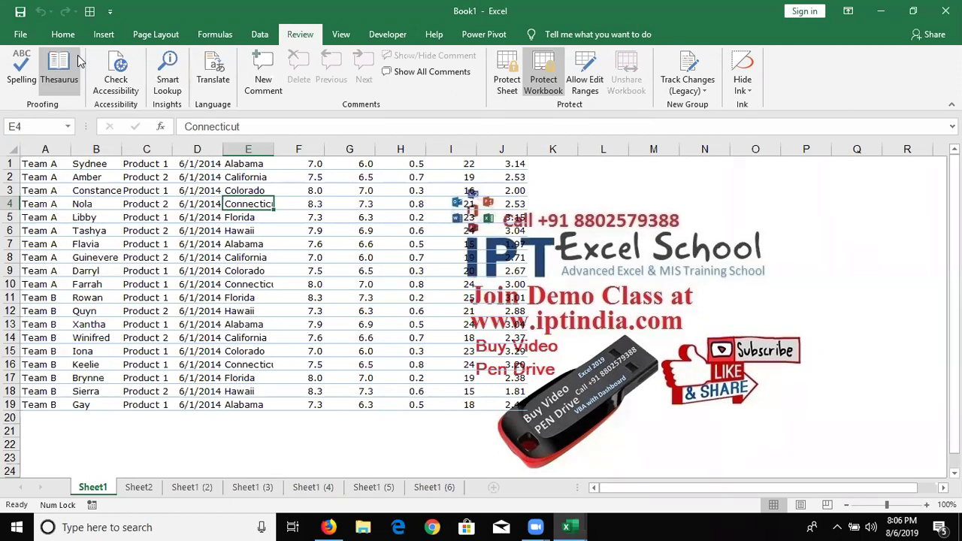
pyautogui.click(109, 36)
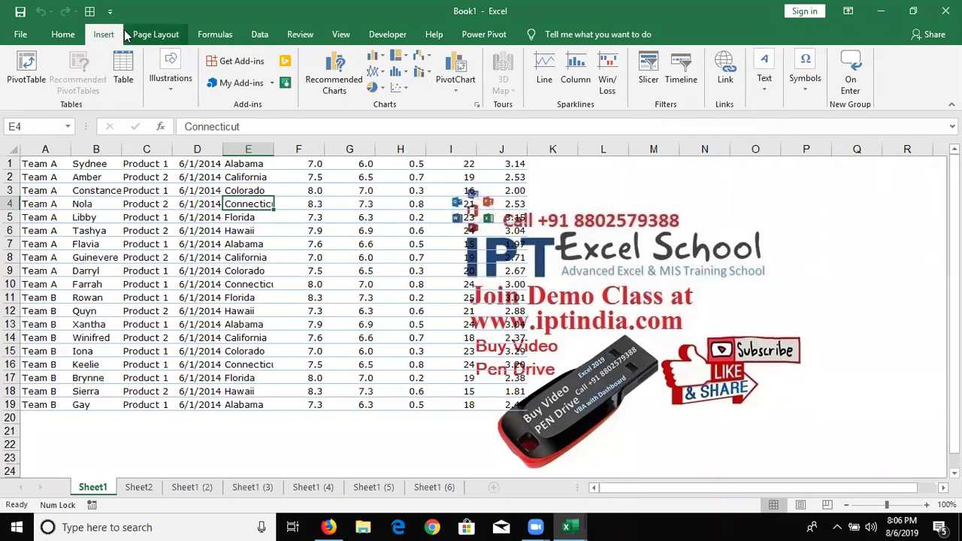
pyautogui.click(127, 36)
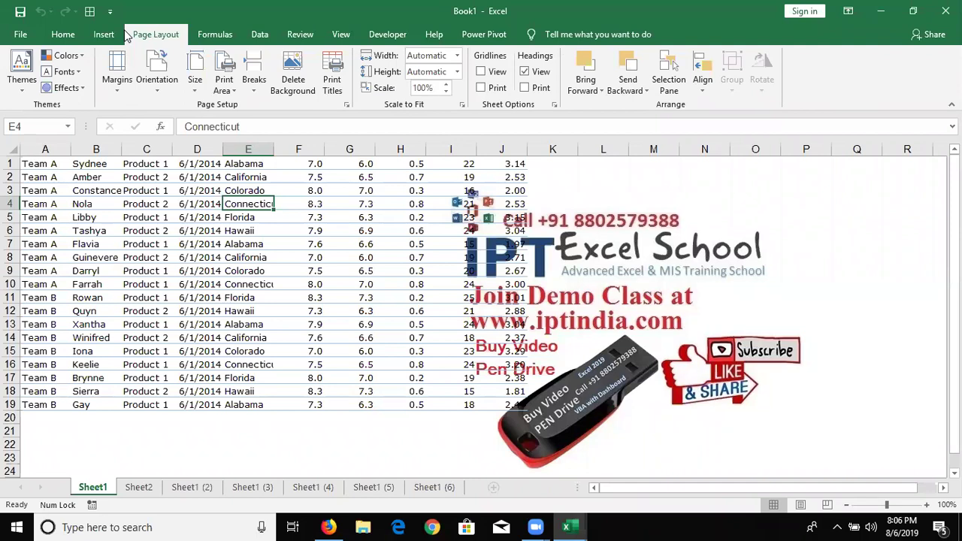
pyautogui.click(197, 35)
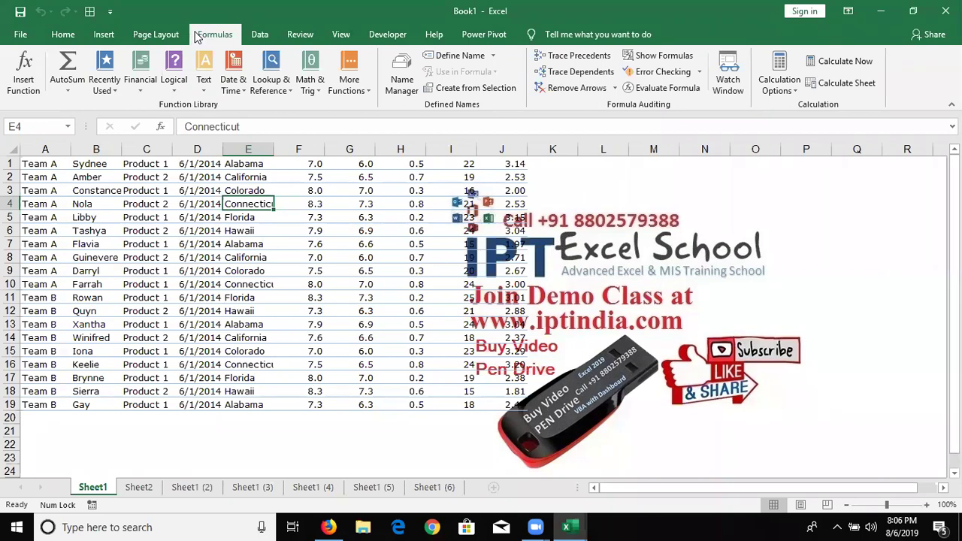
pyautogui.click(276, 43)
pyautogui.click(310, 44)
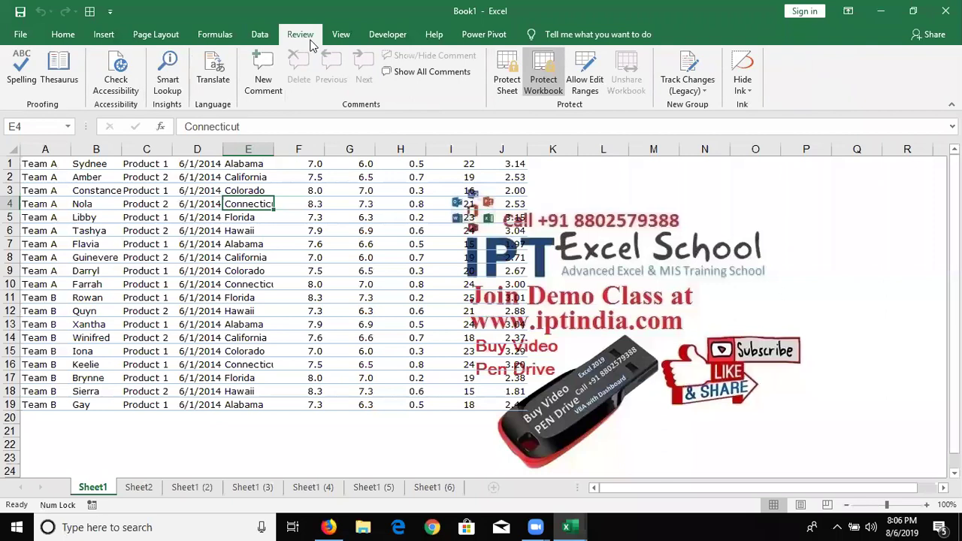
pyautogui.click(348, 34)
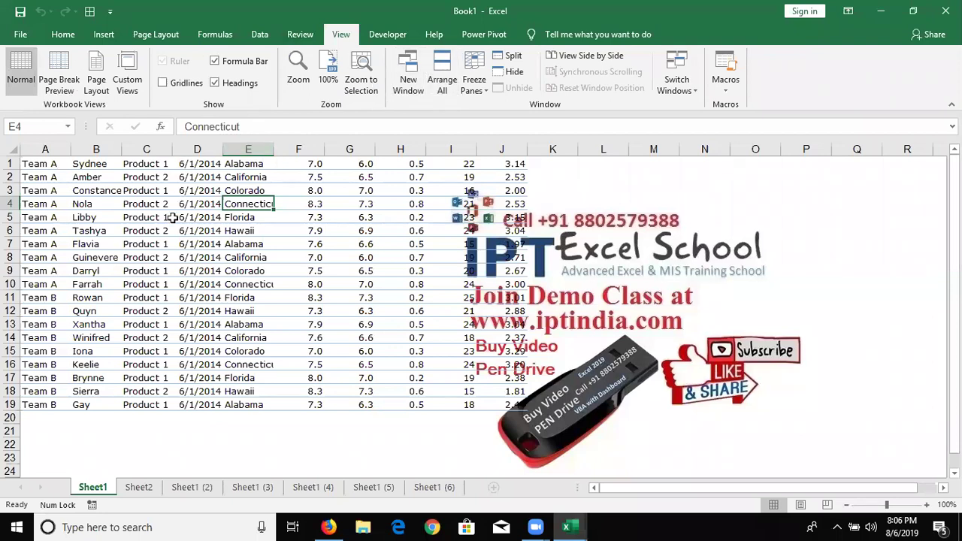
pyautogui.moveTo(172, 218); pyautogui.dragTo(151, 199)
pyautogui.click(145, 201)
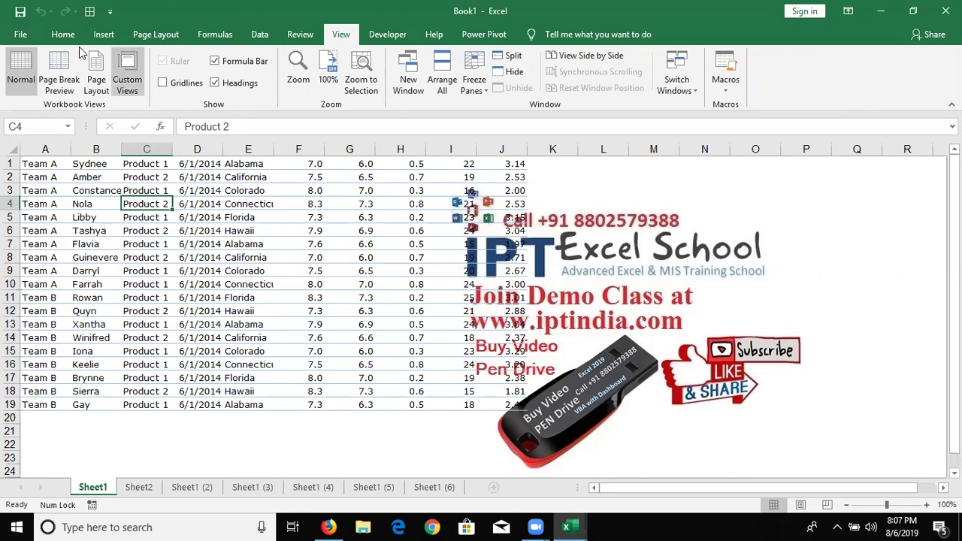
pyautogui.scroll(2, 250, 78)
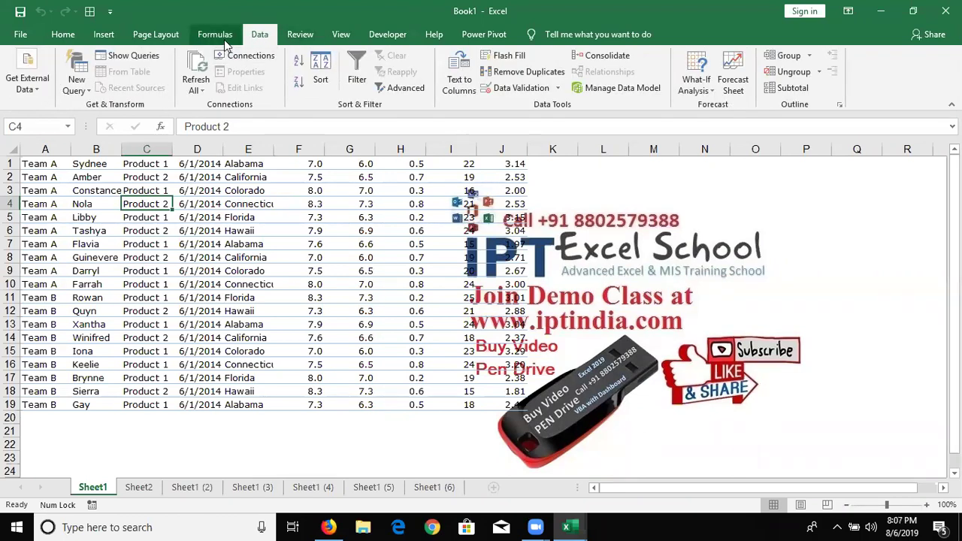
pyautogui.scroll(1, 203, 98)
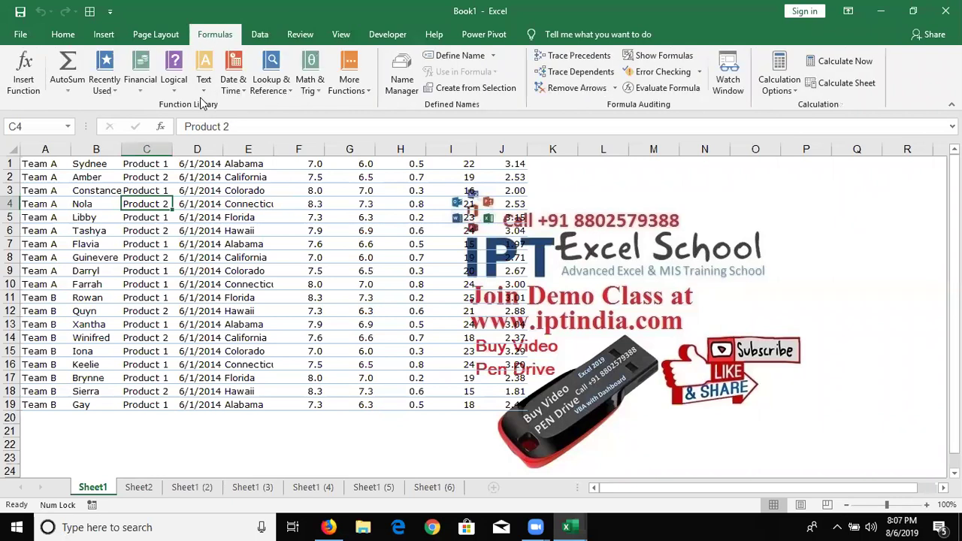
pyautogui.click(104, 35)
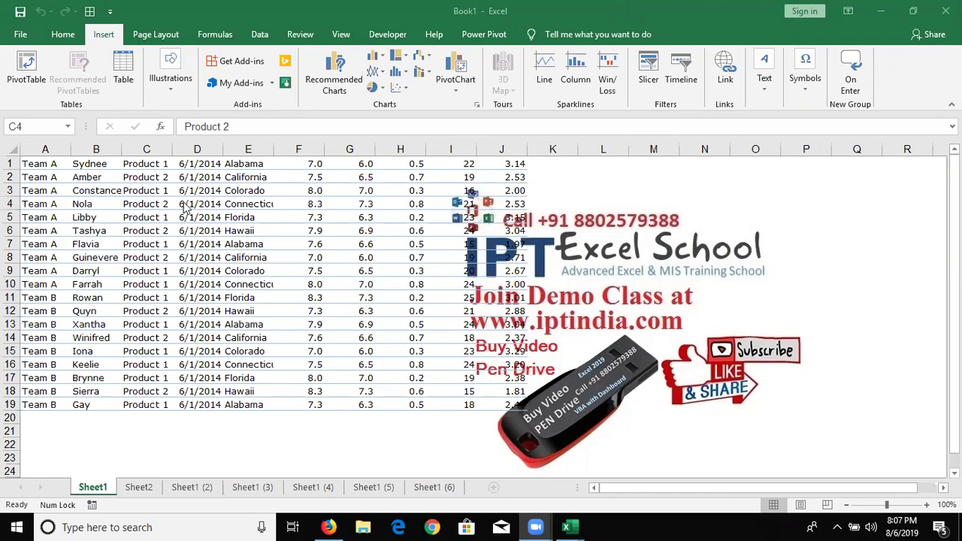
pyautogui.click(20, 34)
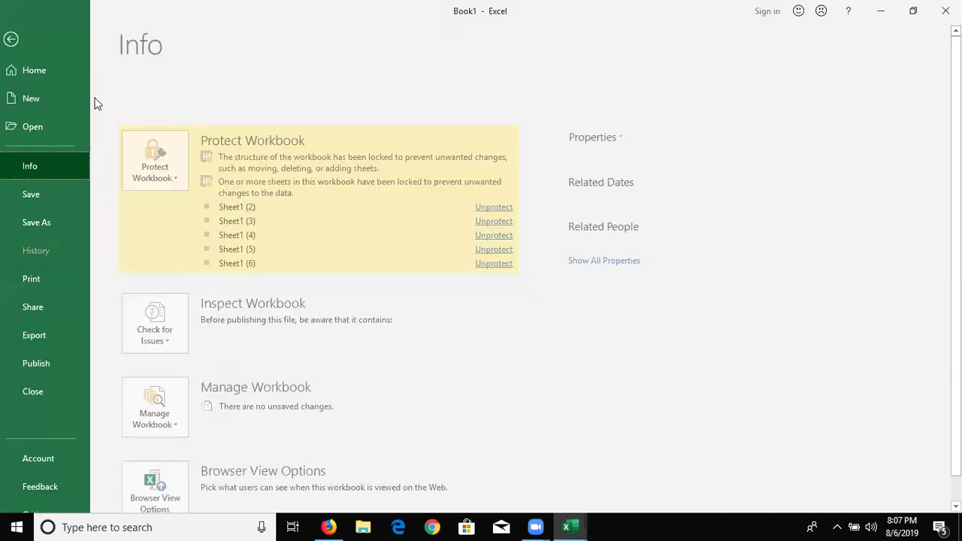
pyautogui.press('Escape')
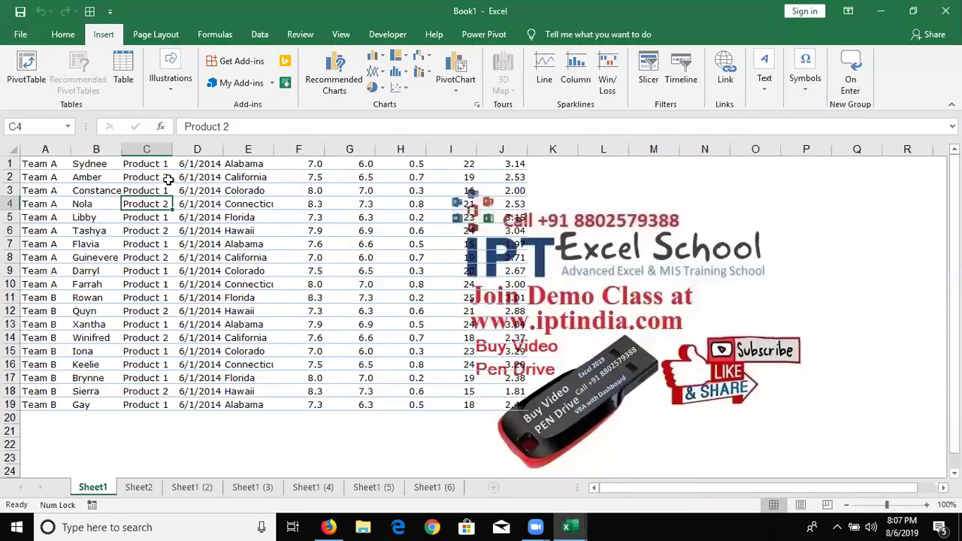
pyautogui.click(250, 203)
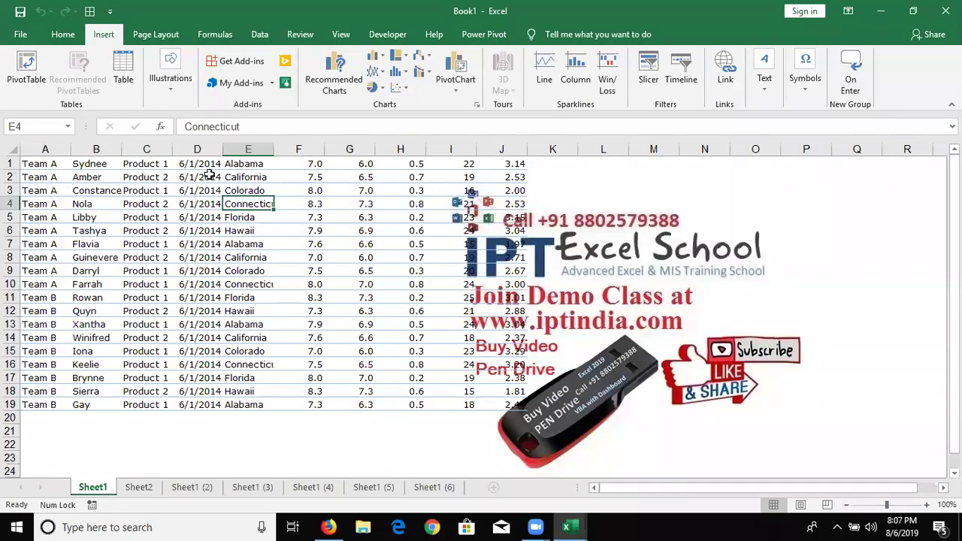
# Step: Open the help article on adding, changing or clearing conditional formats from Conditional Formatting's tooltip
pyautogui.click(63, 34)
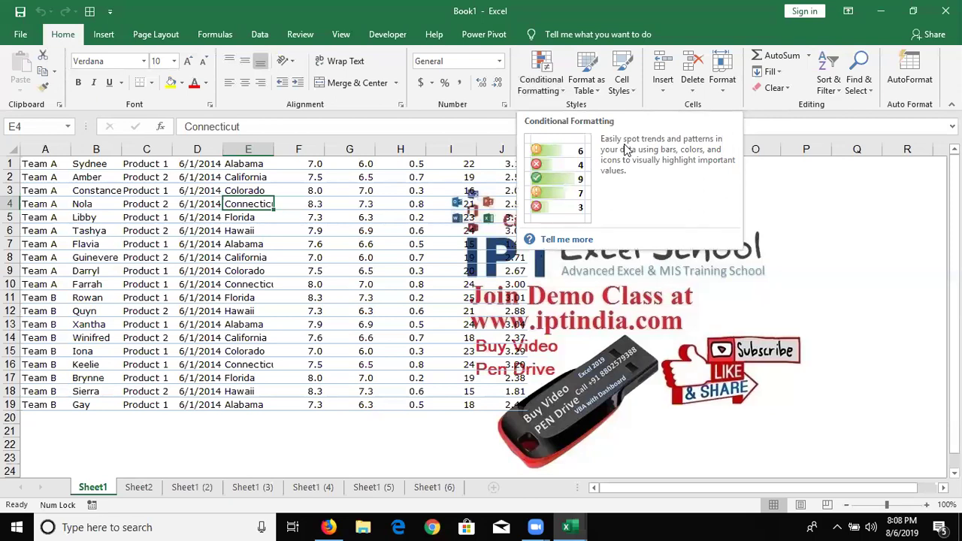
pyautogui.click(579, 240)
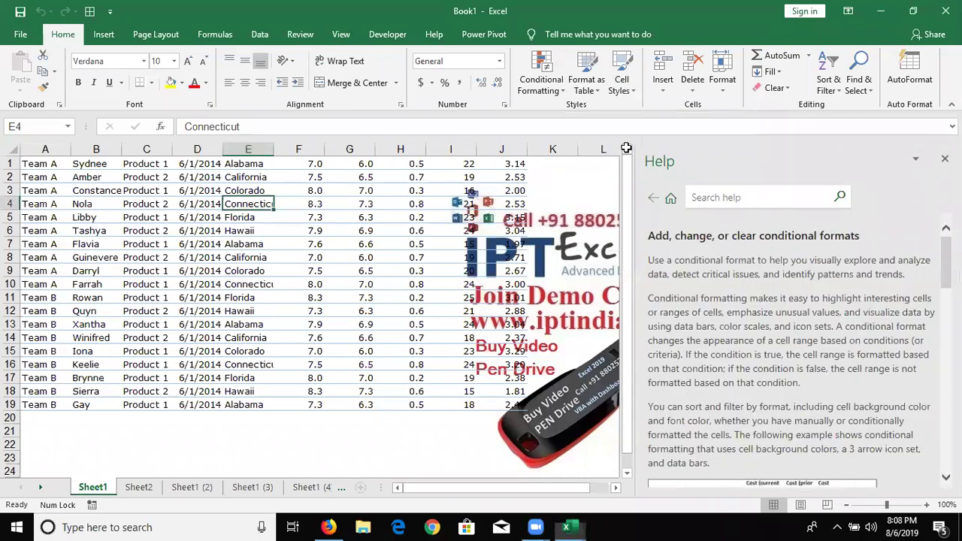
# Step: Scroll through the conditional formatting help article
pyautogui.click(535, 527)
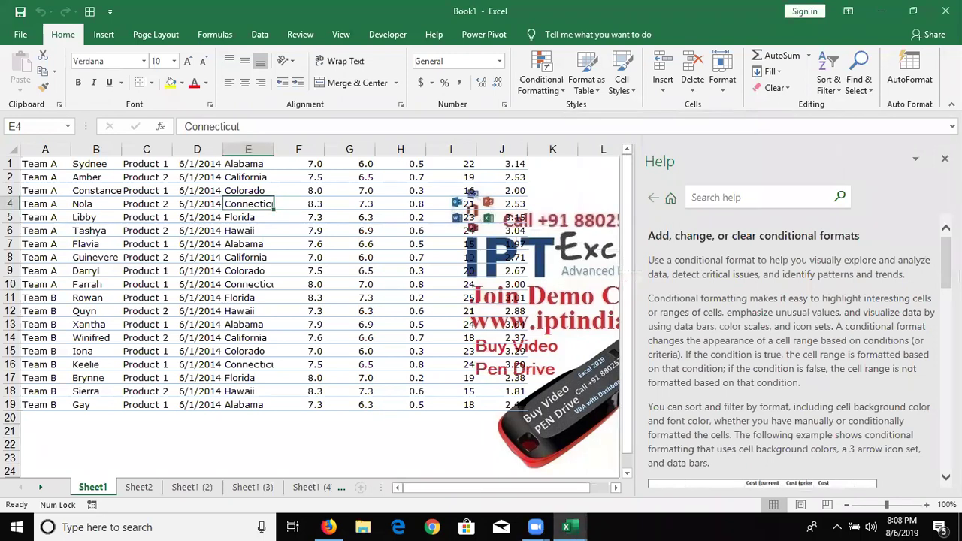
pyautogui.scroll(-3, 789, 353)
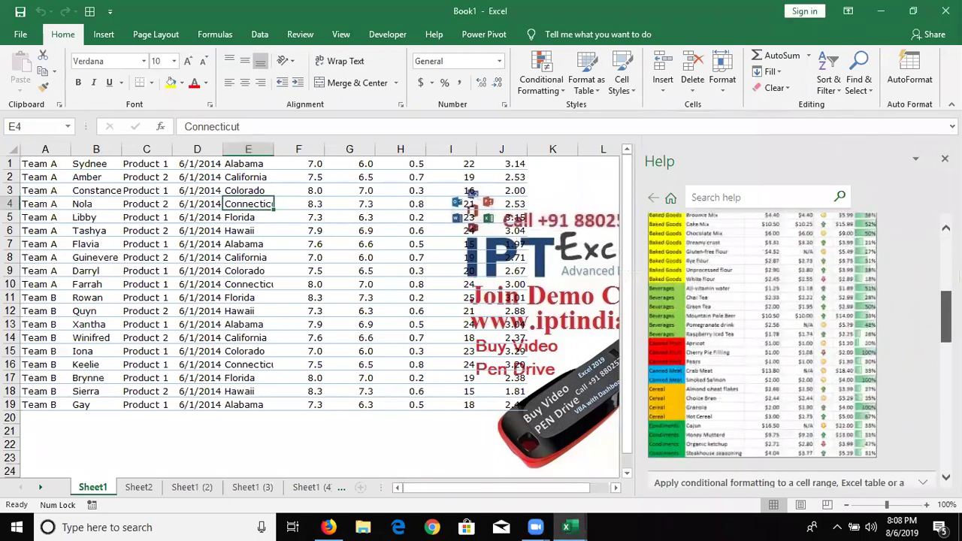
pyautogui.scroll(-5, 789, 353)
pyautogui.scroll(-3, 789, 353)
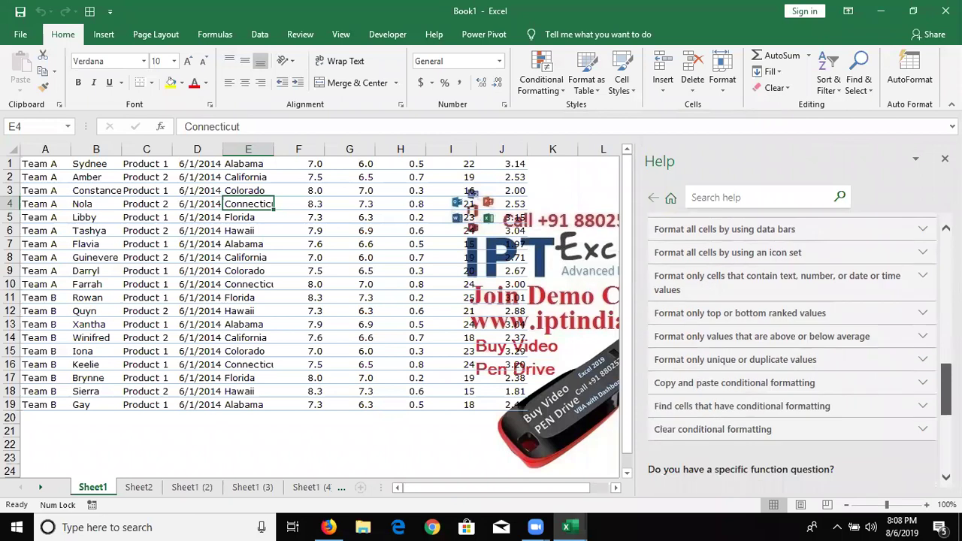
pyautogui.scroll(8, 789, 353)
pyautogui.scroll(2, 789, 353)
pyautogui.scroll(-1, 789, 353)
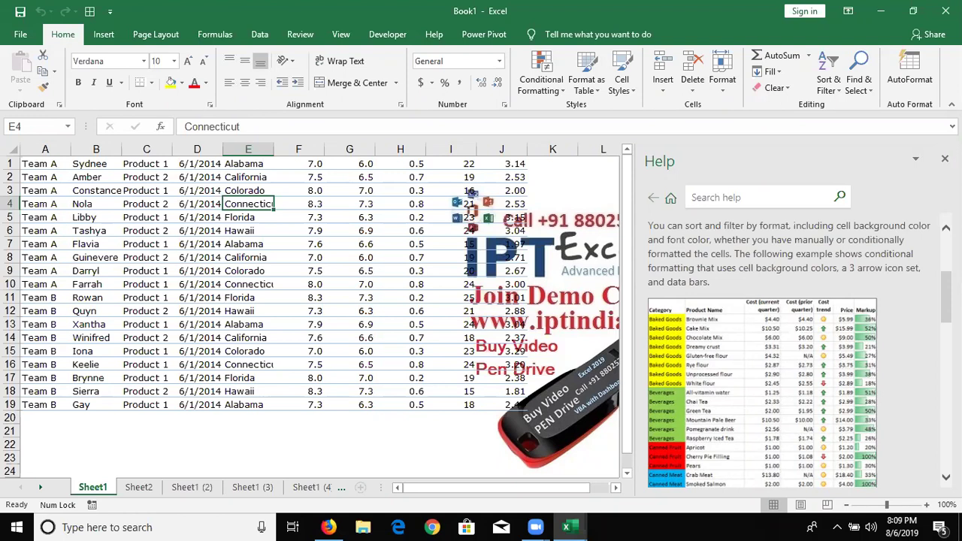
# Step: Dismiss the Tell me search suggestions and switch to the empty Sheet2
pyautogui.click(625, 34)
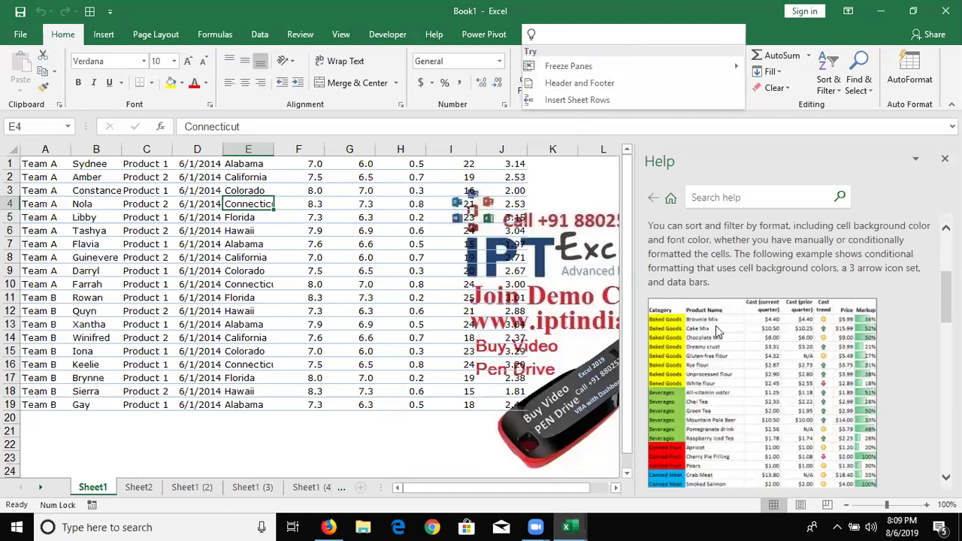
pyautogui.press('Escape')
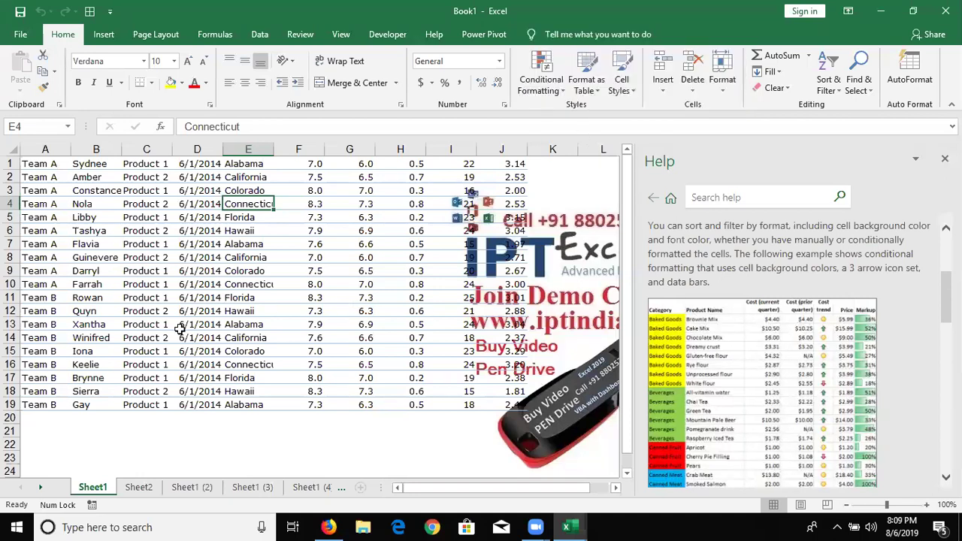
pyautogui.click(139, 488)
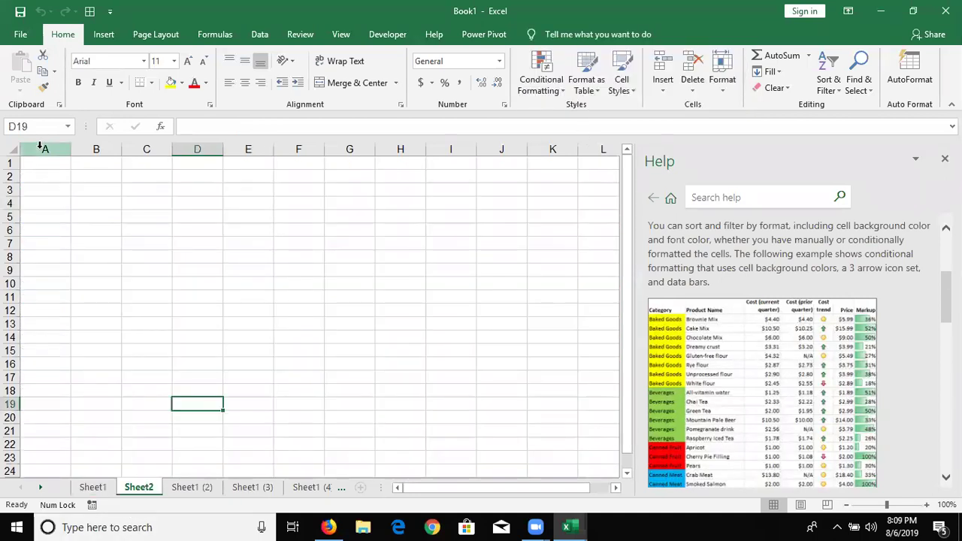
# Step: Select column A, then type test text into cell C7 on Sheet2
pyautogui.click(45, 150)
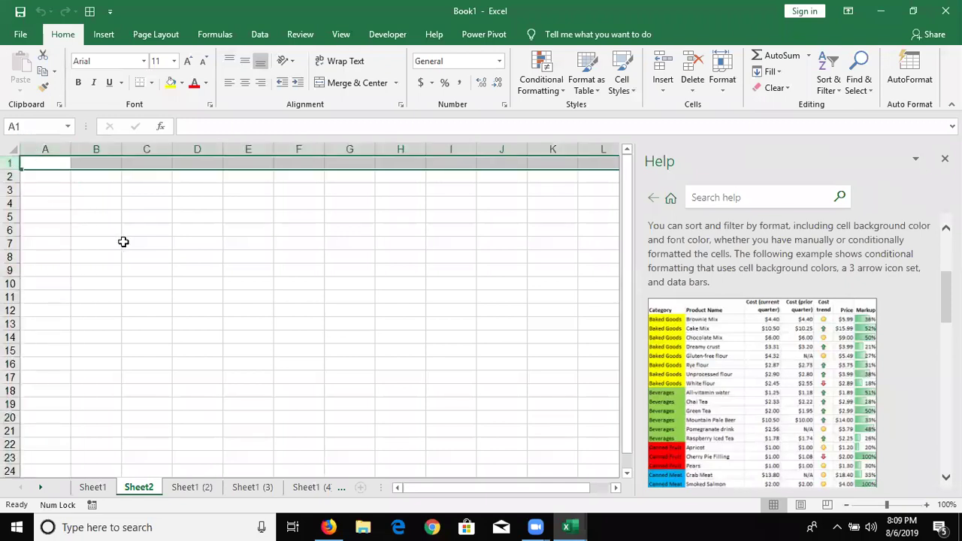
pyautogui.click(122, 242)
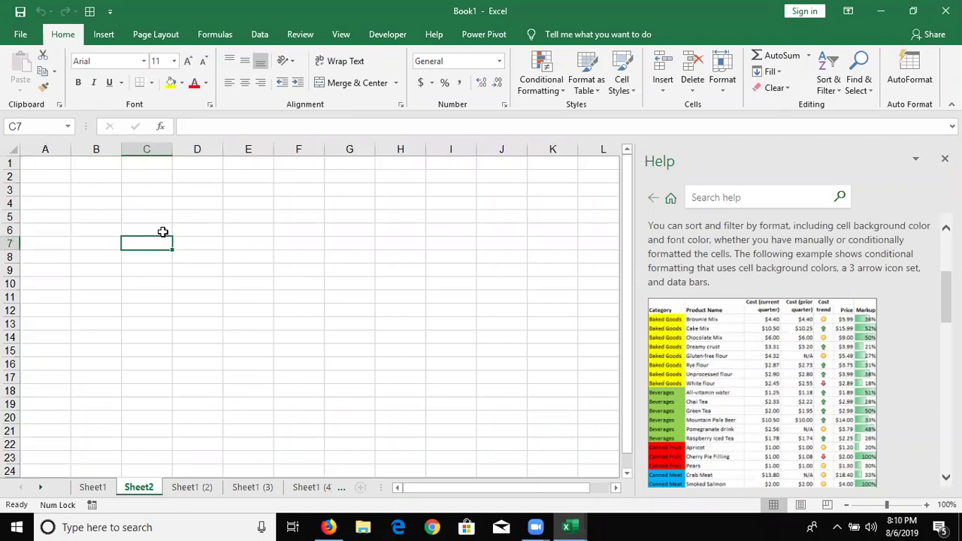
pyautogui.write('dasdas')
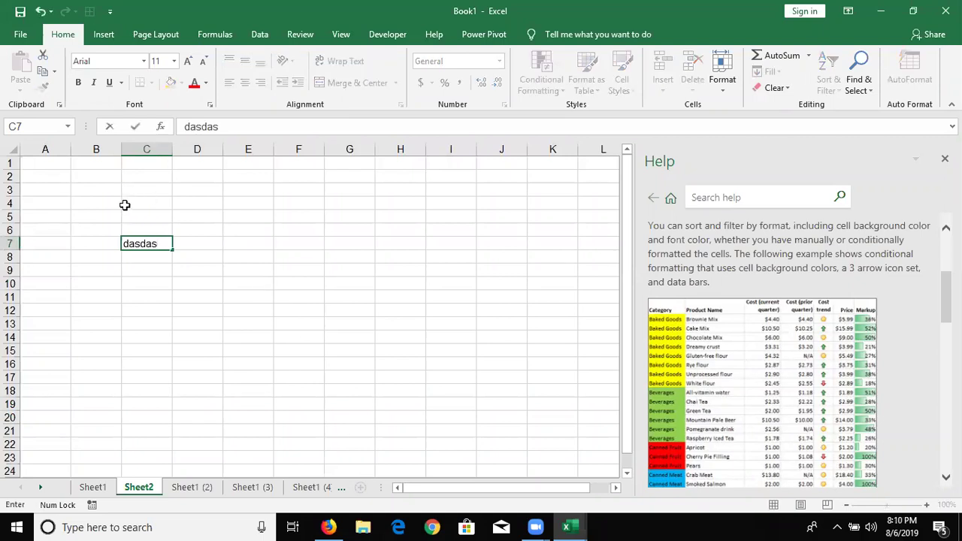
# Step: Discard the C7 entry and open the 'Tell me what you want to do' search
pyautogui.press('Escape')
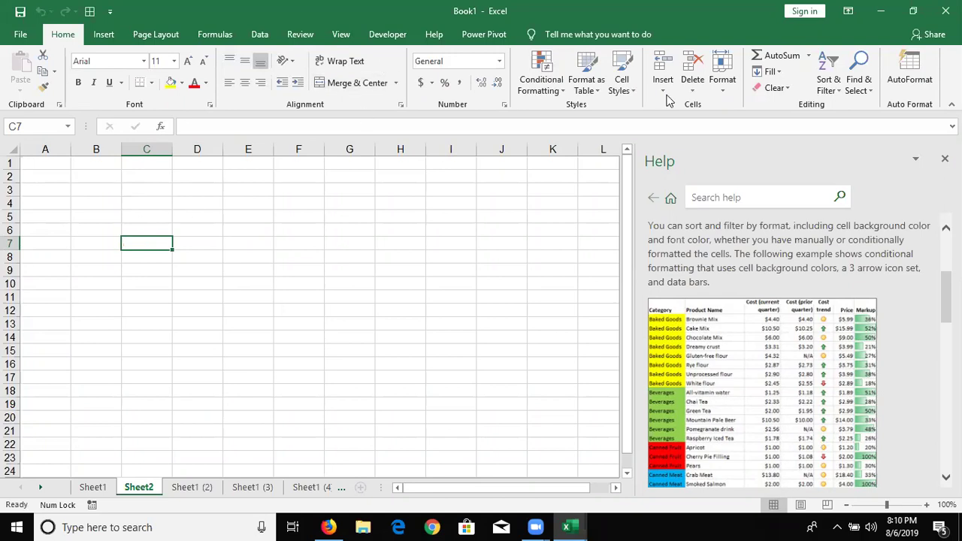
pyautogui.click(750, 198)
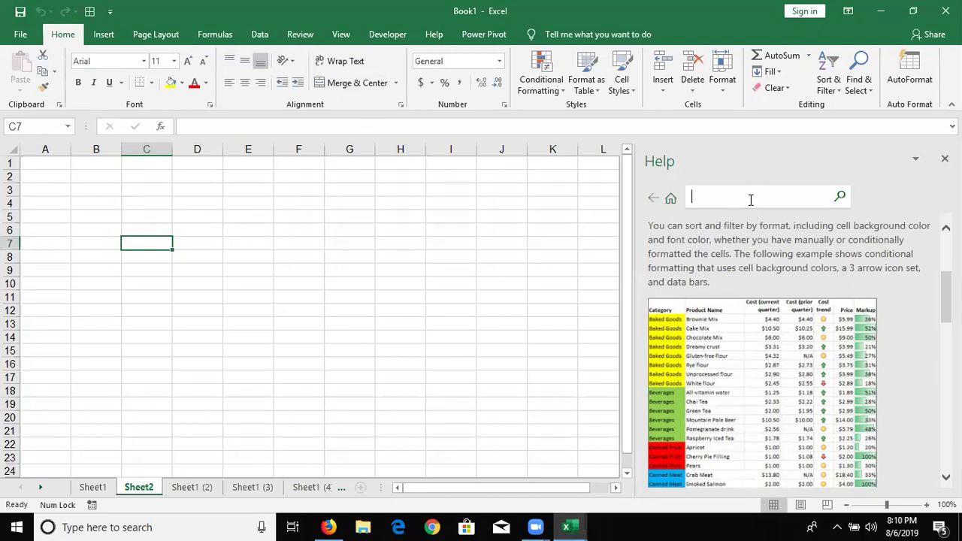
pyautogui.click(585, 36)
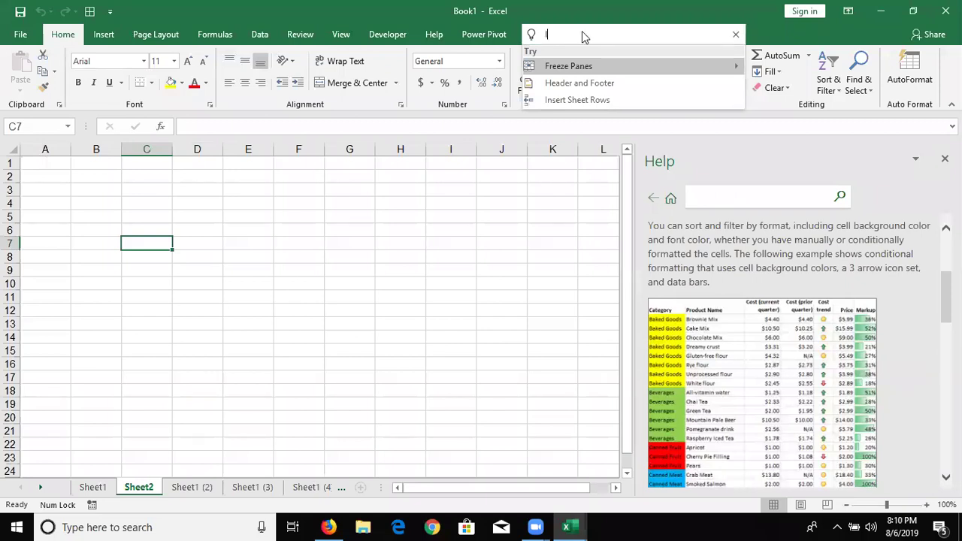
# Step: Search help for 'limit' and open the Excel specifications and limits article
pyautogui.write('limit')
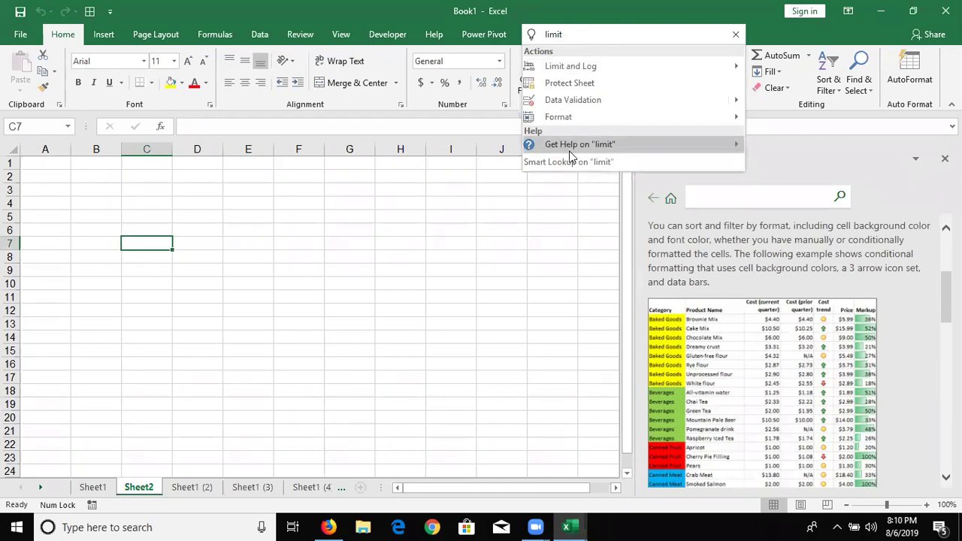
pyautogui.moveTo(573, 157)
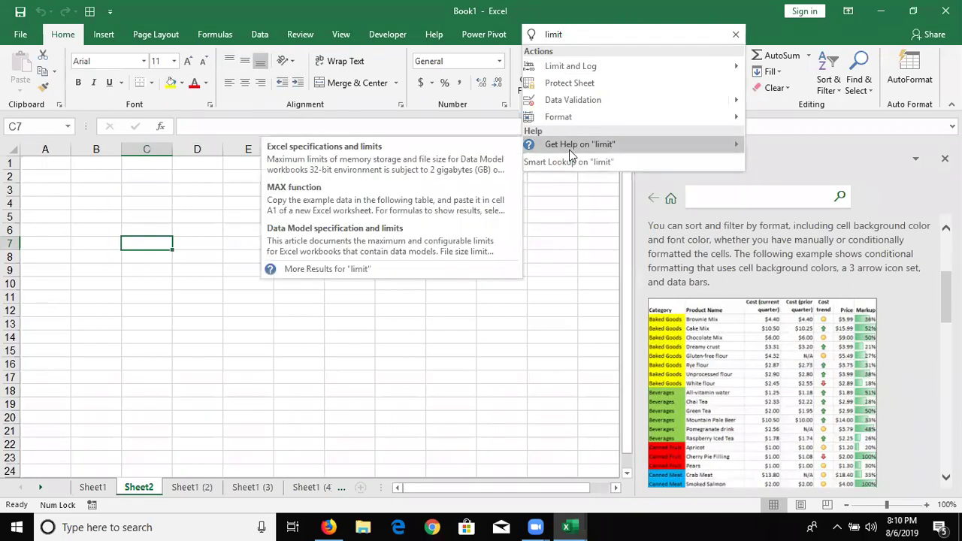
pyautogui.click(448, 180)
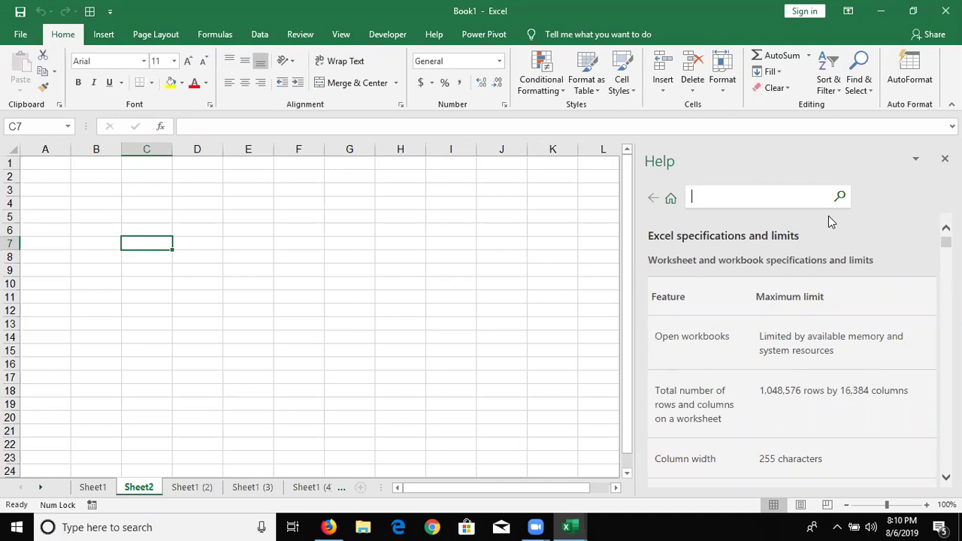
# Step: Find the 255-character column width limit in the help article and widen column C on Sheet2
pyautogui.scroll(-5, 789, 338)
pyautogui.scroll(-5, 790, 338)
pyautogui.scroll(-5, 789, 339)
pyautogui.scroll(-5, 790, 338)
pyautogui.scroll(-5, 789, 339)
pyautogui.scroll(-1, 789, 338)
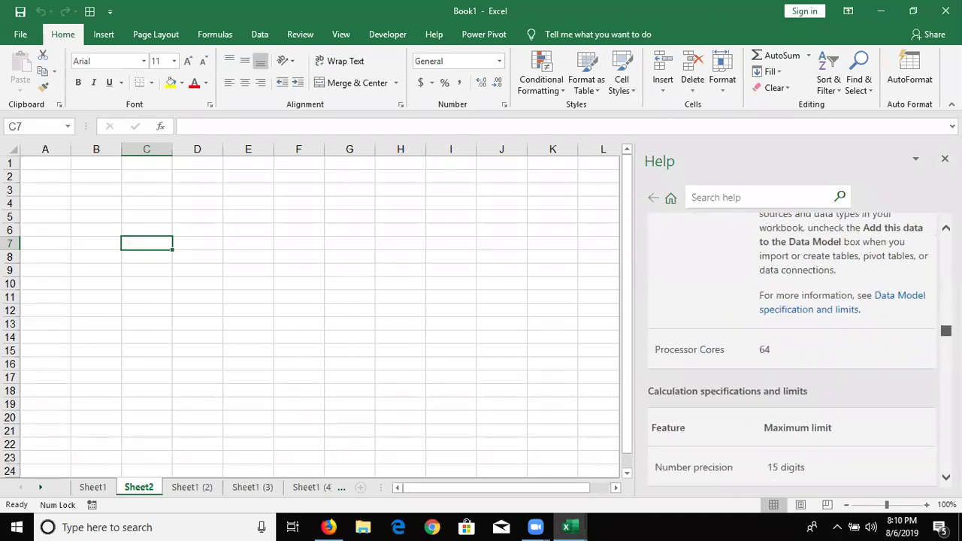
pyautogui.scroll(-2, 789, 339)
pyautogui.scroll(10, 789, 338)
pyautogui.scroll(5, 789, 338)
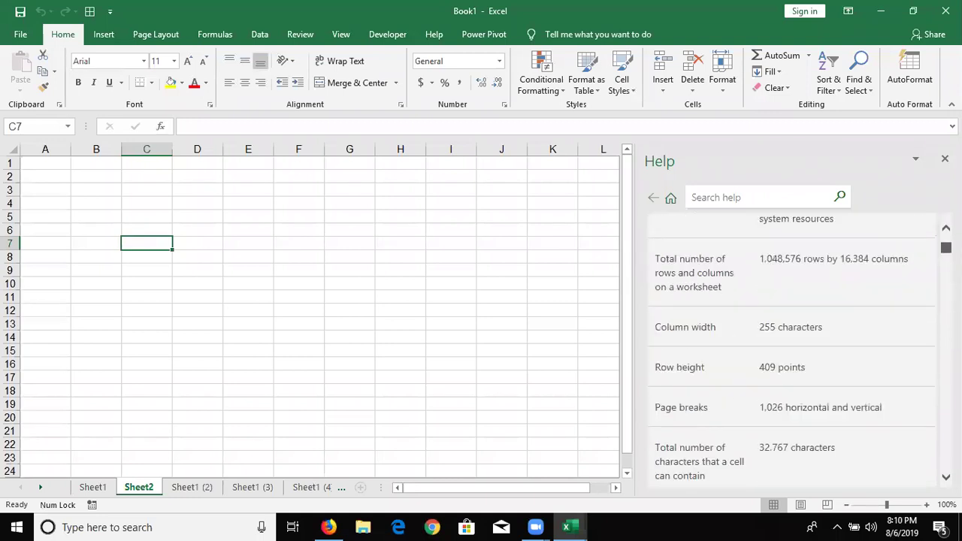
pyautogui.scroll(5, 789, 338)
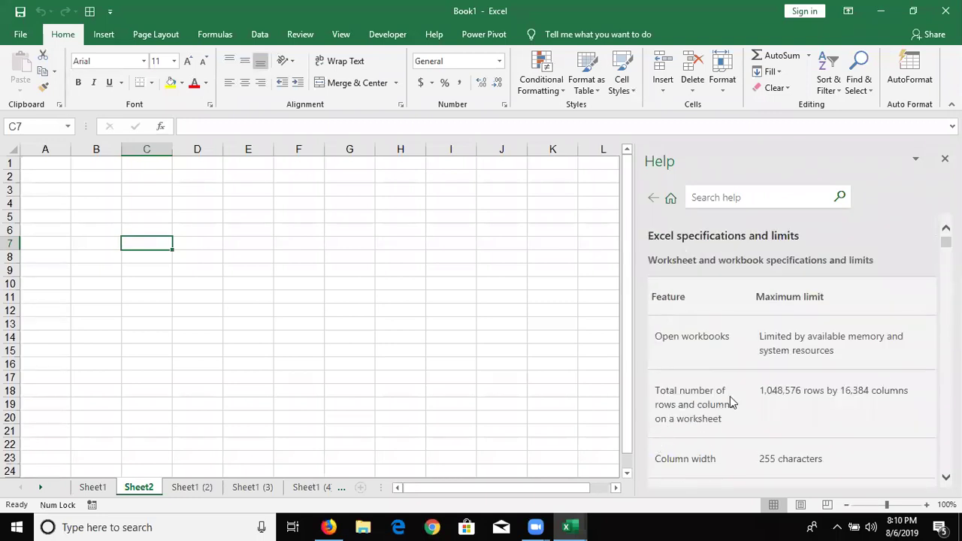
pyautogui.moveTo(759, 391); pyautogui.dragTo(908, 393)
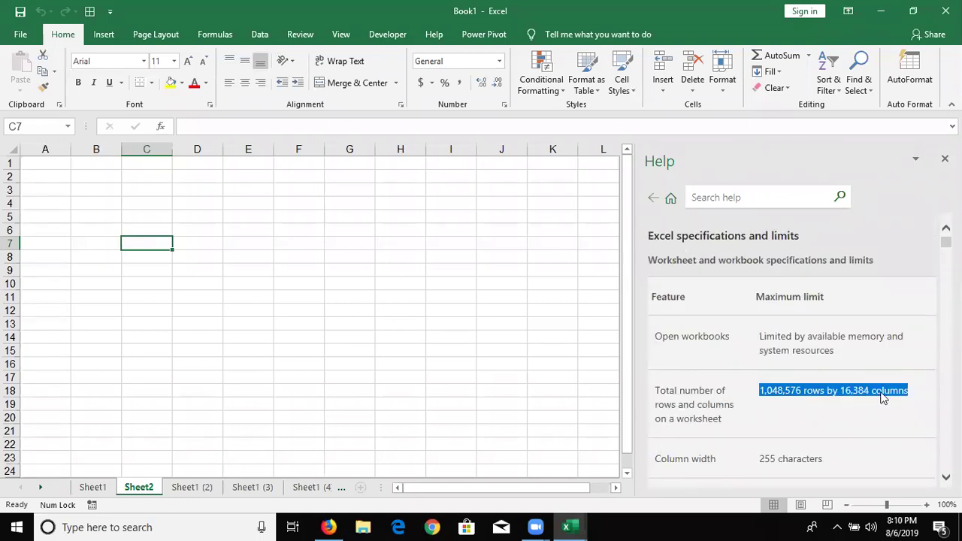
pyautogui.scroll(-2, 848, 410)
pyautogui.doubleClick(768, 333)
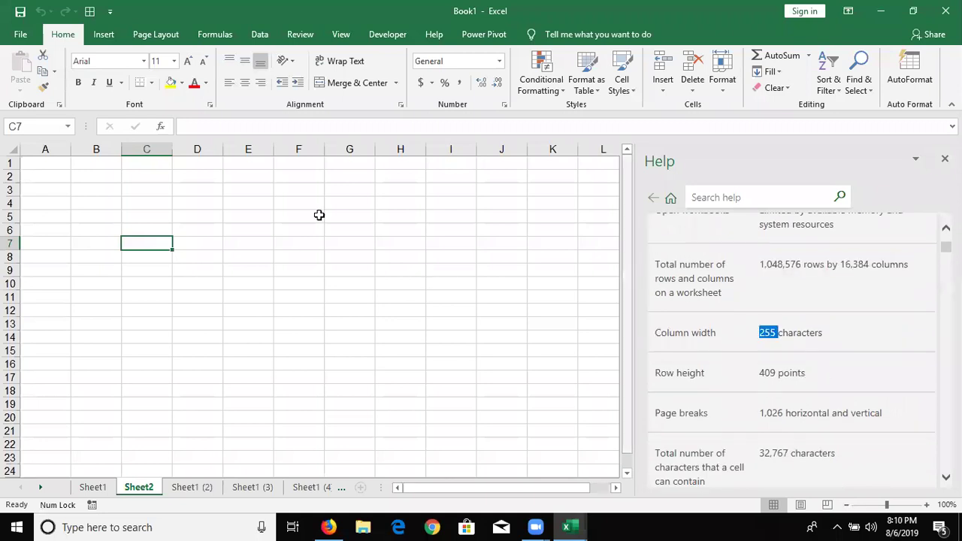
pyautogui.moveTo(172, 148); pyautogui.dragTo(268, 149)
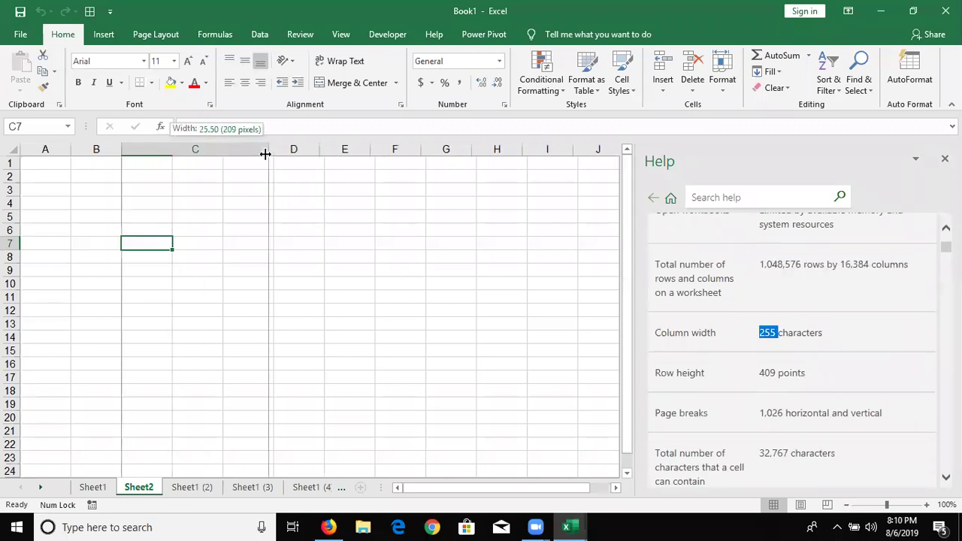
# Step: On Sheet1 (2), try typing into cell E11 in the yellow area, then cancel the entry
pyautogui.click(188, 487)
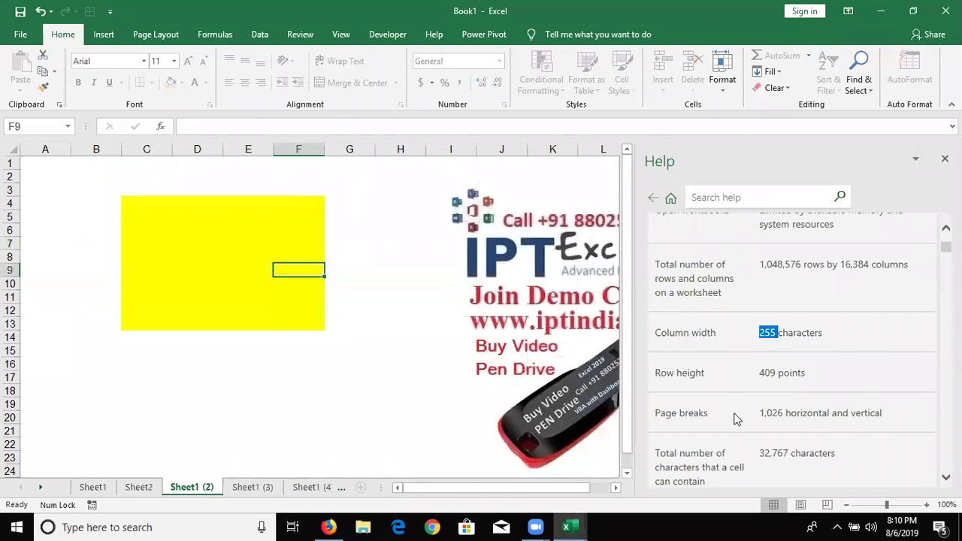
pyautogui.scroll(-2, 757, 419)
pyautogui.click(278, 321)
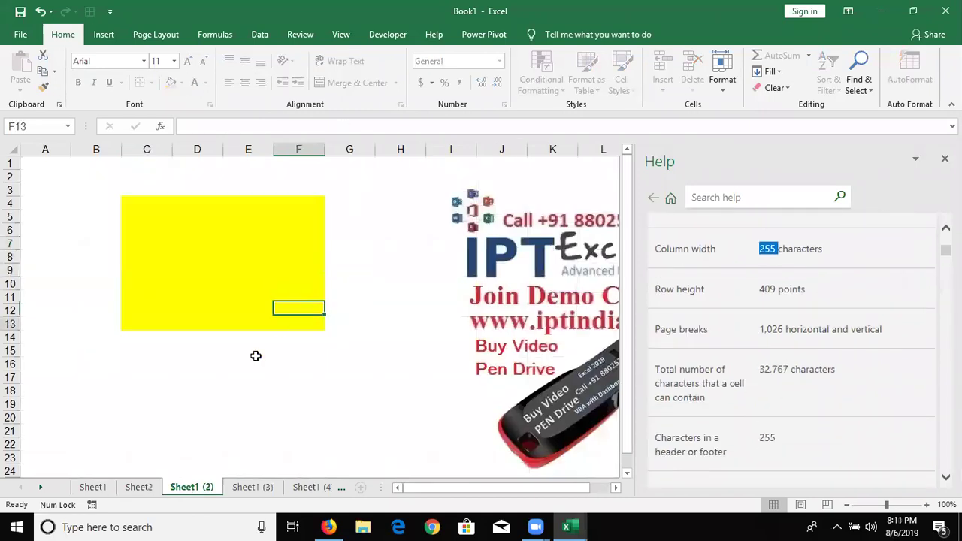
pyautogui.click(256, 350)
pyautogui.click(263, 301)
pyautogui.write('tertterter')
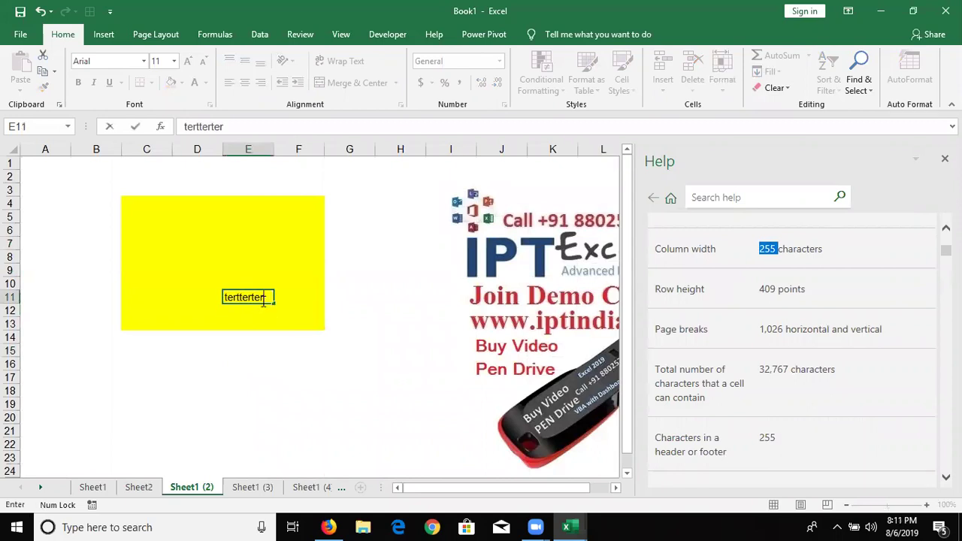
pyautogui.press('Escape')
pyautogui.scroll(-2, 708, 390)
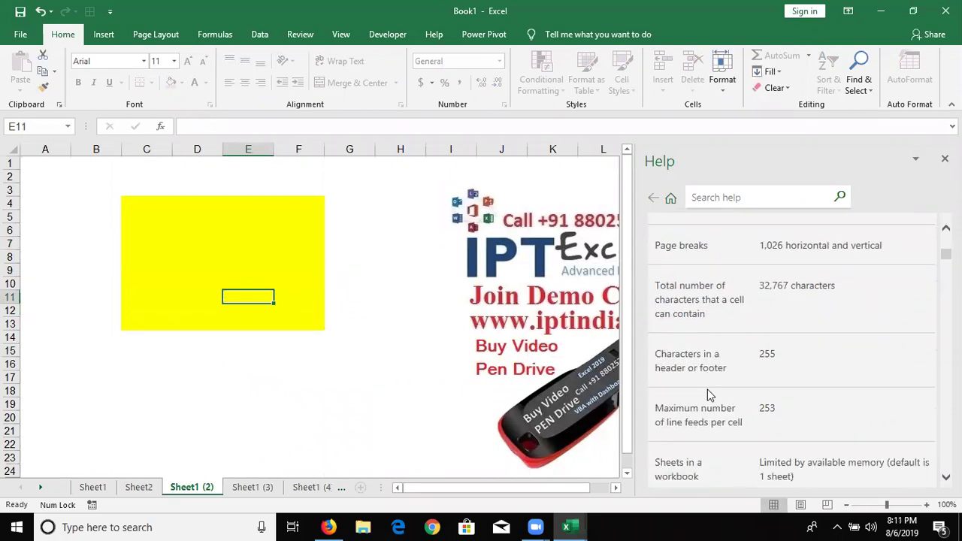
pyautogui.scroll(1, 707, 389)
pyautogui.scroll(-2, 705, 391)
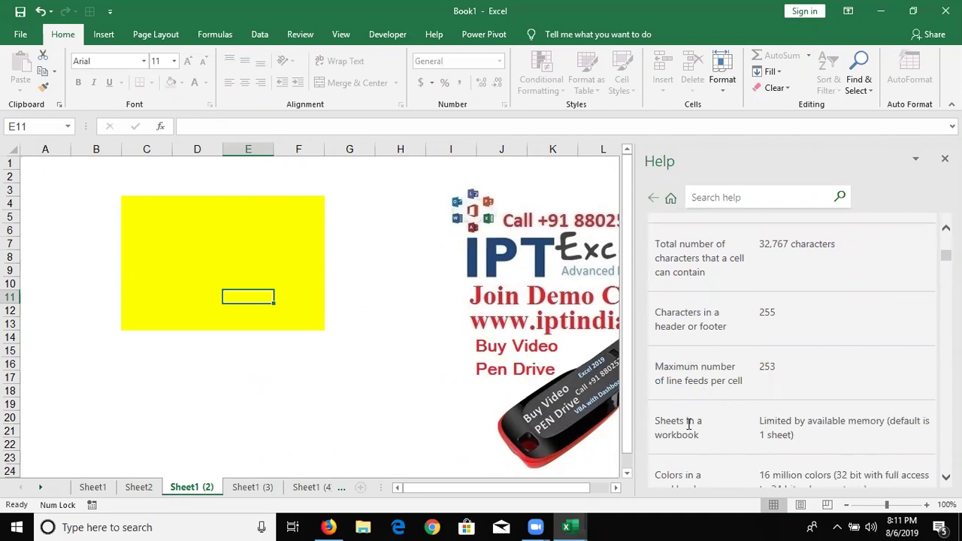
pyautogui.click(302, 488)
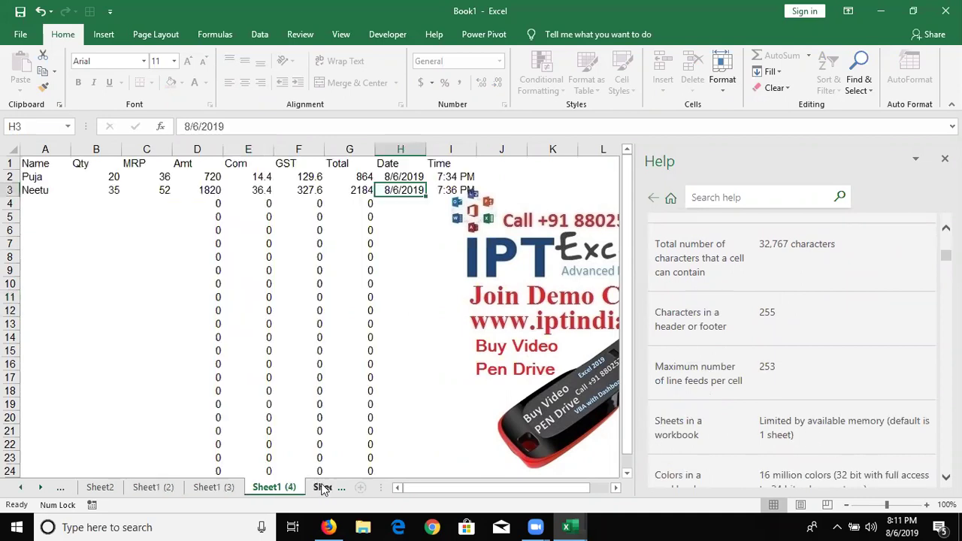
pyautogui.click(319, 488)
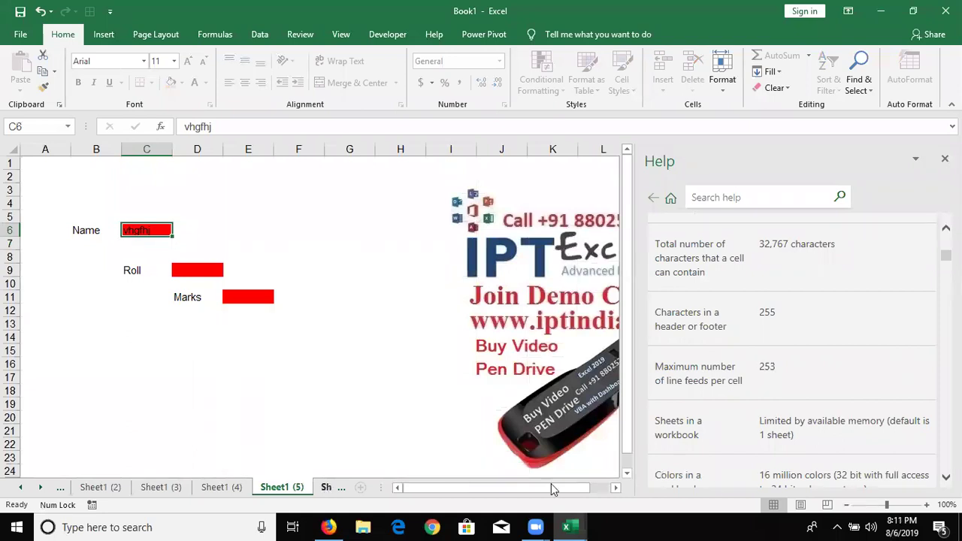
pyautogui.moveTo(793, 436); pyautogui.dragTo(765, 431)
pyautogui.tripleClick(765, 431)
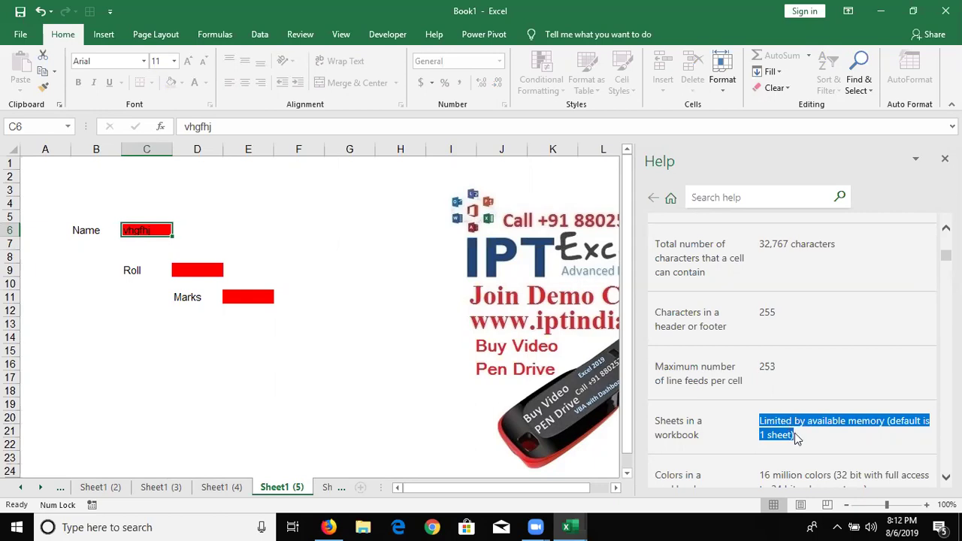
pyautogui.scroll(10, 796, 427)
pyautogui.scroll(-3, 796, 427)
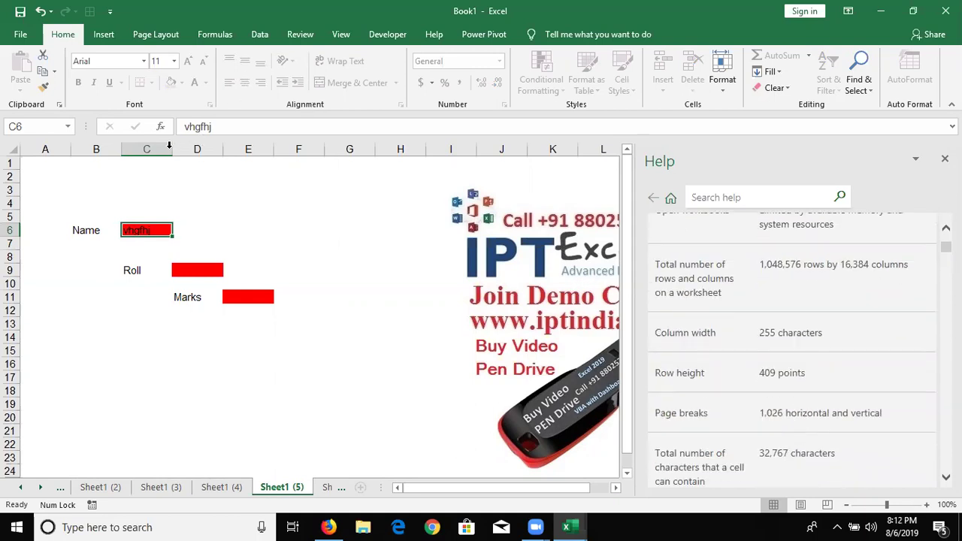
pyautogui.click(218, 487)
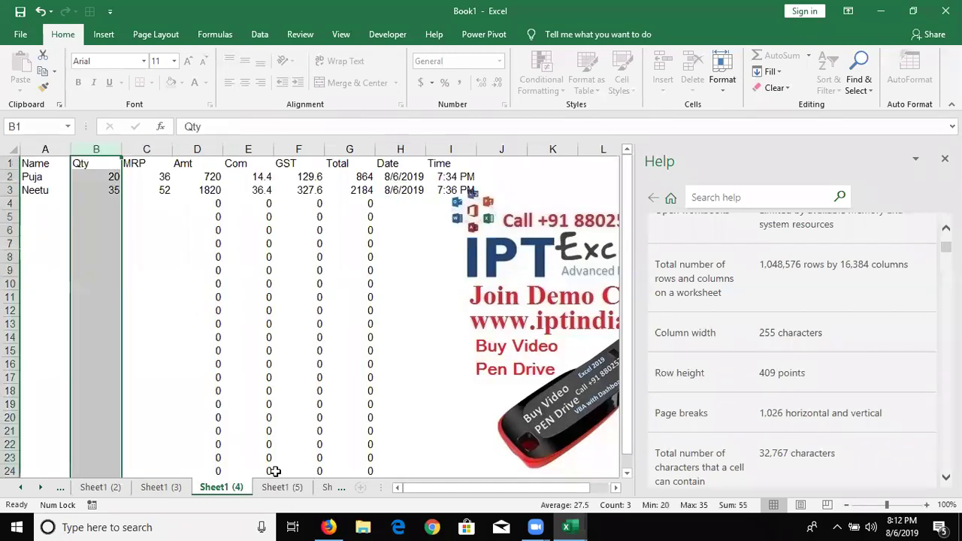
# Step: On Sheet1 (2), turn off both the sheet protection and the workbook structure protection
pyautogui.click(112, 487)
pyautogui.rightClick(116, 488)
pyautogui.press('Escape')
pyautogui.click(301, 34)
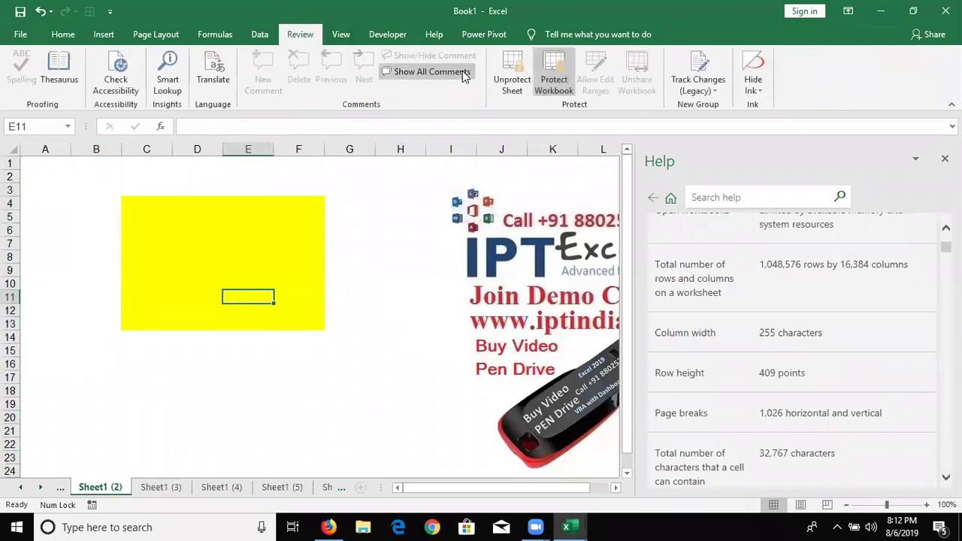
pyautogui.click(554, 75)
pyautogui.click(511, 75)
# Step: Widen column E slightly and select cell E4
pyautogui.click(281, 231)
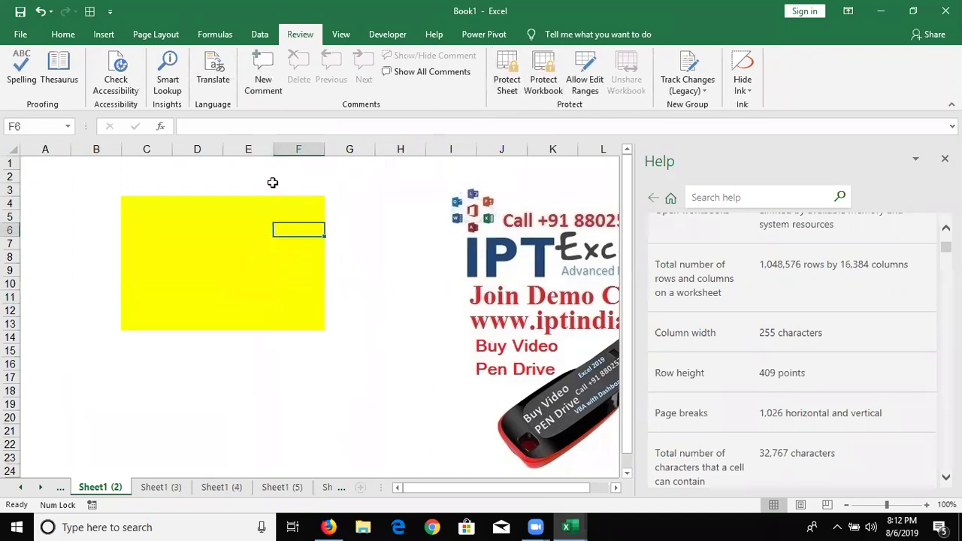
pyautogui.moveTo(273, 150)
pyautogui.mouseDown()
pyautogui.moveTo(475, 167)
pyautogui.moveTo(331, 165)
pyautogui.moveTo(285, 153)
pyautogui.mouseUp()
pyautogui.click(298, 203)
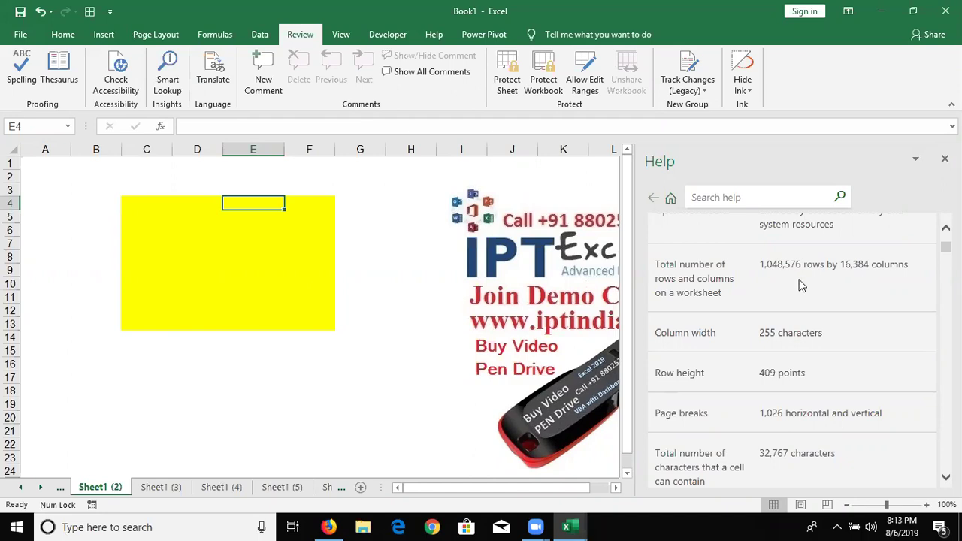
# Step: Highlight the 32 limit entry in the specifications and limits article
pyautogui.scroll(-3, 801, 286)
pyautogui.scroll(2, 792, 286)
pyautogui.scroll(-1, 790, 285)
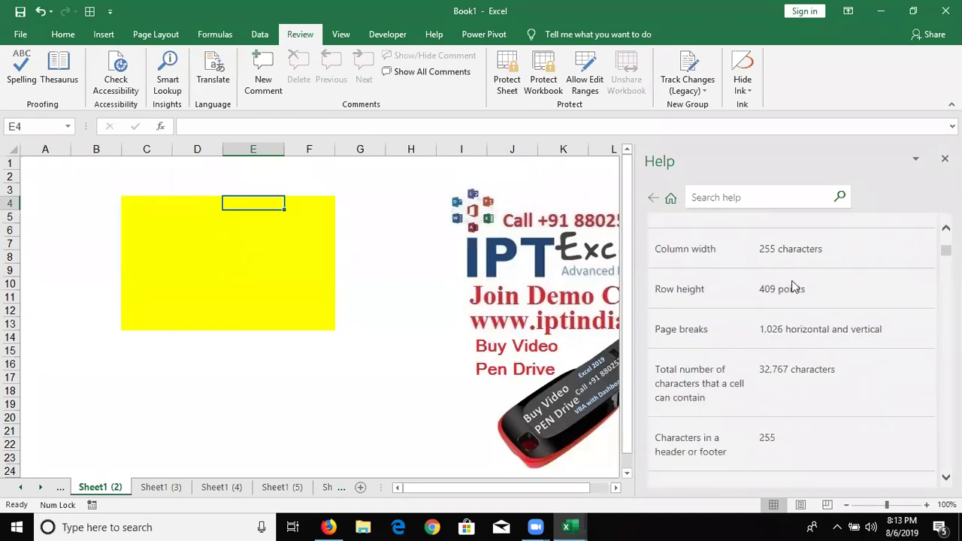
pyautogui.moveTo(652, 370); pyautogui.dragTo(723, 412)
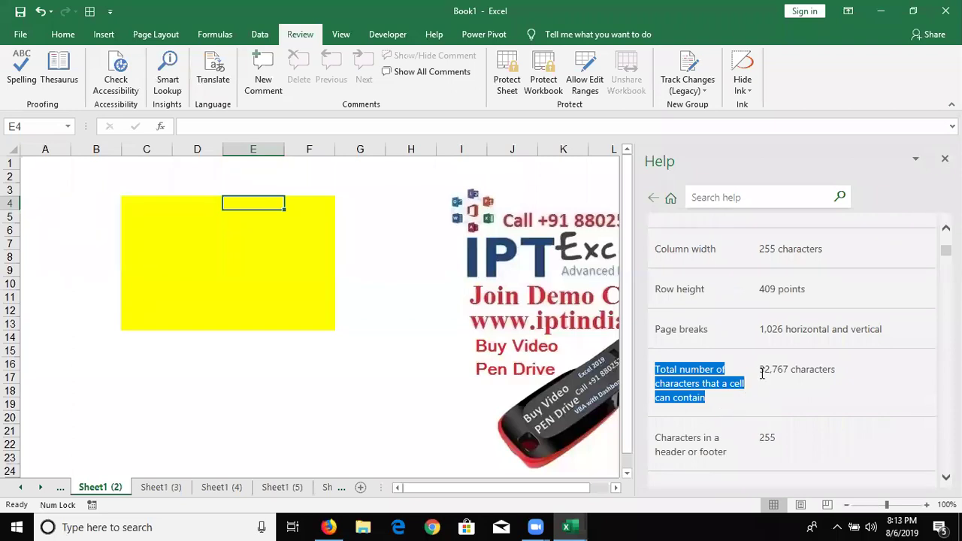
pyautogui.moveTo(760, 369); pyautogui.dragTo(771, 371)
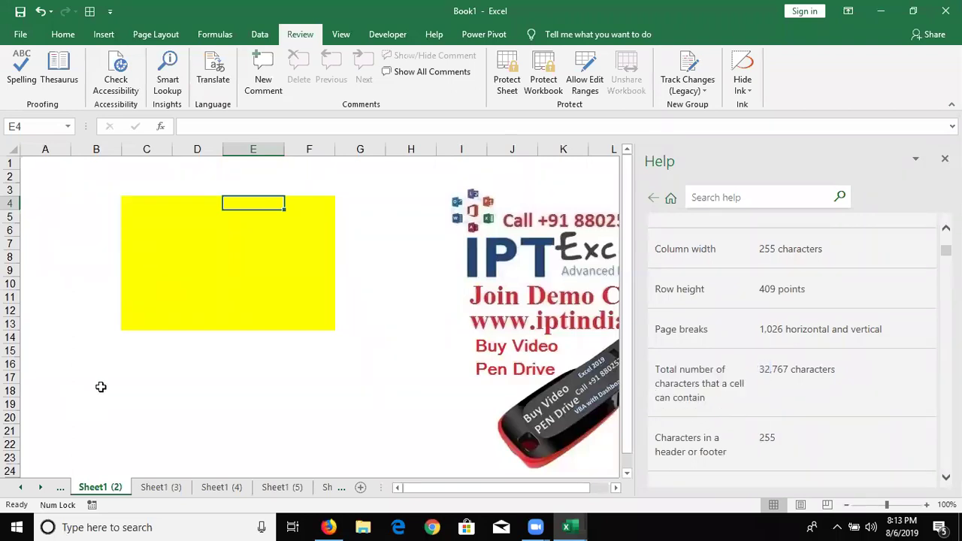
# Step: Start an =IF( formula in B15 referencing A15, then cancel it
pyautogui.click(99, 351)
pyautogui.write('=IF(')
pyautogui.press('Left')
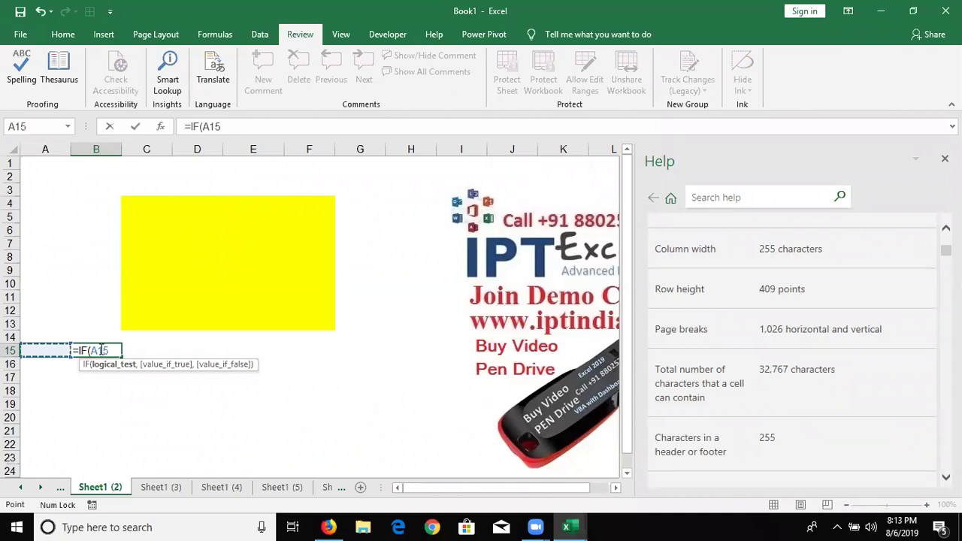
pyautogui.moveTo(109, 350); pyautogui.dragTo(79, 352)
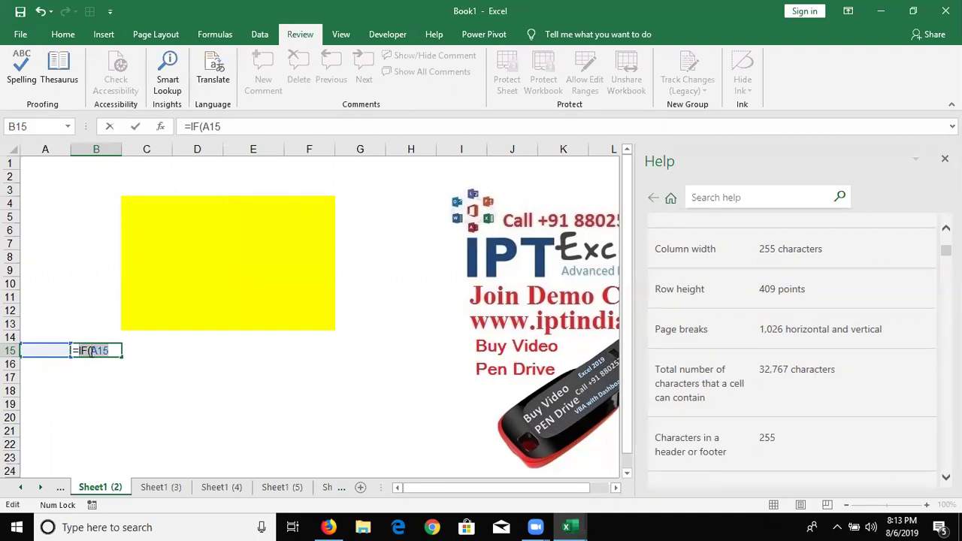
pyautogui.keyDown('shift'); pyautogui.click(92, 350); pyautogui.keyUp('shift')
pyautogui.press('Escape')
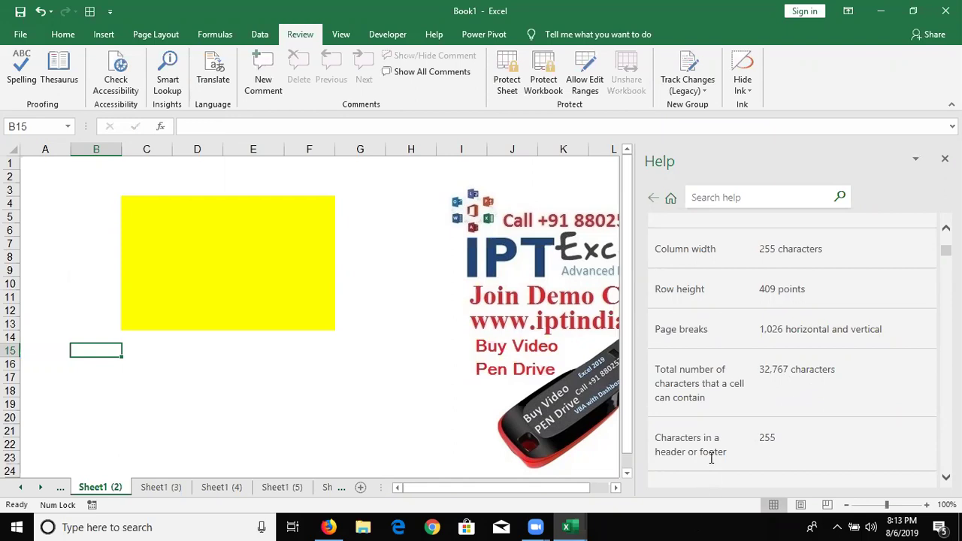
# Step: Scroll further through the specifications and limits article, then return focus to the workbook
pyautogui.scroll(-3, 736, 409)
pyautogui.scroll(-2, 736, 407)
pyautogui.scroll(-3, 735, 404)
pyautogui.scroll(-3, 733, 402)
pyautogui.scroll(-2, 727, 404)
pyautogui.scroll(-3, 725, 406)
pyautogui.scroll(-3, 720, 411)
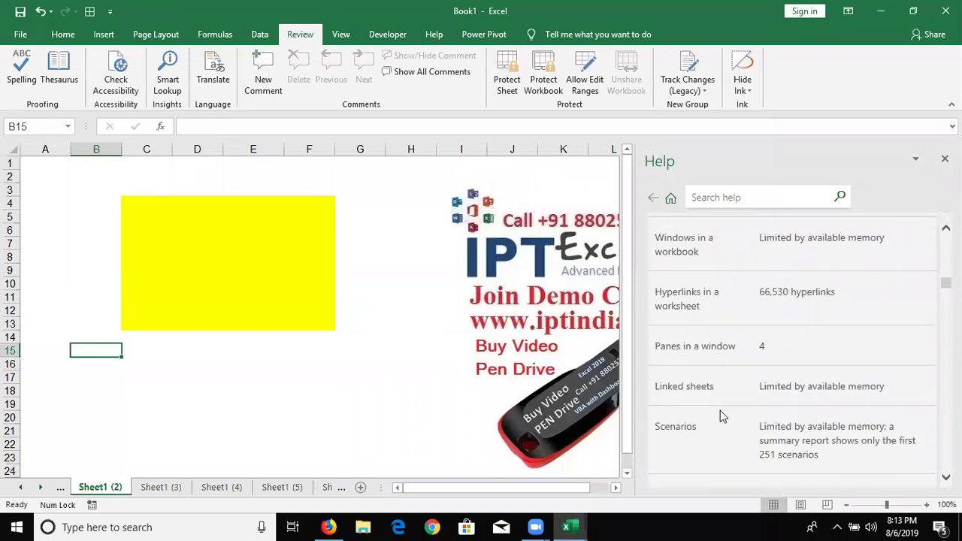
pyautogui.scroll(-2, 720, 410)
pyautogui.scroll(-2, 717, 413)
pyautogui.scroll(-2, 715, 416)
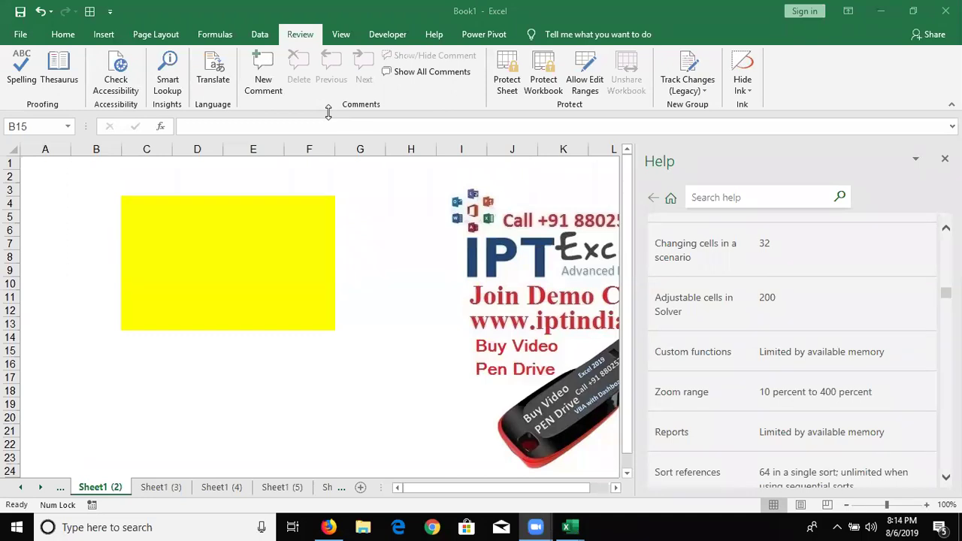
pyautogui.click(569, 526)
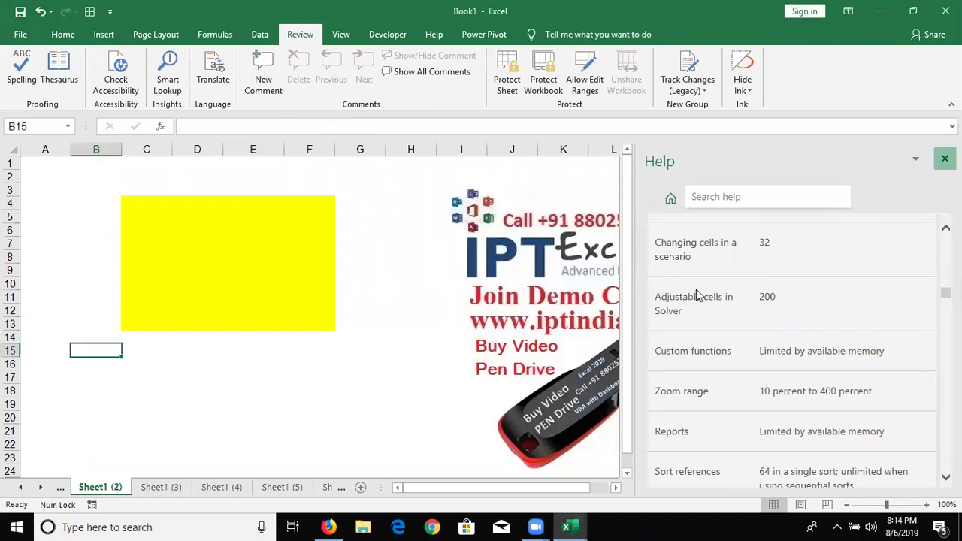
# Step: Close the Help pane and switch to the Home tab
pyautogui.click(945, 159)
pyautogui.click(46, 285)
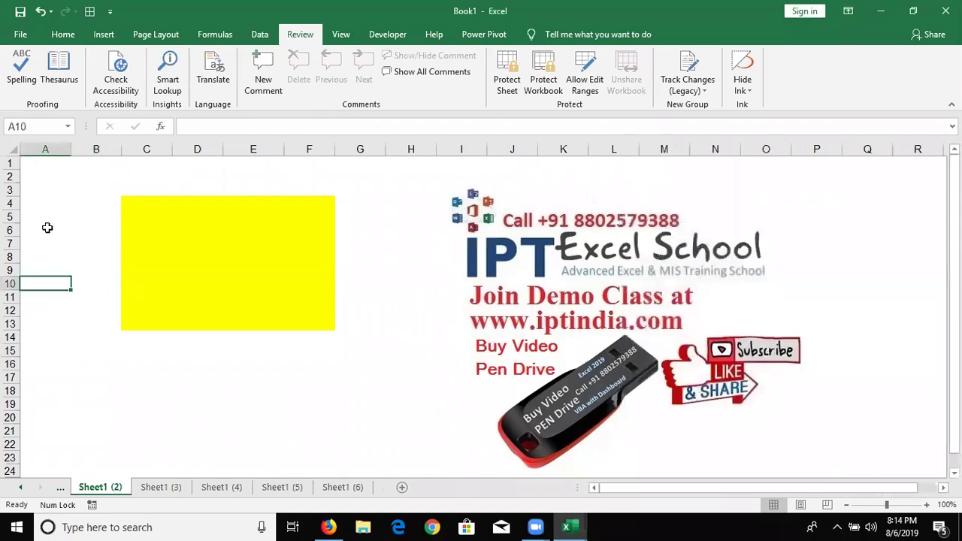
pyautogui.click(62, 36)
# Step: Copy cell D9 and select range D11:E13 in the yellow block, cancelling with Esc
pyautogui.click(199, 272)
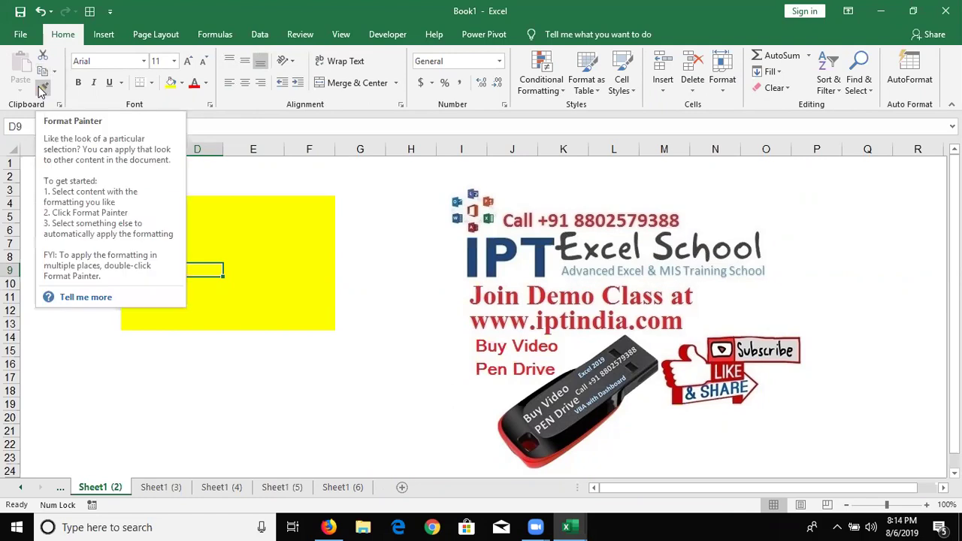
pyautogui.hotkey('ctrl', 'c')
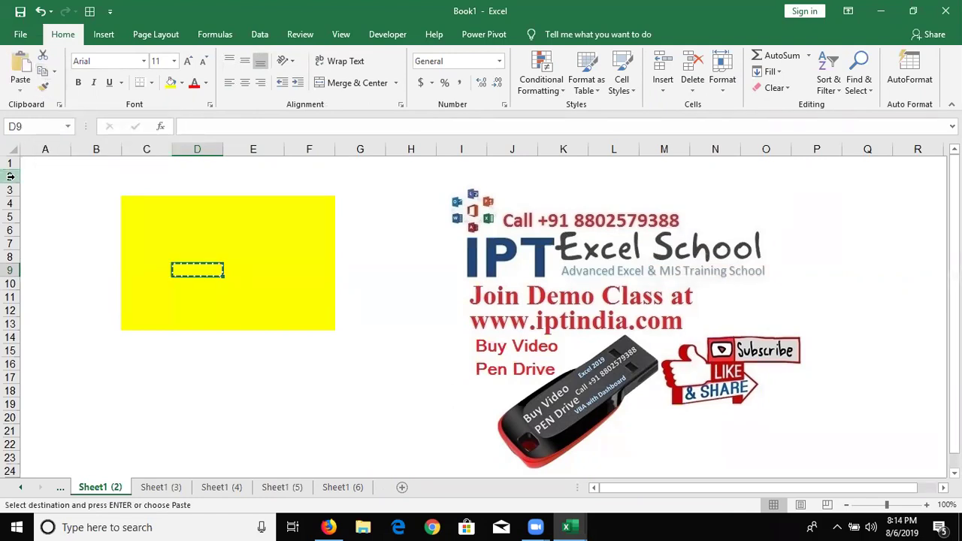
pyautogui.press('Escape')
pyautogui.moveTo(216, 299); pyautogui.dragTo(261, 321)
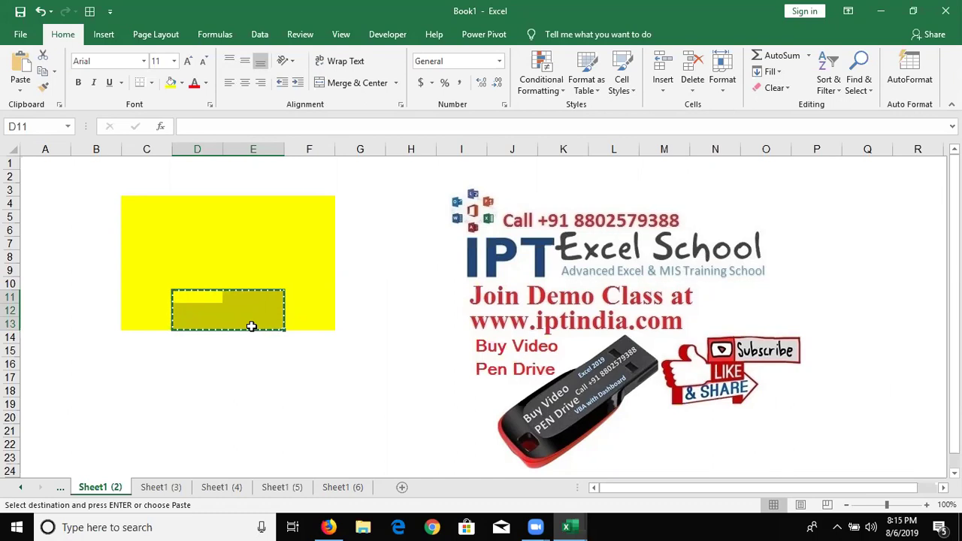
pyautogui.click(250, 275)
pyautogui.press('Escape')
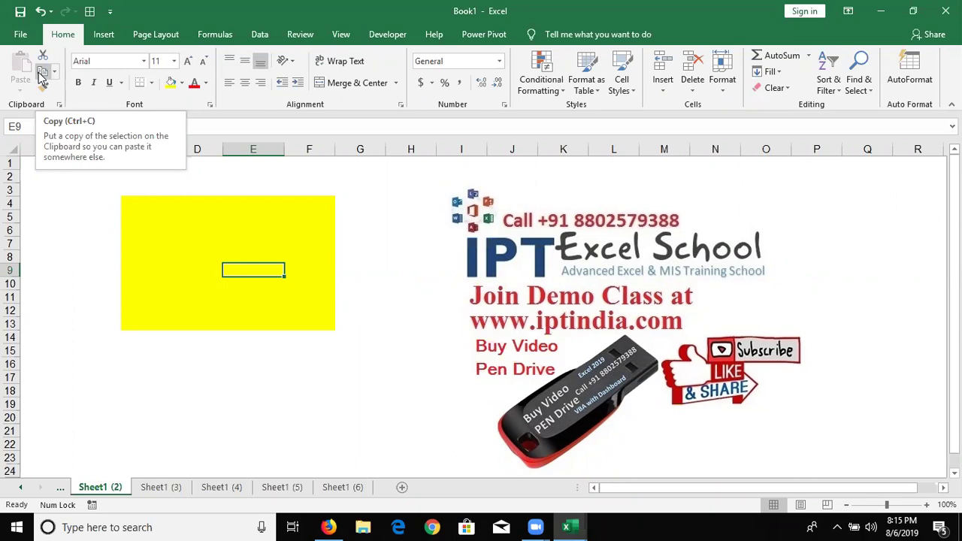
pyautogui.click(245, 314)
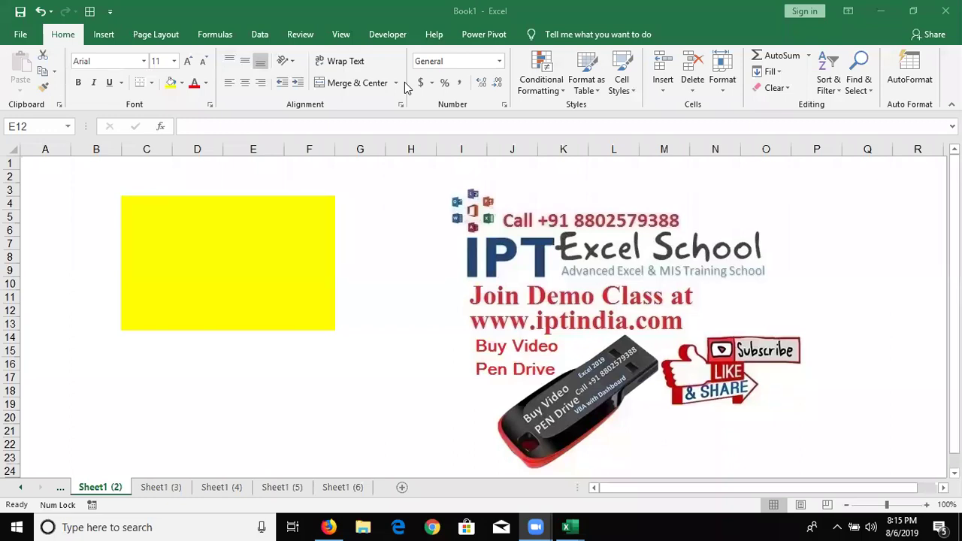
# Step: Search Tell me for 'shortcut' to list keyboard shortcut help articles
pyautogui.click(591, 35)
pyautogui.write('short')
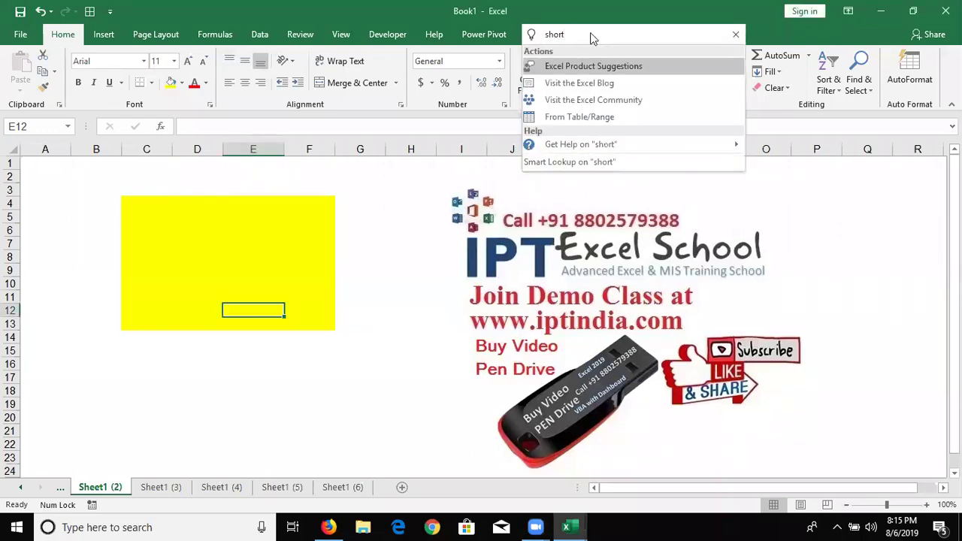
pyautogui.write('cu')
pyautogui.write('t')
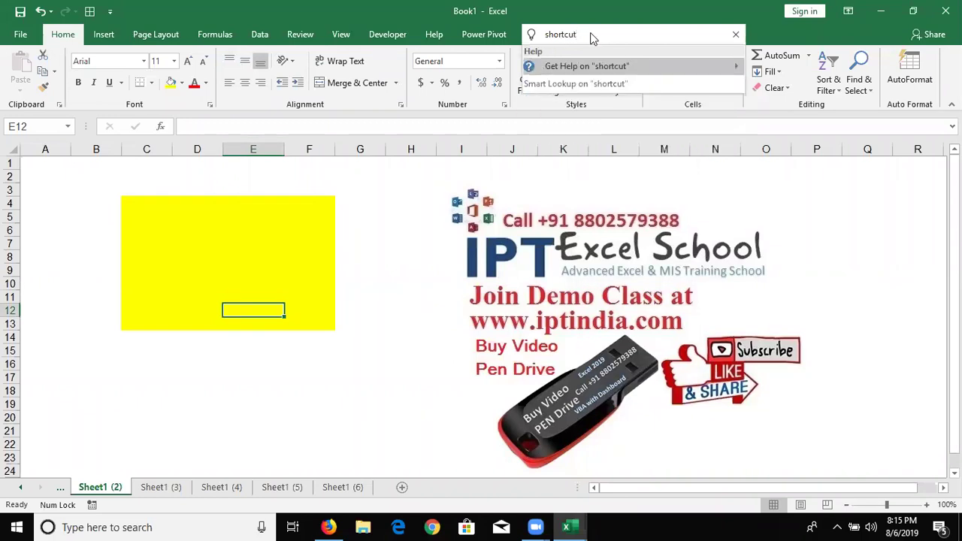
pyautogui.moveTo(590, 68)
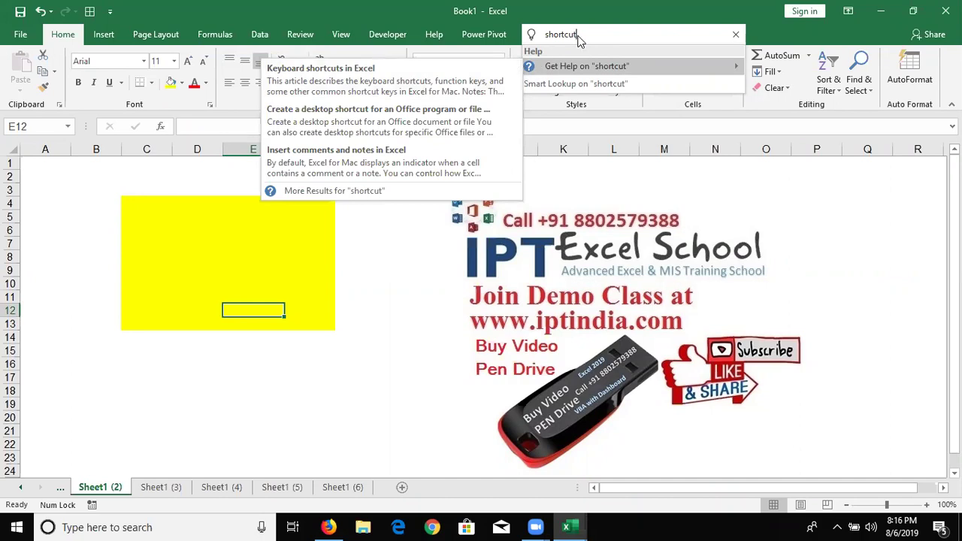
pyautogui.press('BackSpace')
pyautogui.press('BackSpace')
pyautogui.press('BackSpace')
pyautogui.press('BackSpace')
pyautogui.press('BackSpace')
pyautogui.press('BackSpace')
pyautogui.write('or')
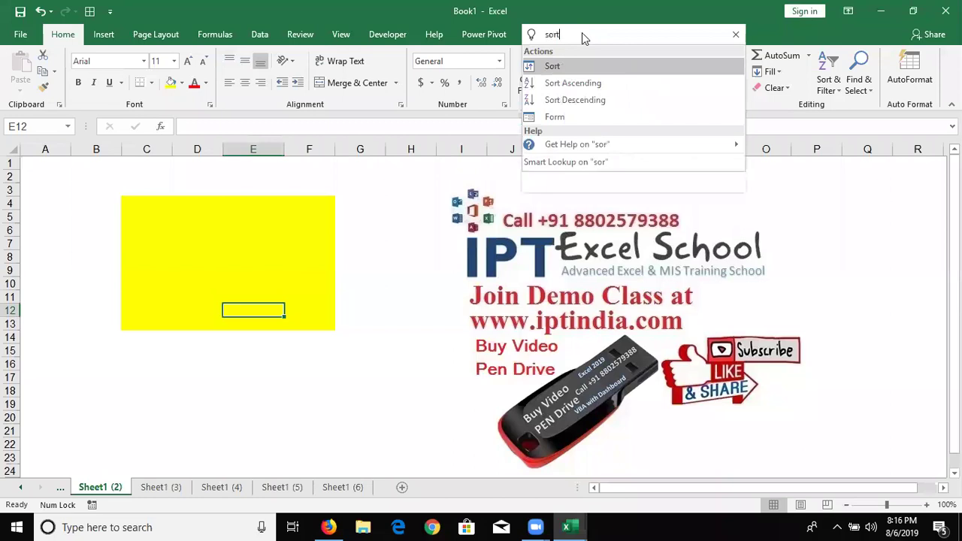
pyautogui.write('tcut')
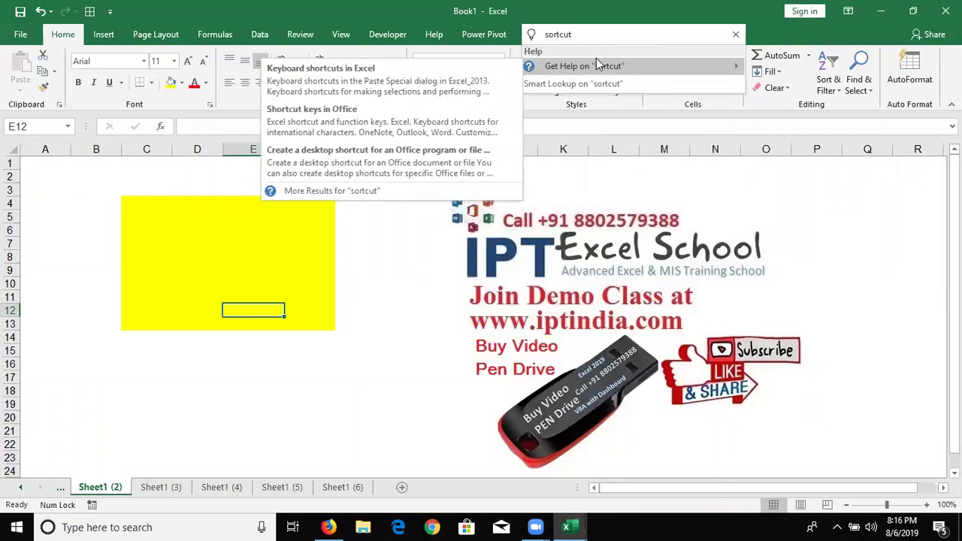
# Step: Open the 'Keyboard shortcuts in Excel' help article and scroll through its shortcut tables
pyautogui.click(442, 70)
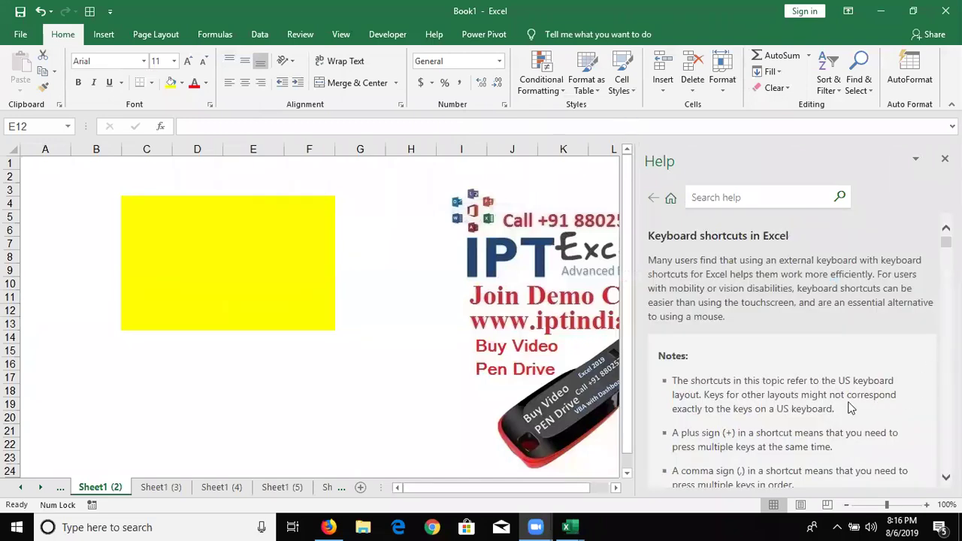
pyautogui.scroll(-5, 764, 408)
pyautogui.scroll(-5, 764, 409)
pyautogui.scroll(-3, 765, 409)
pyautogui.scroll(-2, 765, 410)
pyautogui.scroll(-4, 764, 410)
pyautogui.scroll(5, 762, 411)
pyautogui.scroll(-4, 761, 413)
pyautogui.scroll(-4, 761, 406)
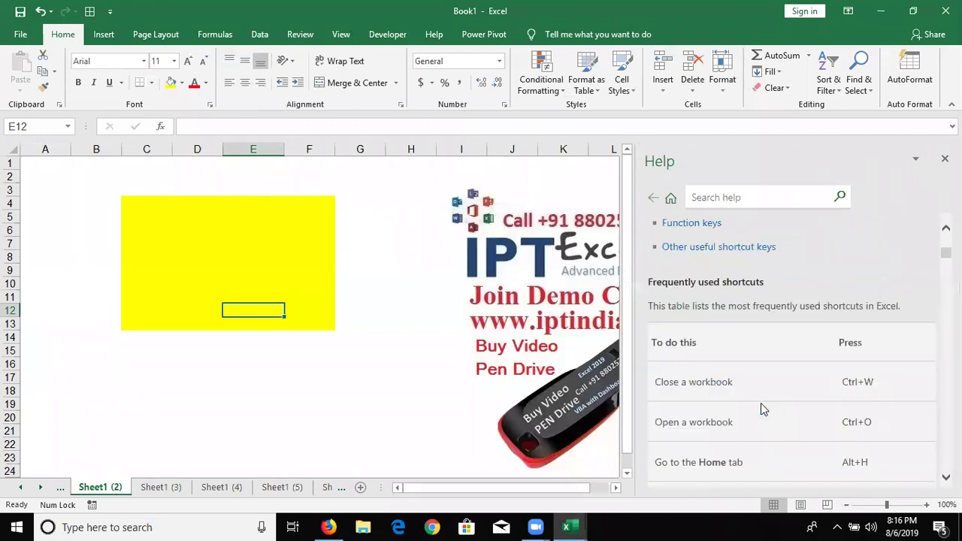
pyautogui.scroll(-3, 760, 406)
pyautogui.scroll(-6, 760, 406)
pyautogui.scroll(-4, 761, 406)
pyautogui.scroll(-4, 760, 408)
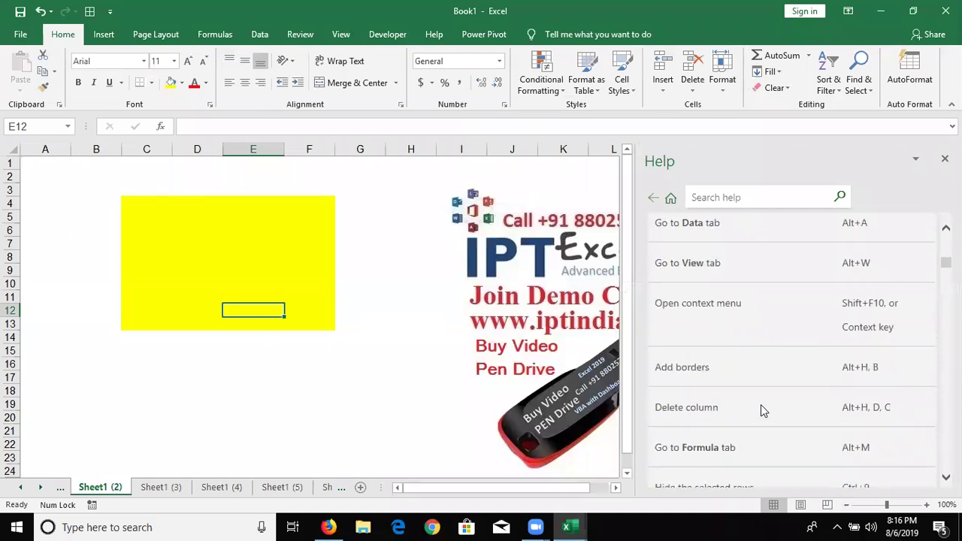
pyautogui.scroll(-6, 761, 406)
pyautogui.scroll(-3, 761, 406)
pyautogui.scroll(-3, 760, 406)
pyautogui.scroll(-4, 761, 410)
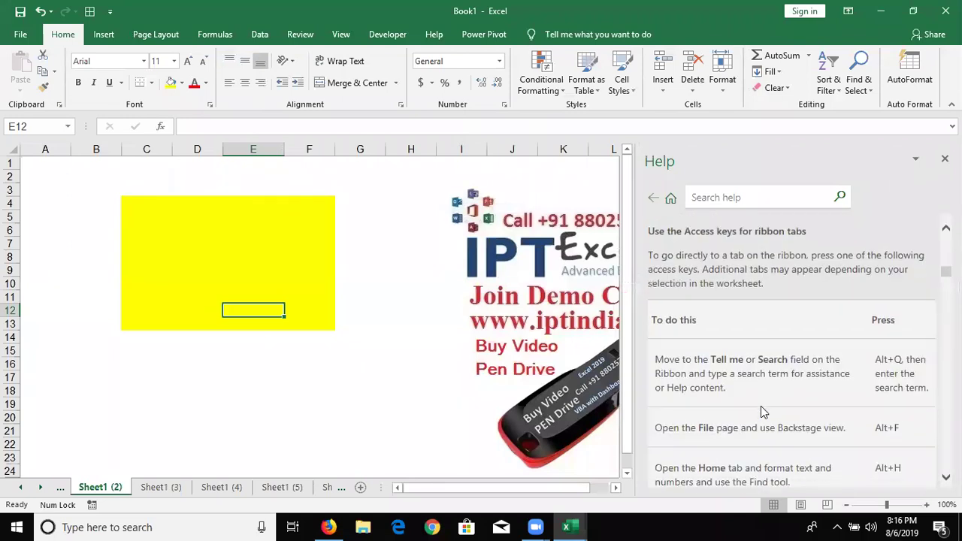
pyautogui.scroll(-4, 760, 410)
pyautogui.scroll(-4, 760, 409)
pyautogui.scroll(-4, 760, 409)
pyautogui.scroll(-4, 761, 410)
pyautogui.scroll(-4, 760, 410)
pyautogui.scroll(-3, 760, 409)
pyautogui.scroll(-5, 761, 410)
pyautogui.scroll(-4, 760, 409)
pyautogui.scroll(-4, 761, 408)
pyautogui.scroll(-4, 761, 408)
pyautogui.scroll(-2, 761, 404)
pyautogui.scroll(-4, 761, 403)
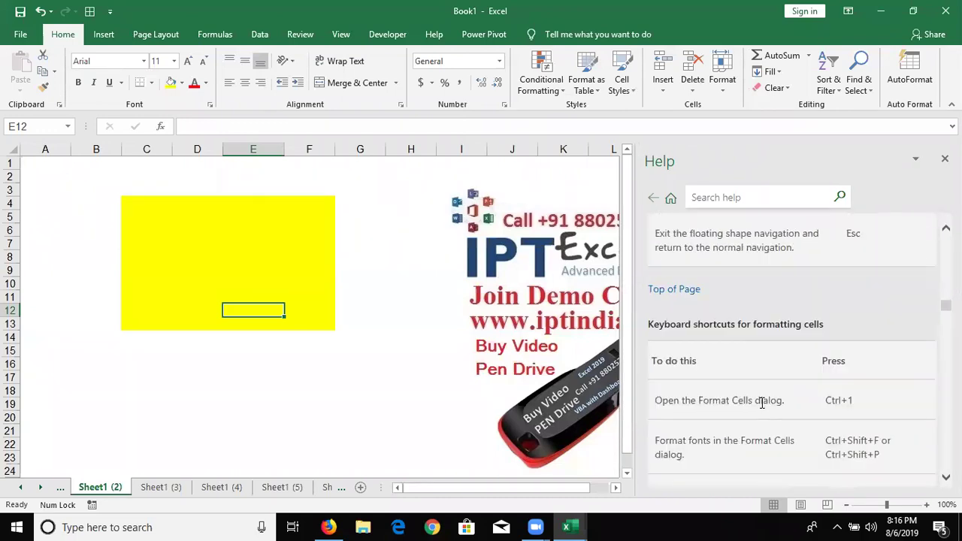
pyautogui.scroll(-3, 761, 398)
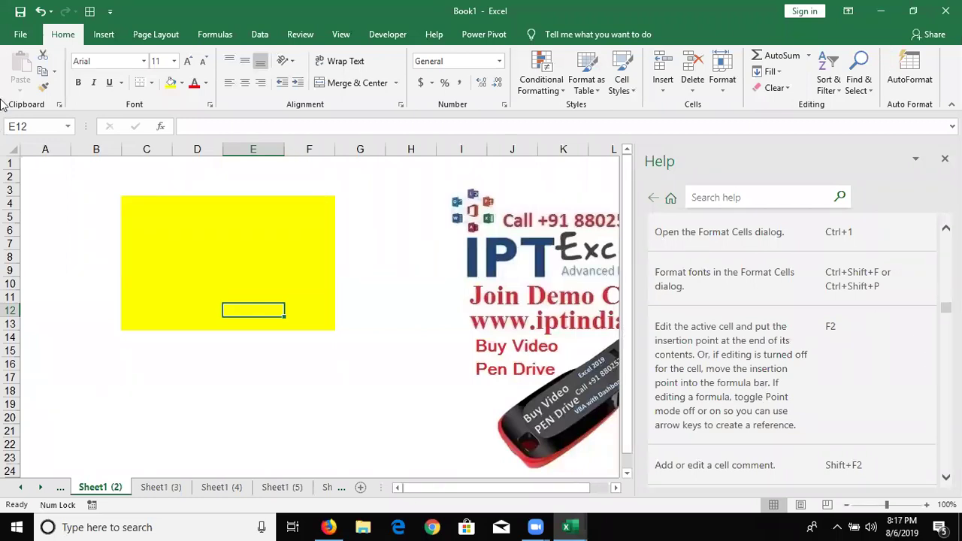
# Step: Copy cell E12 with Ctrl+C after cancelling a first copy attempt
pyautogui.click(42, 70)
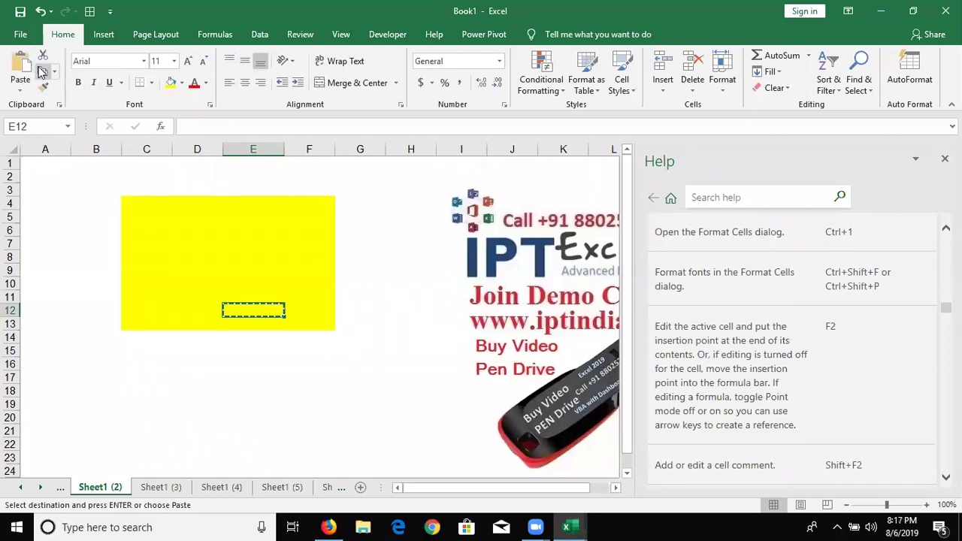
pyautogui.press('Escape')
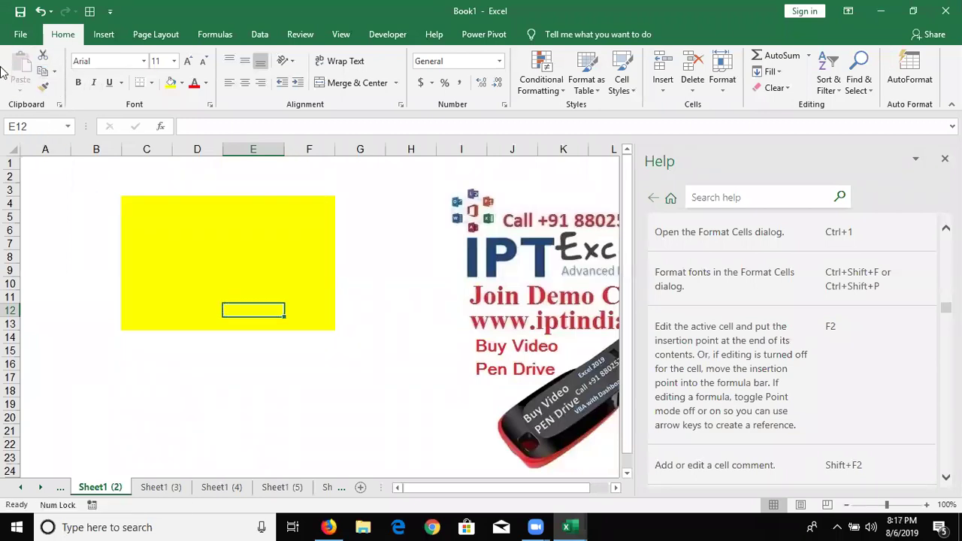
pyautogui.hotkey('ctrl', 'c')
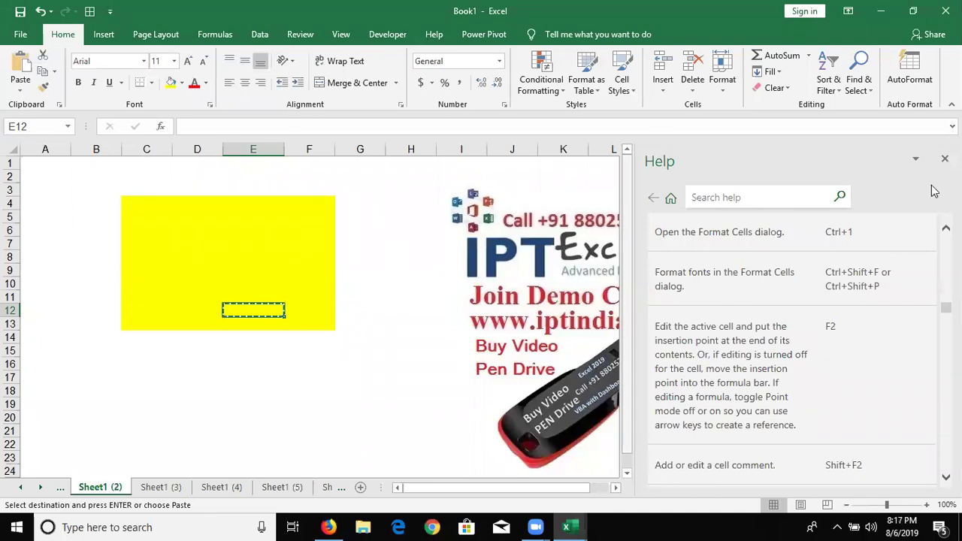
pyautogui.click(944, 159)
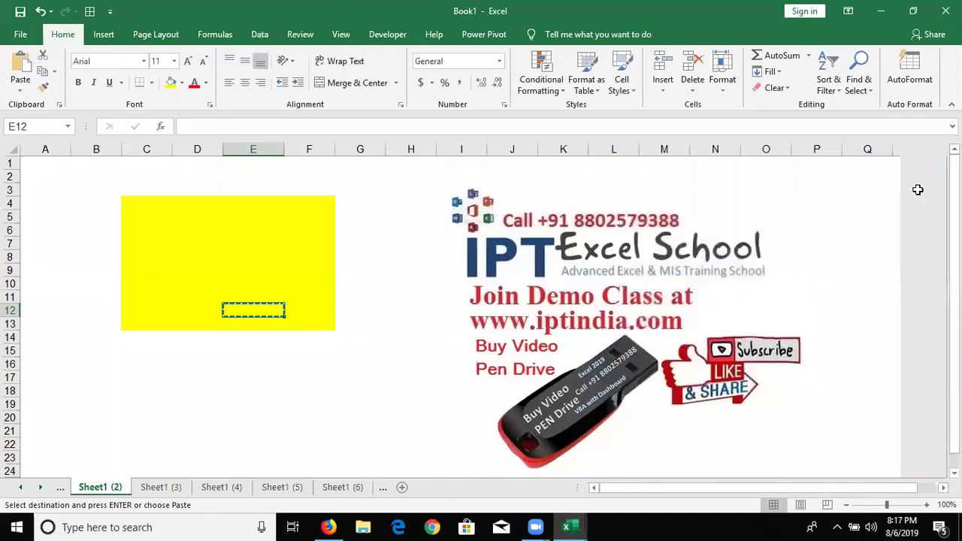
pyautogui.press('Escape')
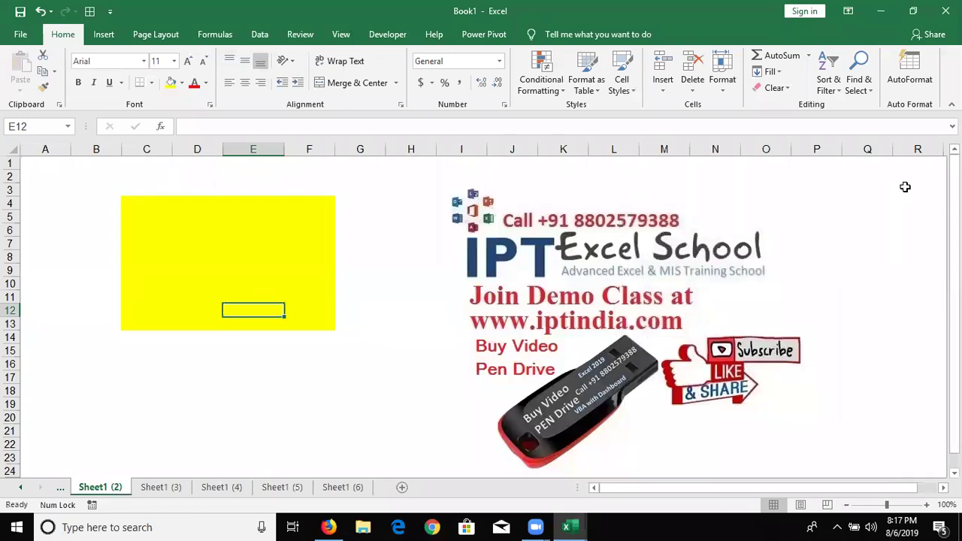
pyautogui.click(441, 298)
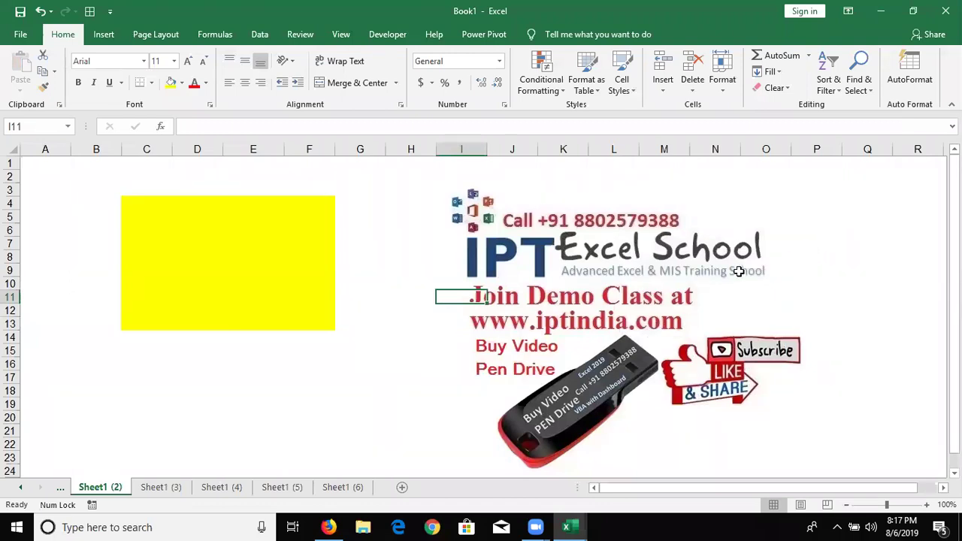
pyautogui.click(409, 179)
pyautogui.moveTo(409, 178); pyautogui.dragTo(811, 457)
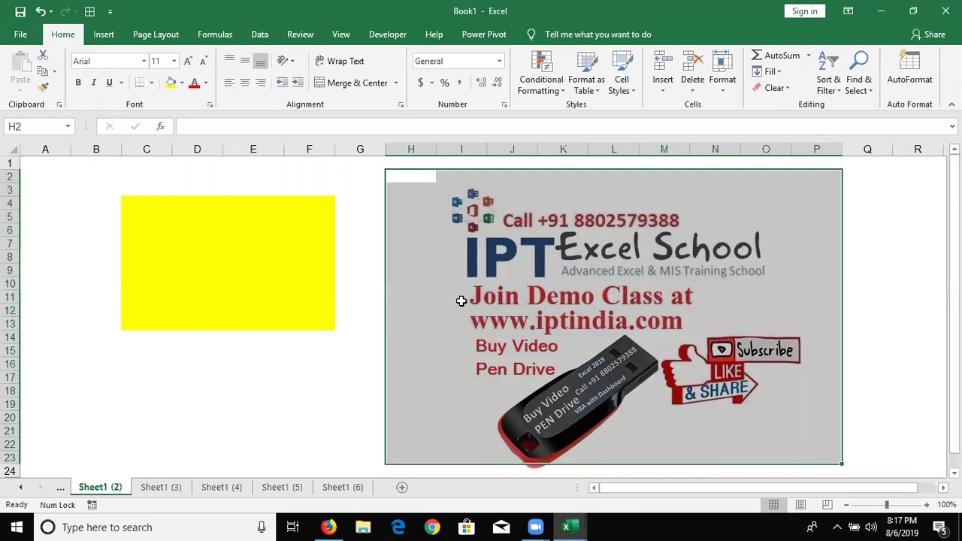
pyautogui.moveTo(414, 187)
pyautogui.mouseDown()
pyautogui.moveTo(808, 393)
pyautogui.moveTo(789, 470)
pyautogui.mouseUp()
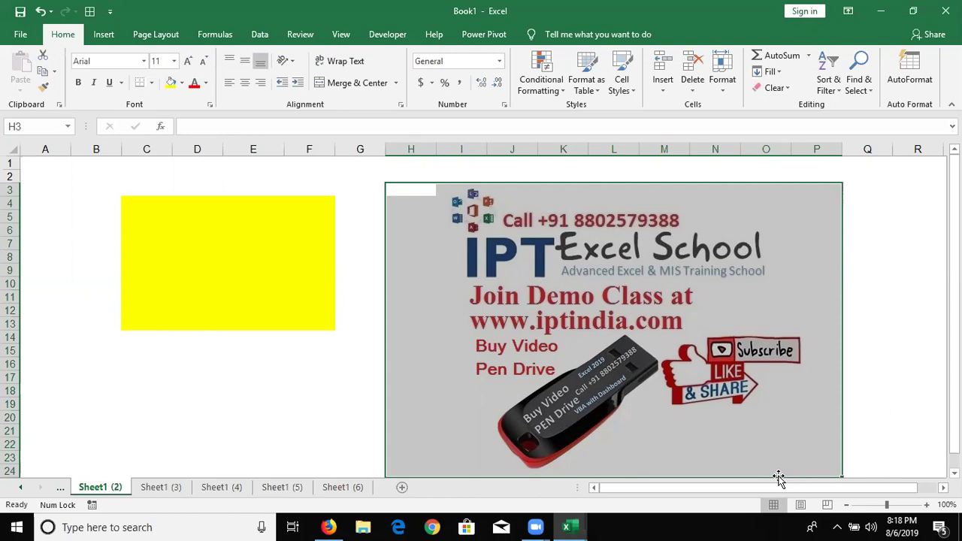
pyautogui.press('Up')
pyautogui.press('Down')
pyautogui.press('Down')
pyautogui.press('Up')
pyautogui.press('Up')
pyautogui.press('Up')
pyautogui.press('Down')
pyautogui.press('Down')
pyautogui.press('Down')
pyautogui.press('Down')
pyautogui.press('Down')
pyautogui.press('Left')
pyautogui.press('Left')
pyautogui.press('Right')
pyautogui.press('Left')
pyautogui.press('Down')
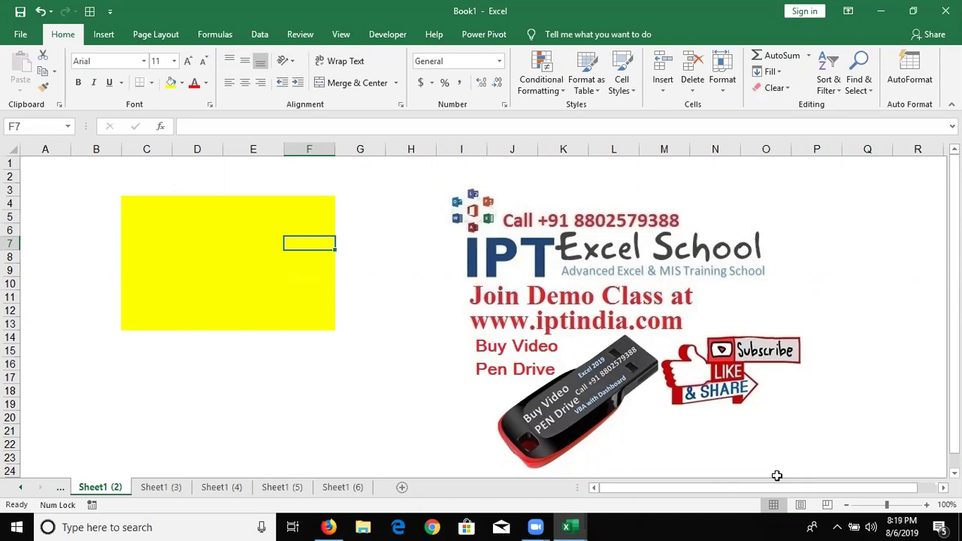
pyautogui.press('Down')
pyautogui.press('Down')
pyautogui.press('Down')
pyautogui.press('Down')
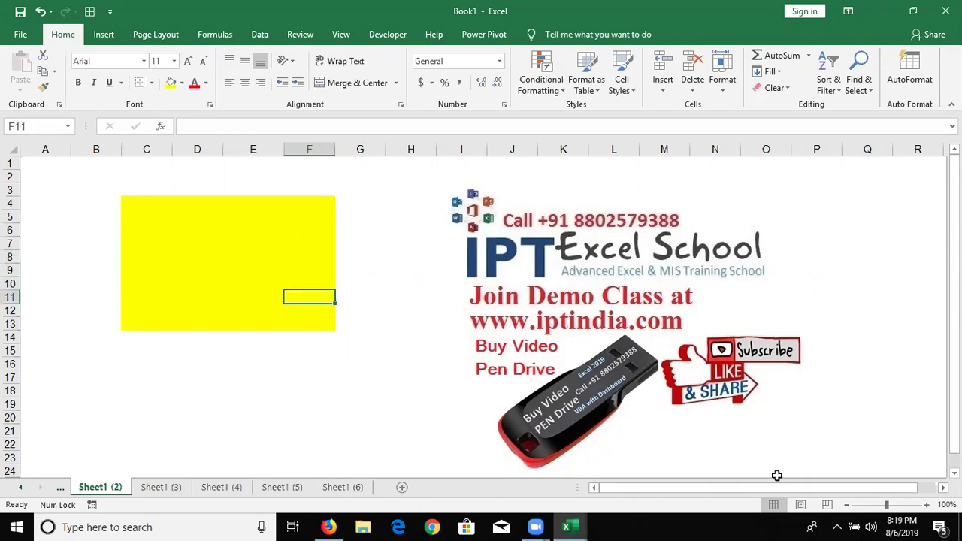
pyautogui.press('Down')
pyautogui.press('Down')
pyautogui.press('Down')
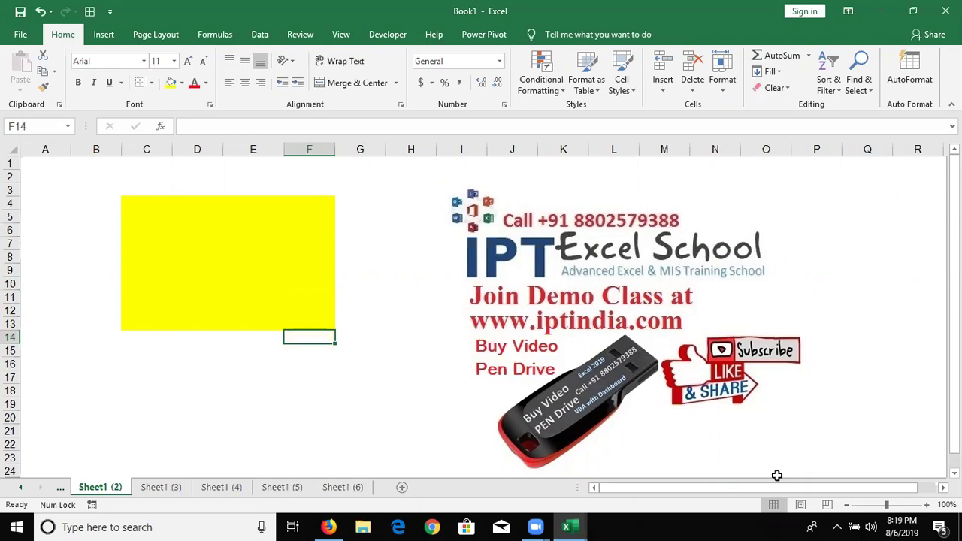
pyautogui.press('Down')
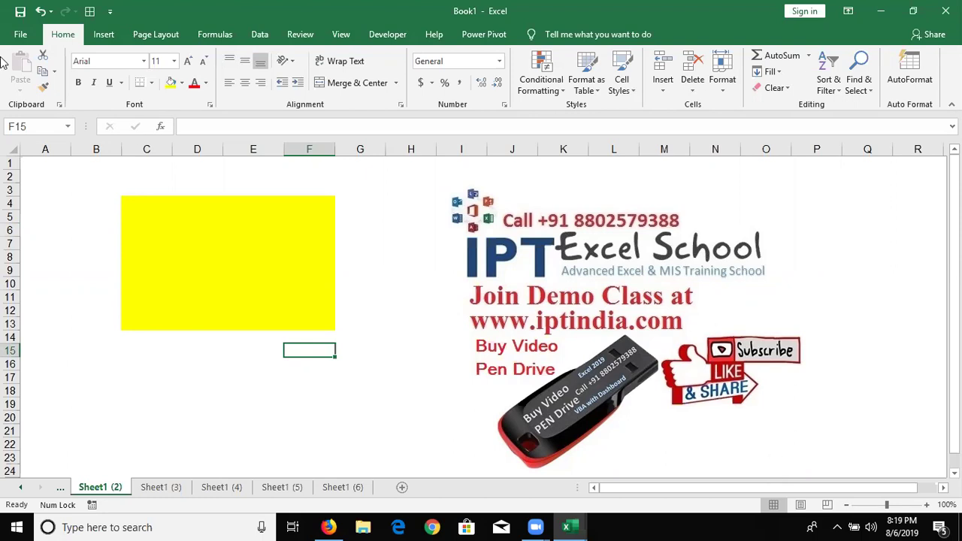
# Step: Resize columns C–E to one width, select D4:F16, and show the ribbon KeyTips
pyautogui.click(168, 415)
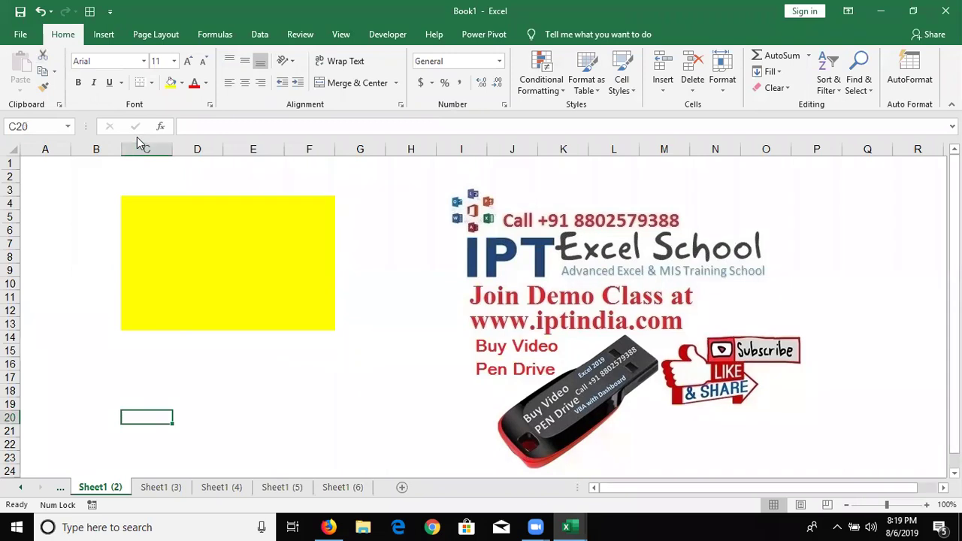
pyautogui.moveTo(140, 149); pyautogui.dragTo(318, 155)
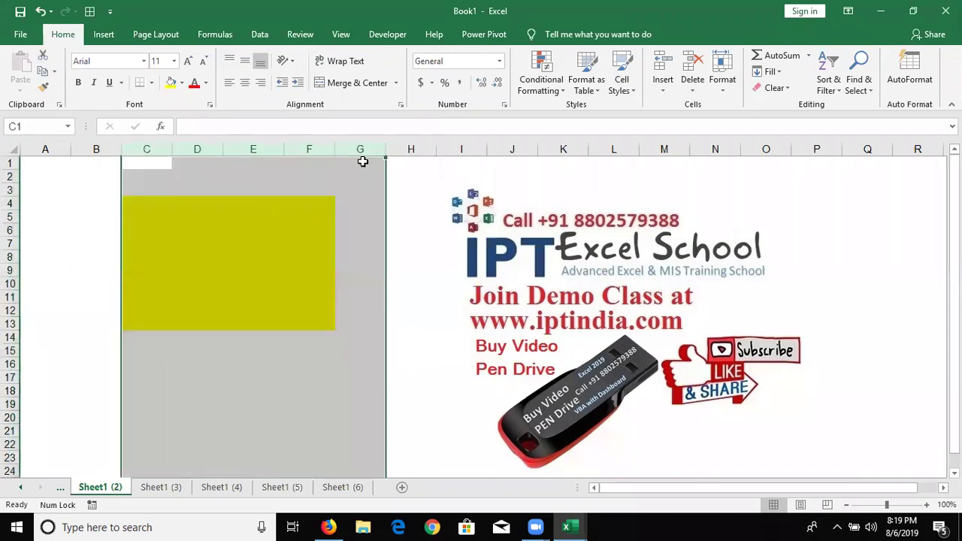
pyautogui.click(197, 203)
pyautogui.moveTo(197, 204); pyautogui.dragTo(318, 364)
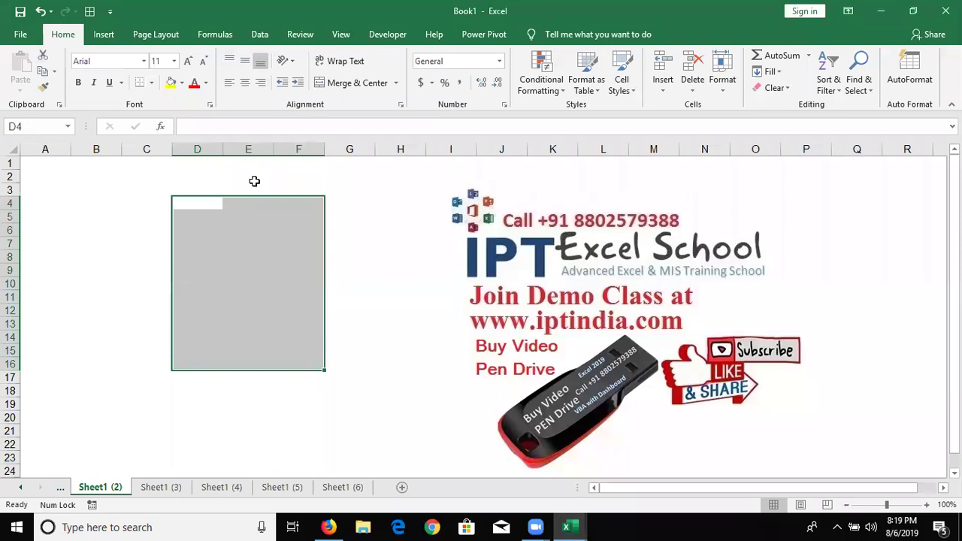
pyautogui.press('alt')
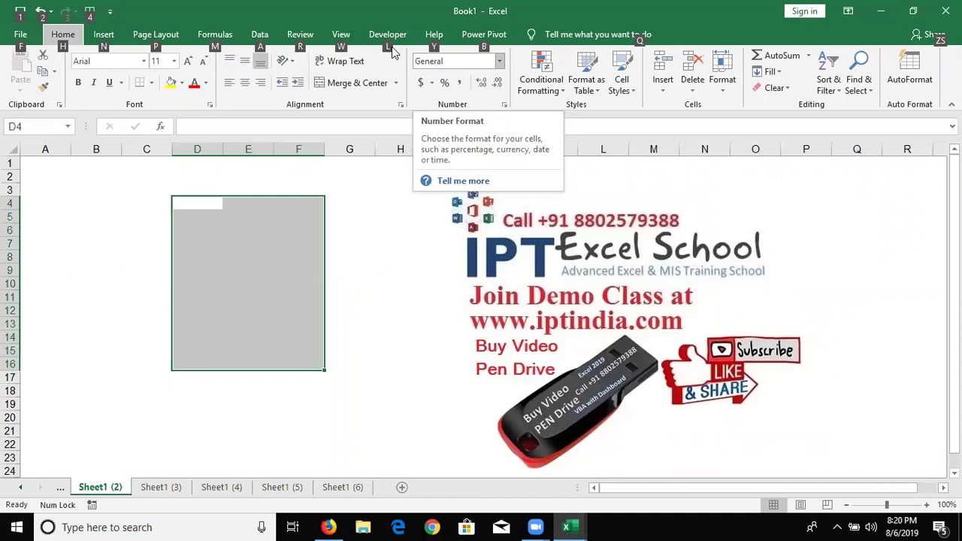
pyautogui.click(226, 232)
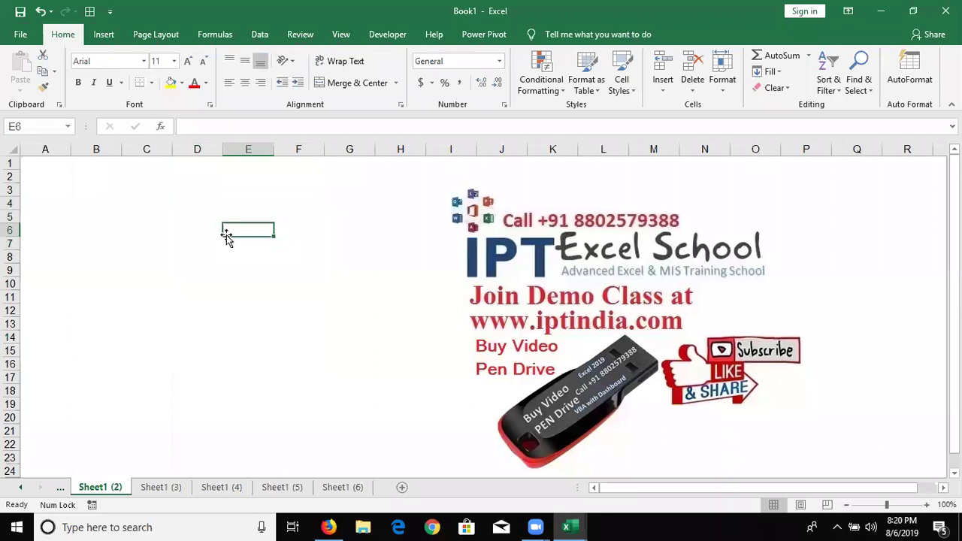
pyautogui.press('alt')
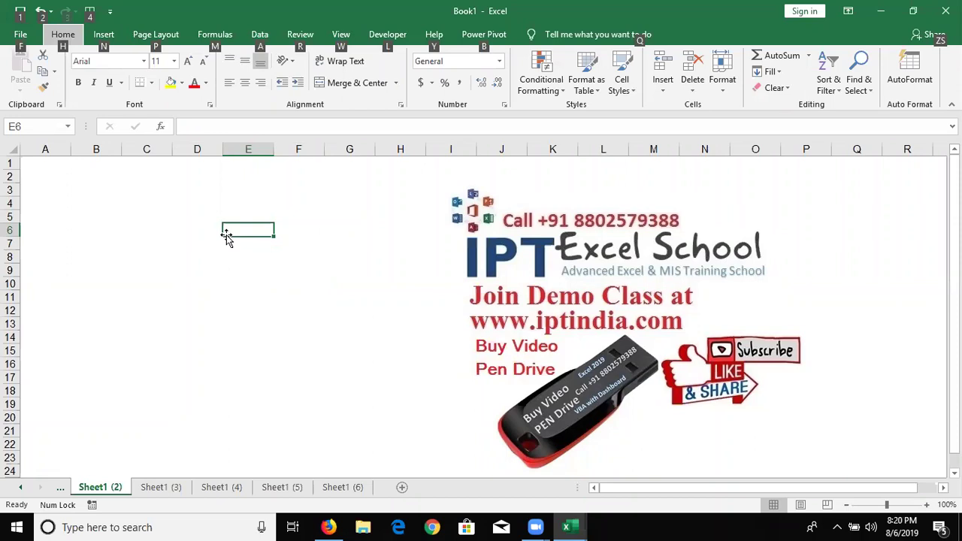
pyautogui.moveTo(197, 202); pyautogui.dragTo(330, 320)
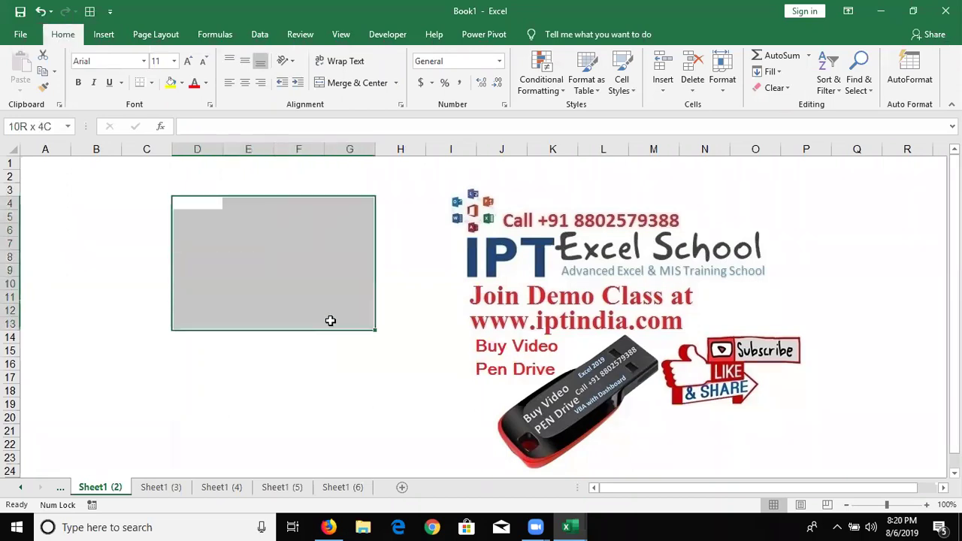
pyautogui.press('alt')
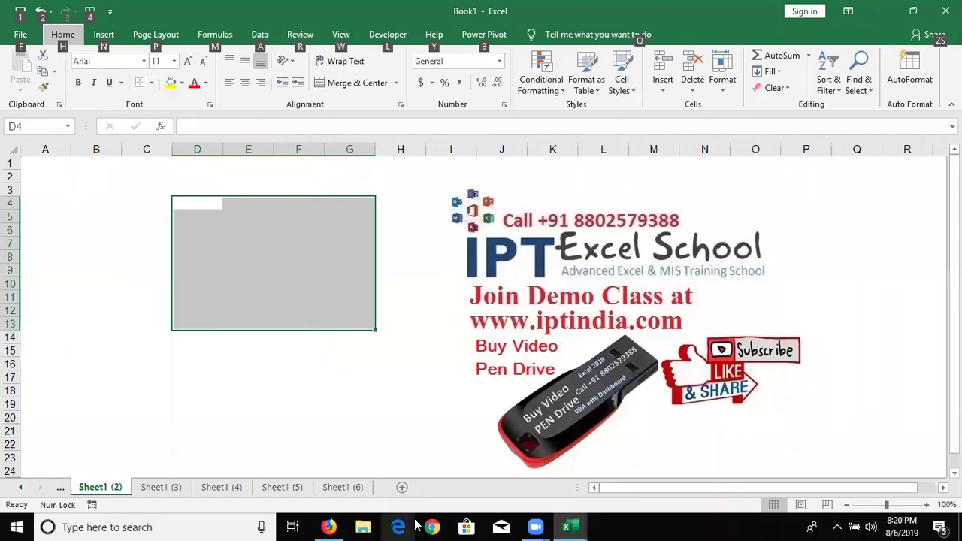
pyautogui.press('h')
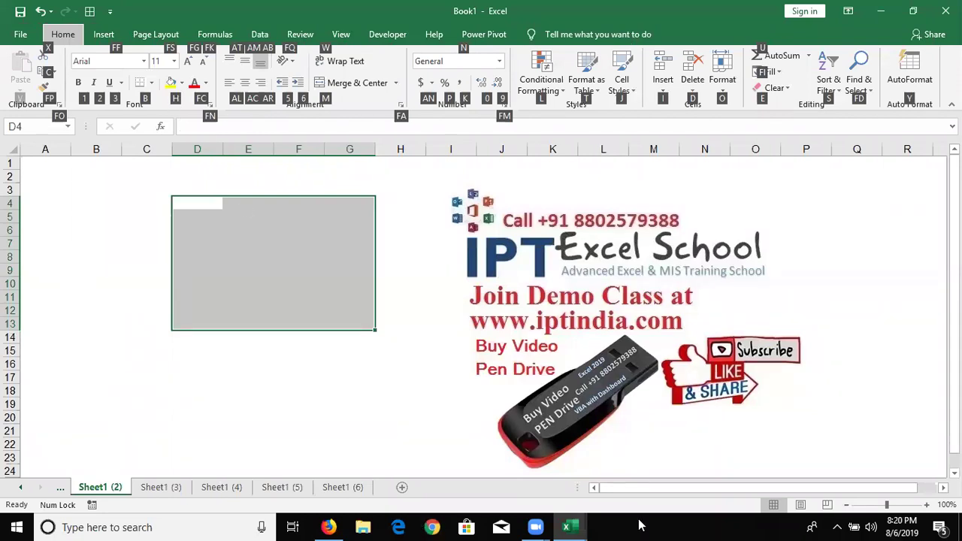
pyautogui.press('h')
pyautogui.press('Down')
pyautogui.press('Down')
pyautogui.press('Right')
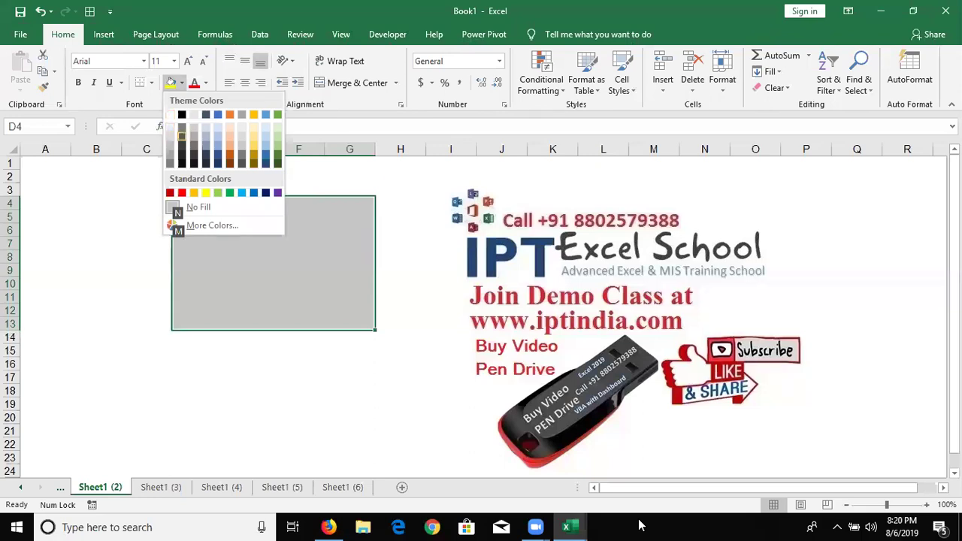
pyautogui.press('Right')
pyautogui.press('Down')
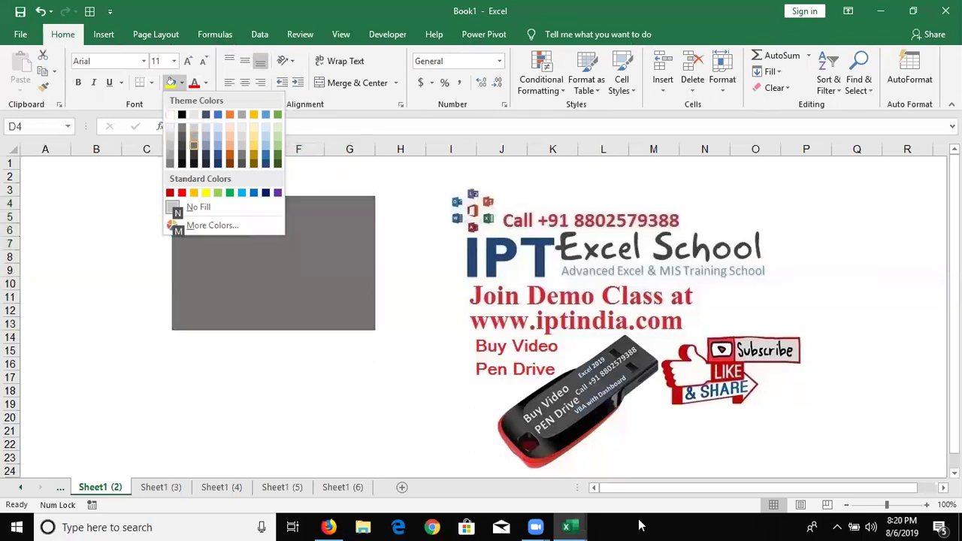
pyautogui.press('Return')
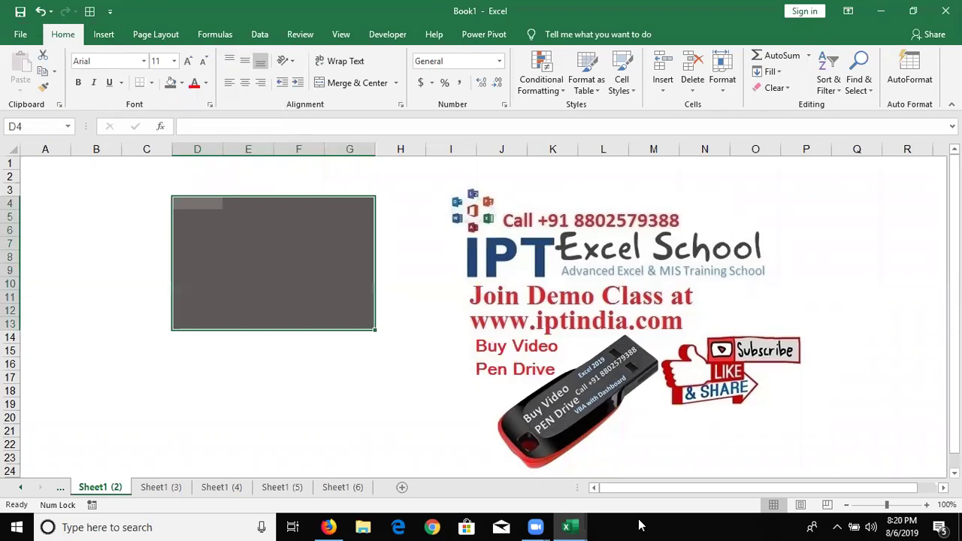
pyautogui.hotkey('ctrl', 'z')
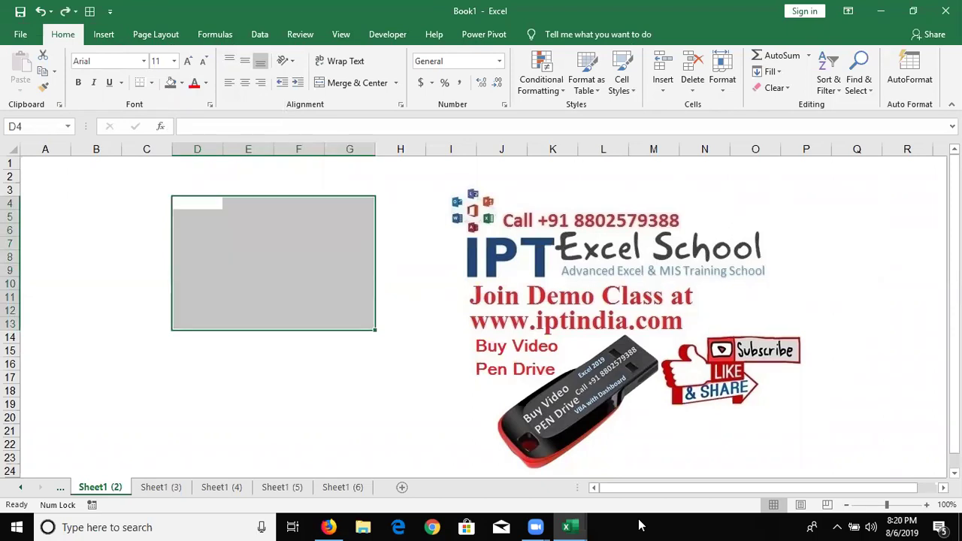
pyautogui.press('alt')
pyautogui.press('h')
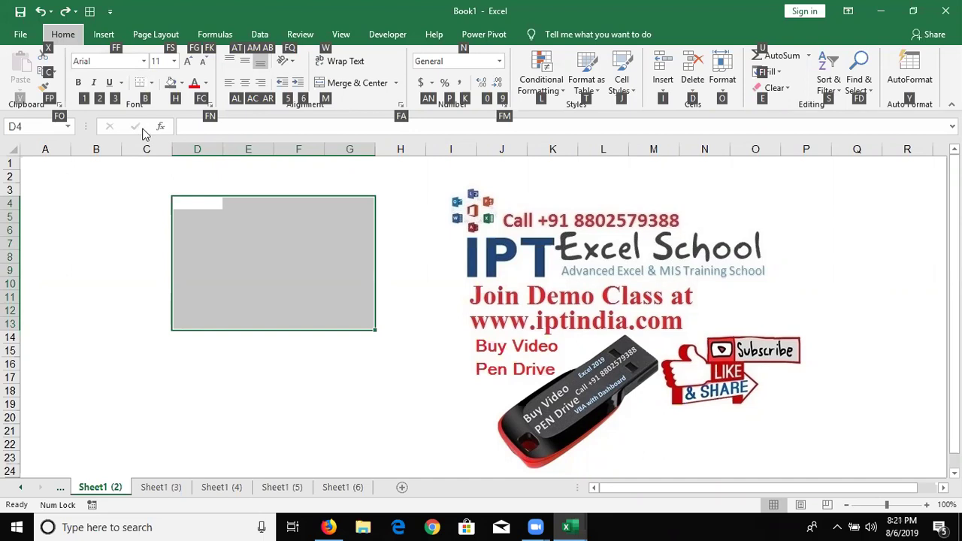
# Step: Add all borders to D4:G13, then select C2:H16 and remove those borders
pyautogui.press('b')
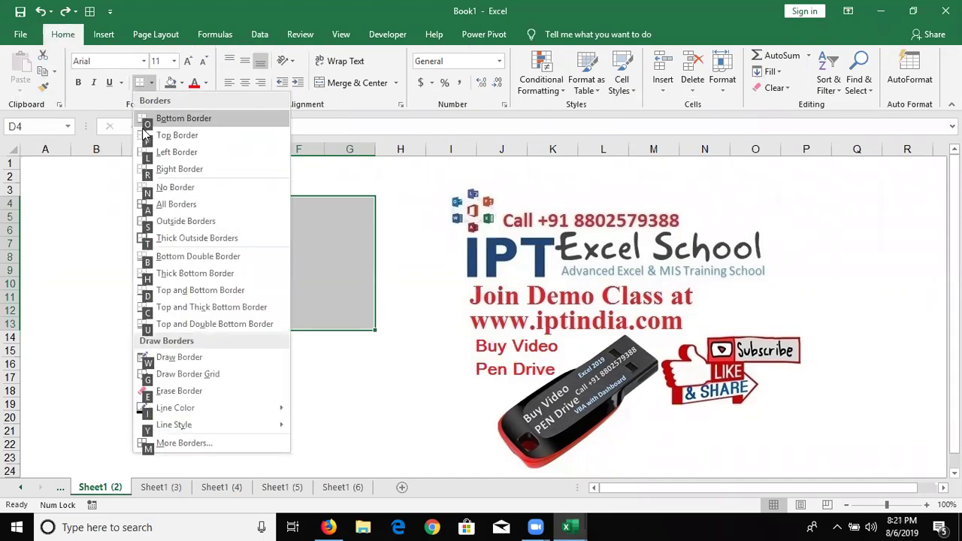
pyautogui.click(183, 208)
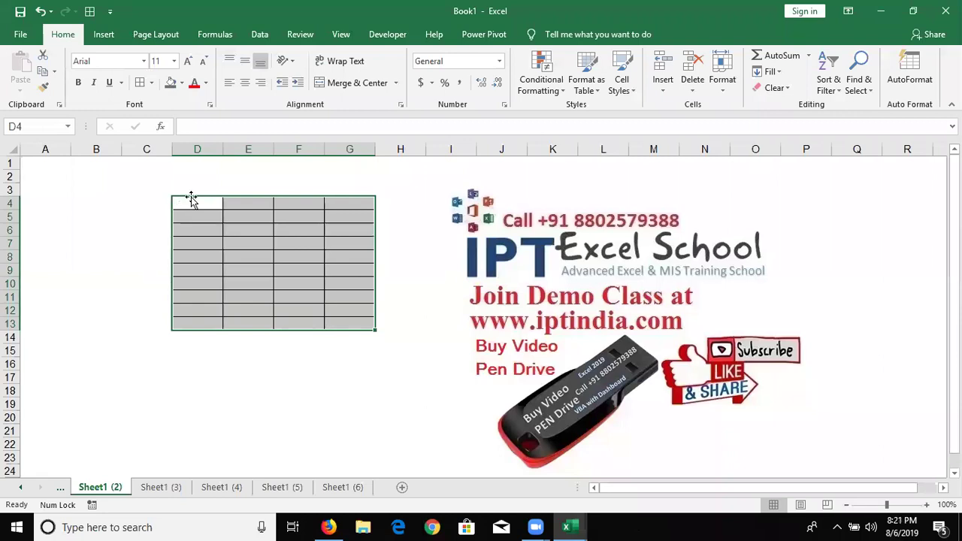
pyautogui.moveTo(148, 179); pyautogui.dragTo(380, 372)
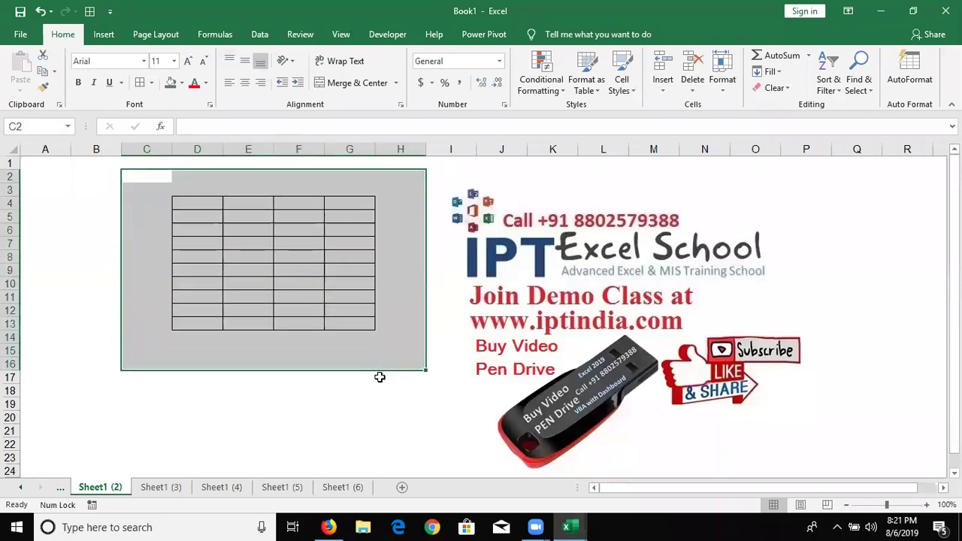
pyautogui.hotkey('ctrl', 'shift', '-')
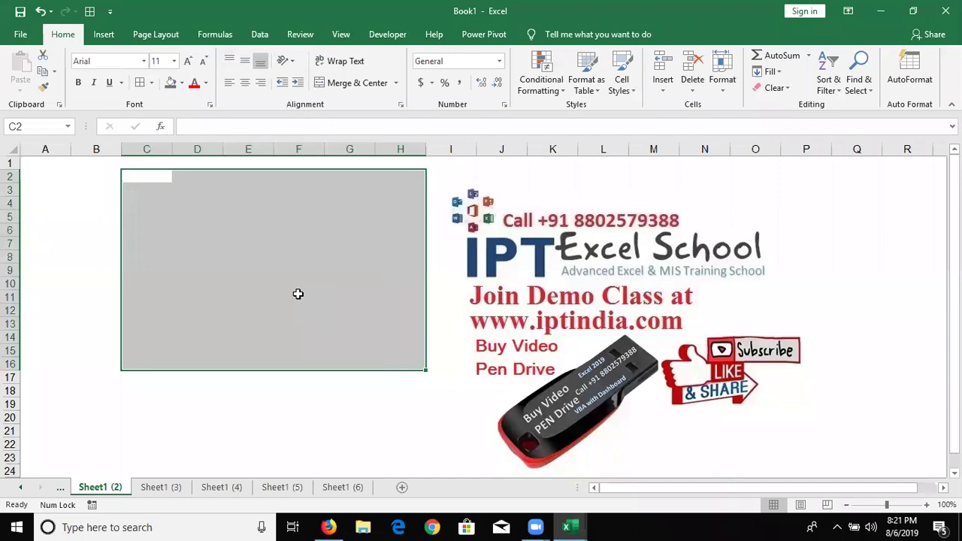
# Step: Apply All Borders to C2:H16 with Alt, H, B, A and bring up its context menu
pyautogui.press('alt')
pyautogui.press('alt')
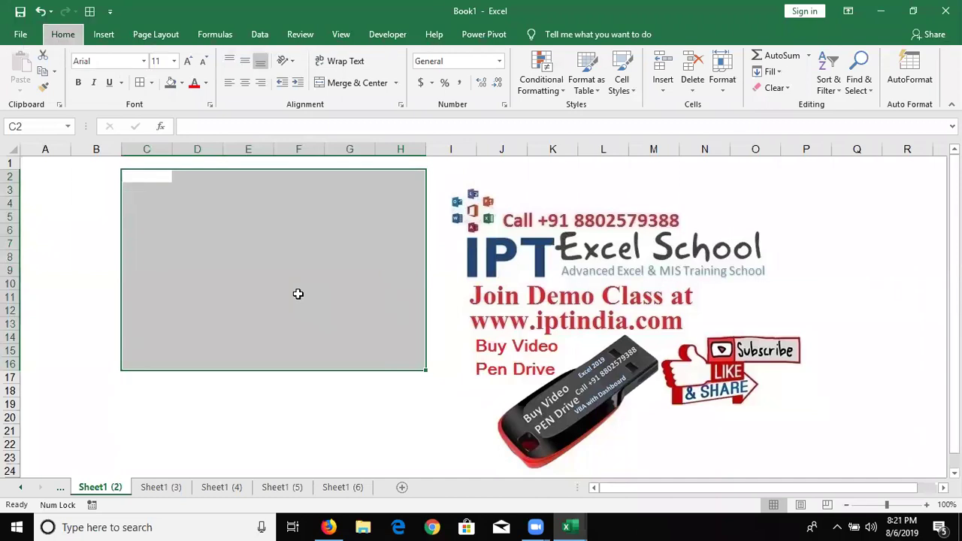
pyautogui.hotkey('alt', 'h')
pyautogui.press('b')
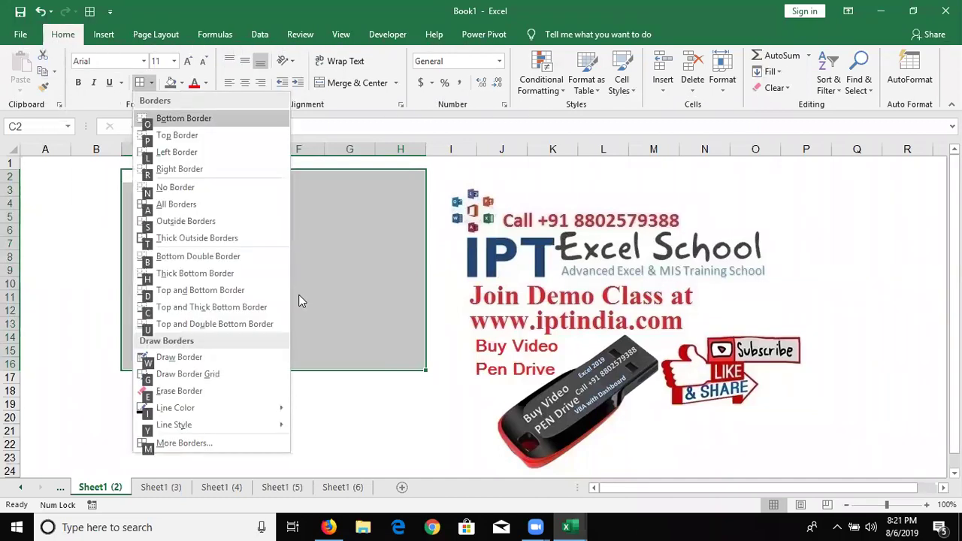
pyautogui.press('a')
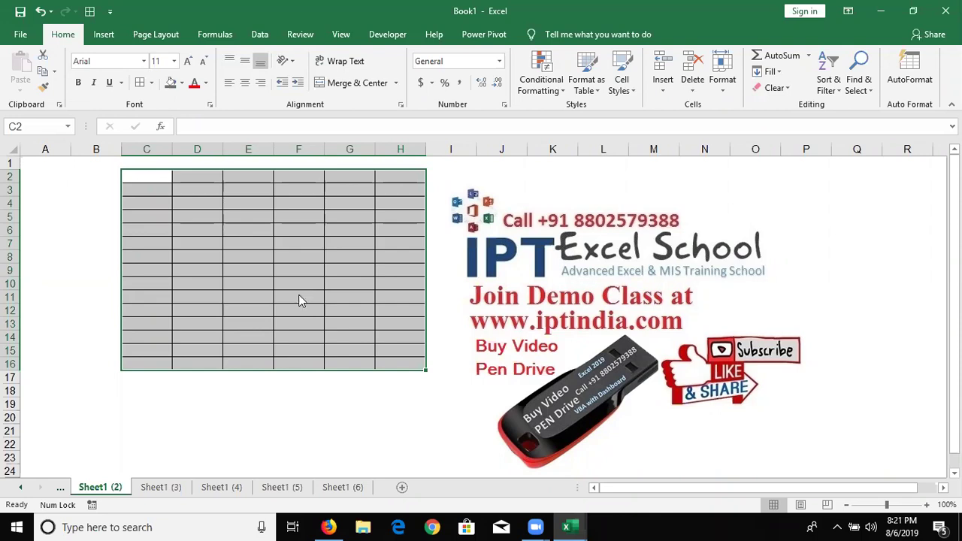
pyautogui.hotkey('shift', 'F10')
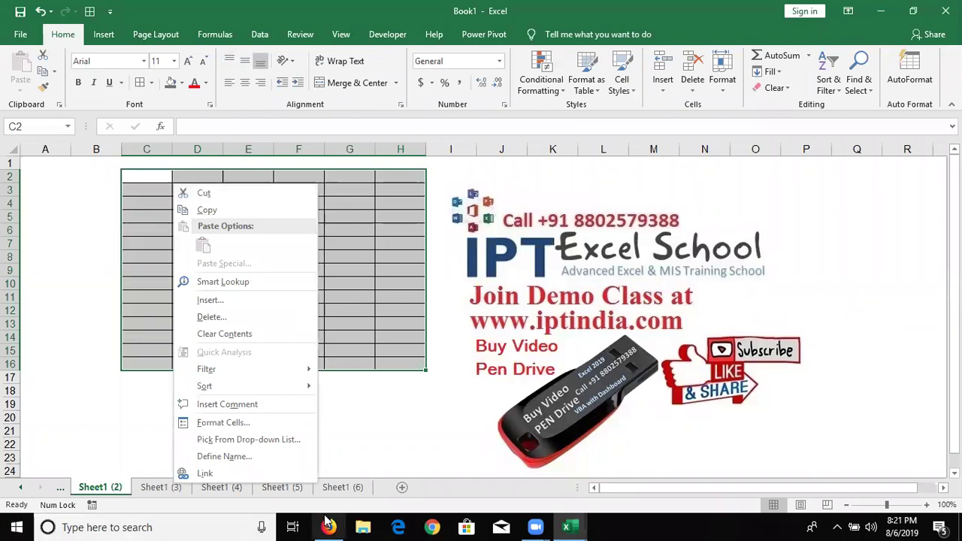
# Step: Switch to Firefox and open the Google home page in a new tab
pyautogui.moveTo(327, 526)
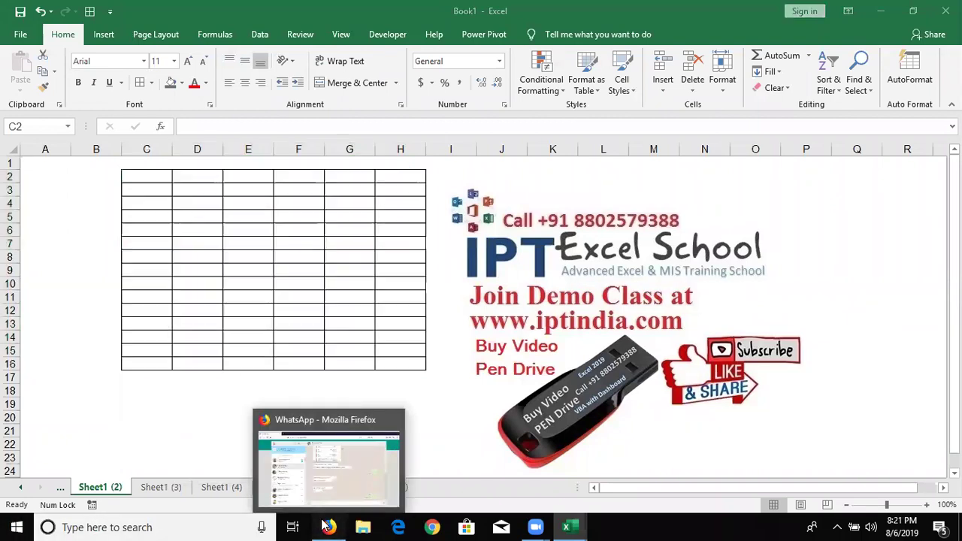
pyautogui.click(354, 466)
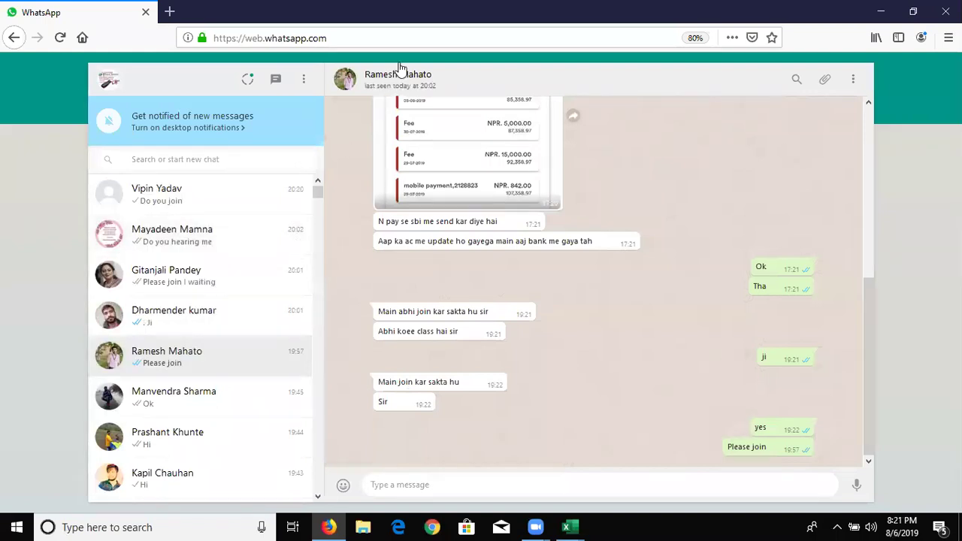
pyautogui.click(169, 12)
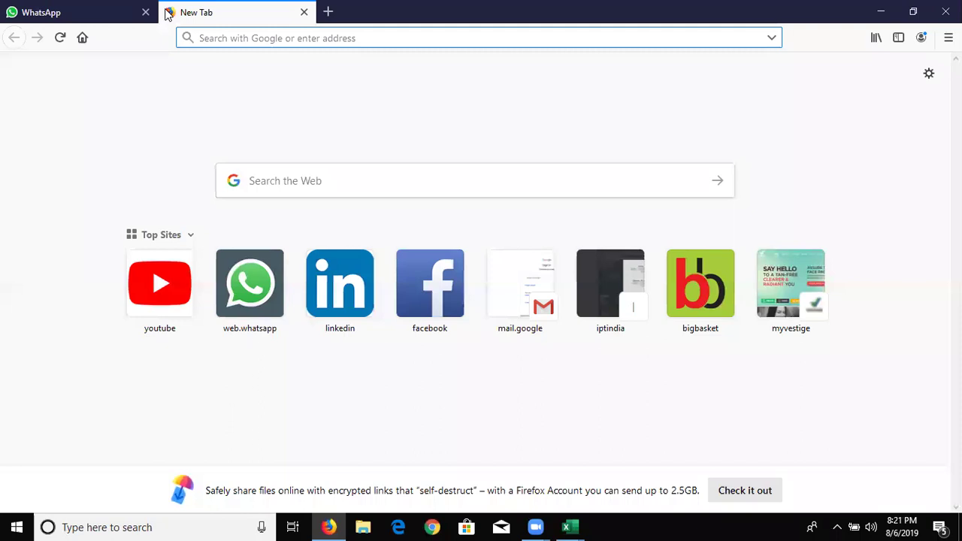
pyautogui.write('google.com/')
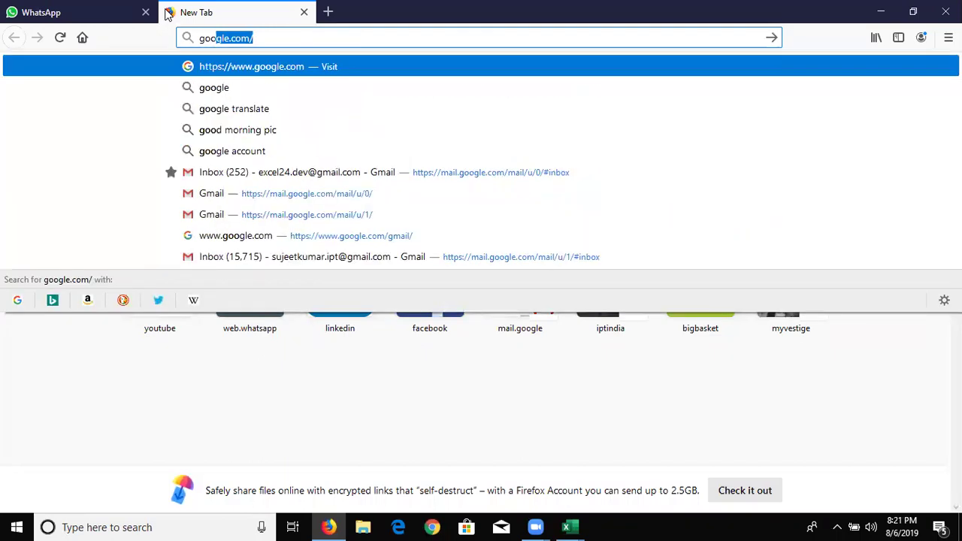
pyautogui.press('Return')
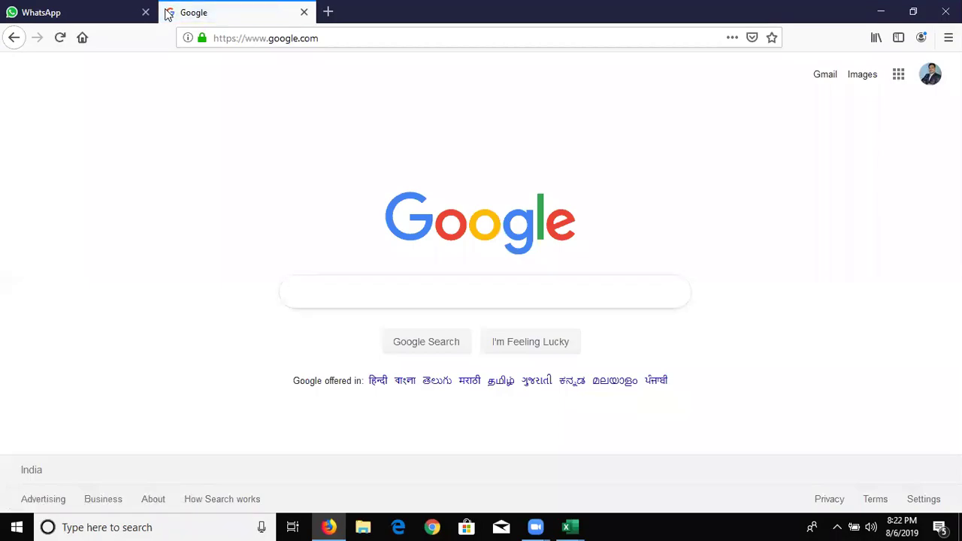
# Step: Search Google Images for 'keyboard', preview the What is a Keyboard? image, then show the desktop
pyautogui.write('key')
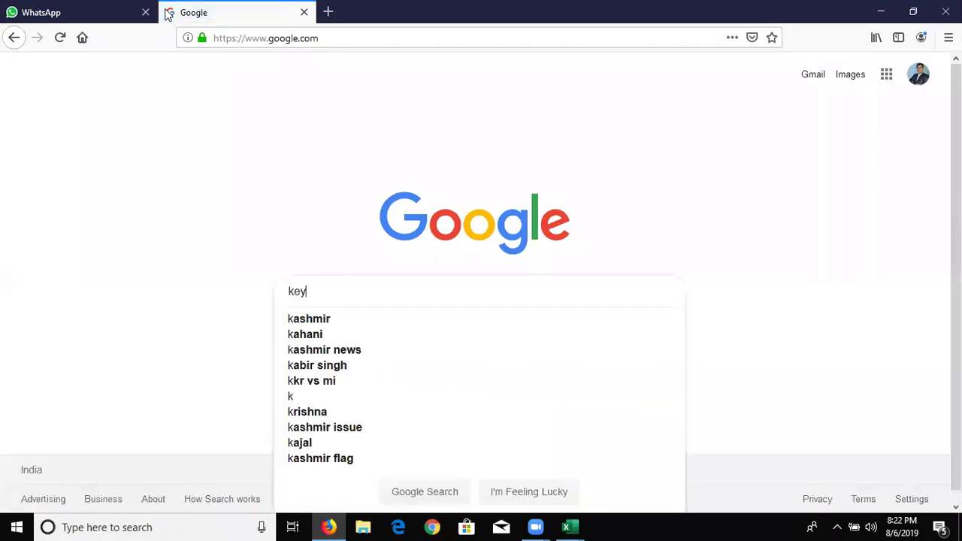
pyautogui.press('Down')
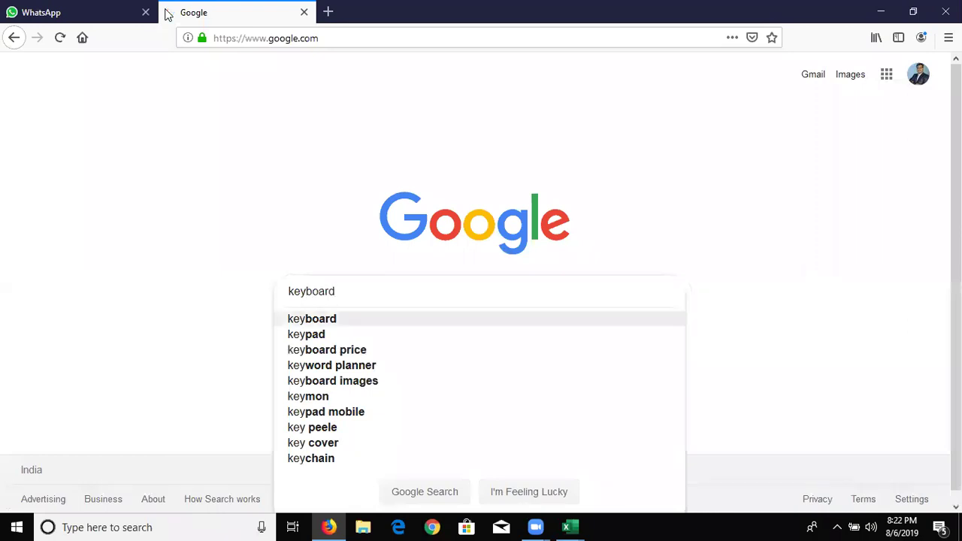
pyautogui.press('Return')
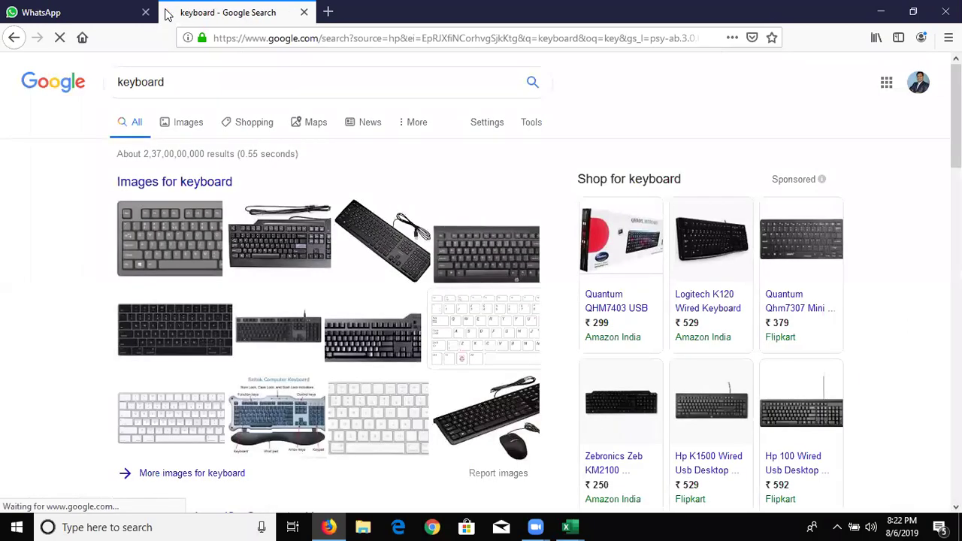
pyautogui.click(188, 124)
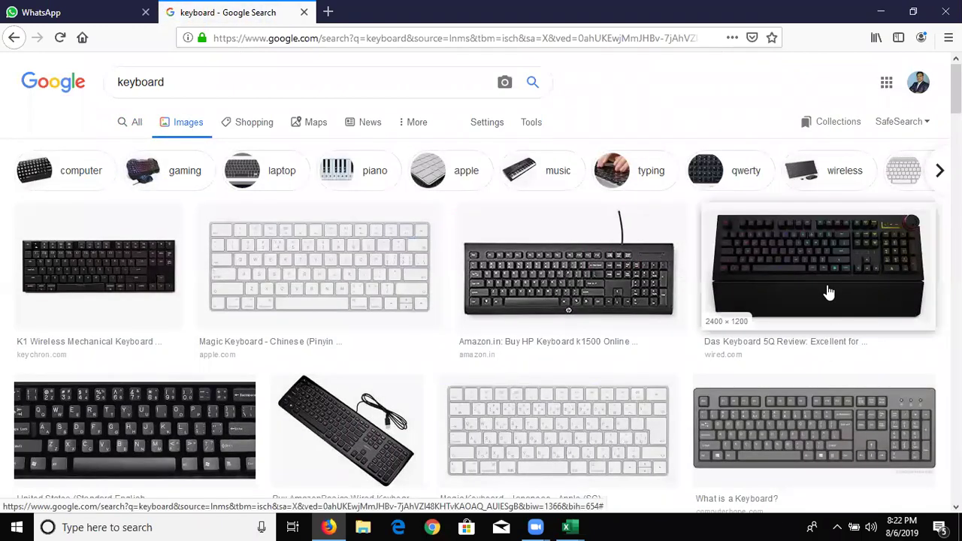
pyautogui.click(776, 430)
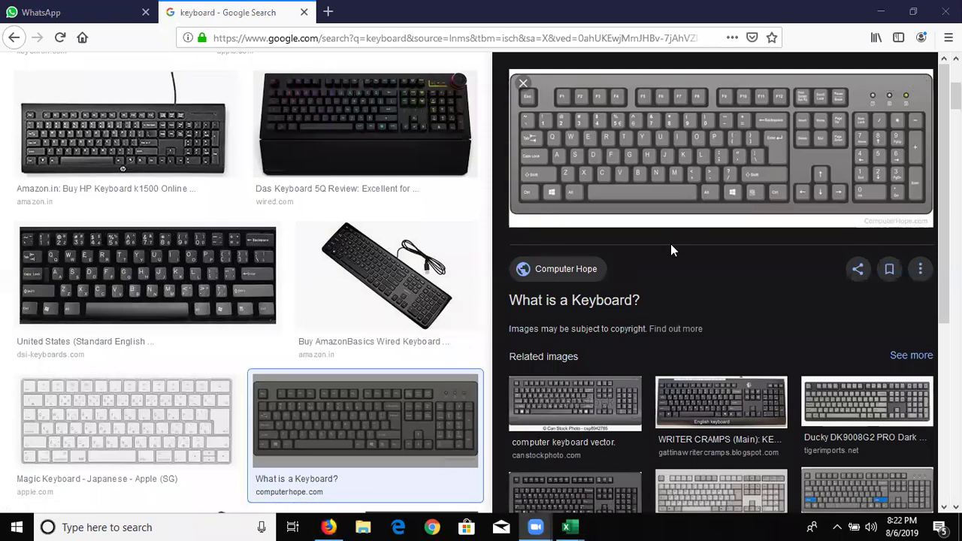
pyautogui.press('super+d')
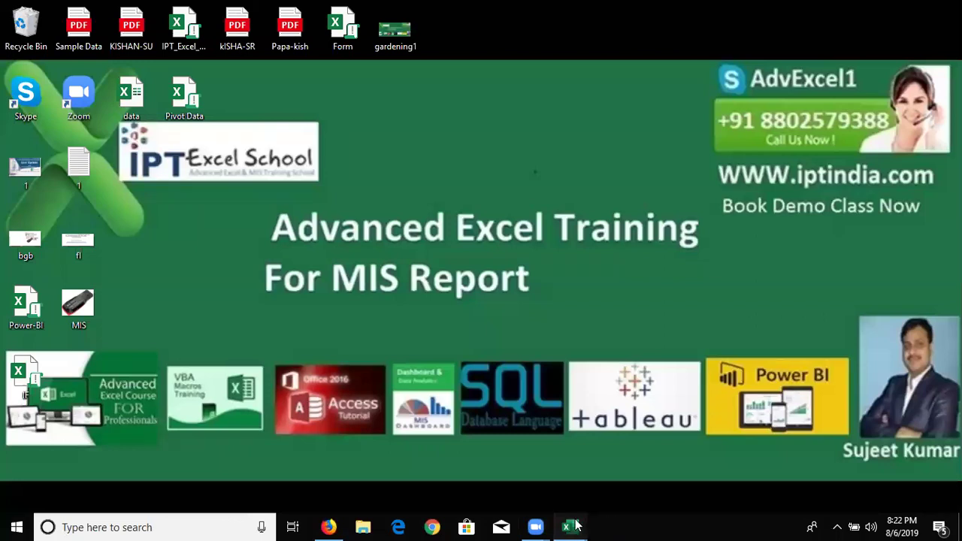
# Step: Bring Book1 forward, select the bordered C2:H16 grid, and open its context menu
pyautogui.moveTo(568, 527)
pyautogui.click(609, 487)
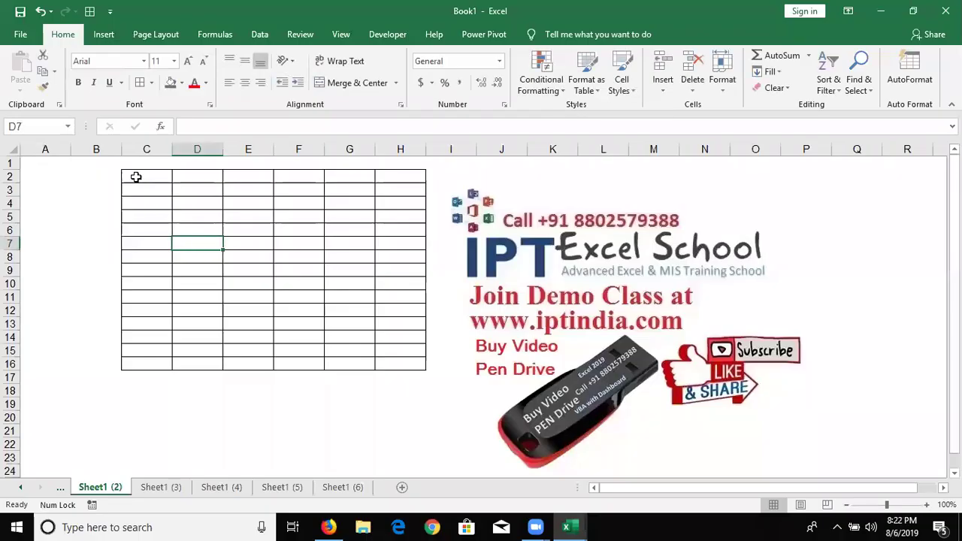
pyautogui.moveTo(137, 177); pyautogui.dragTo(399, 360)
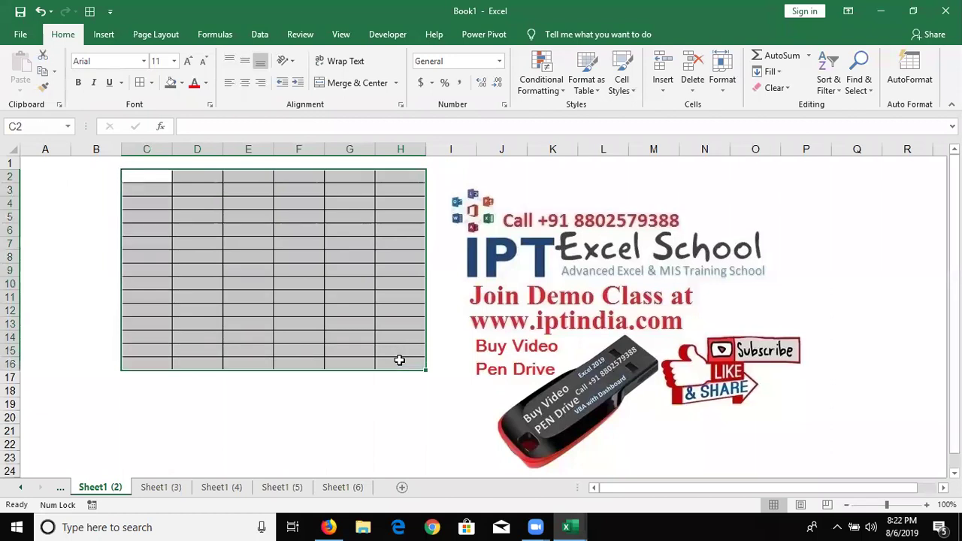
pyautogui.hotkey('shift', 'F10')
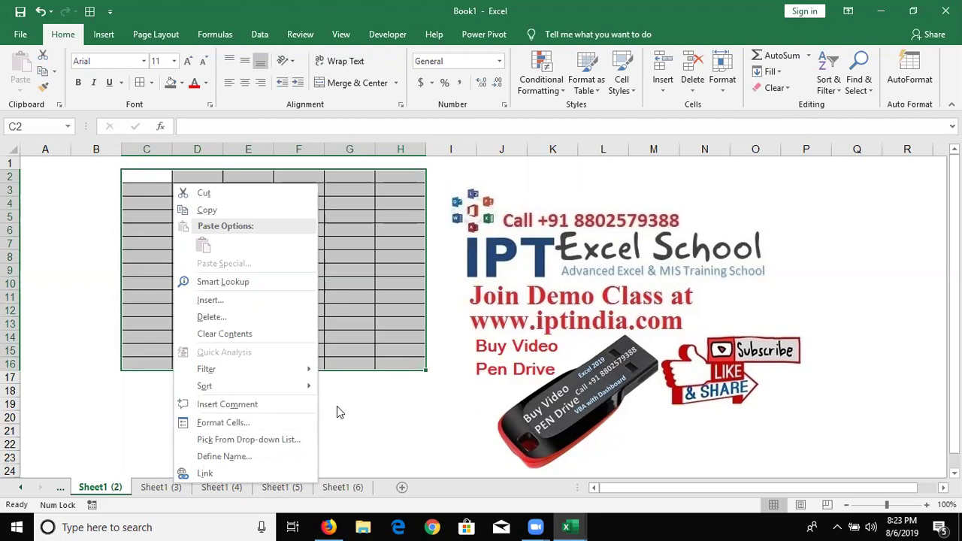
# Step: Open Format Cells for C2:H16, move the dialog, and cycle its tabs to Alignment
pyautogui.press('f')
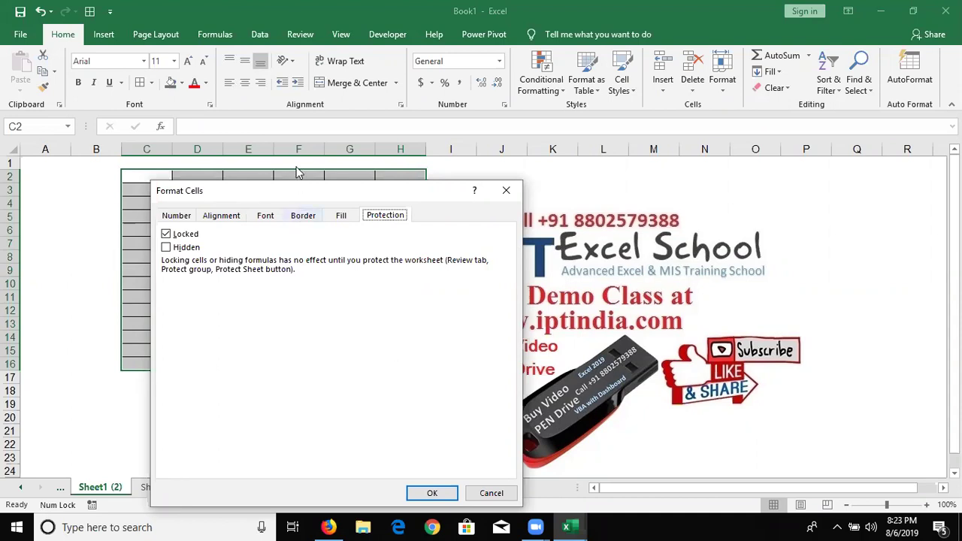
pyautogui.moveTo(357, 189); pyautogui.dragTo(546, 121)
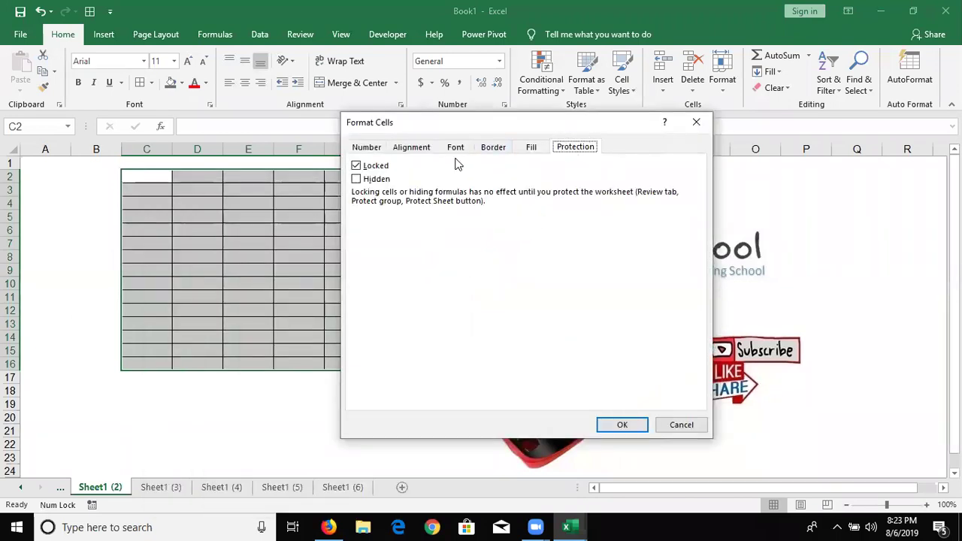
pyautogui.click(362, 149)
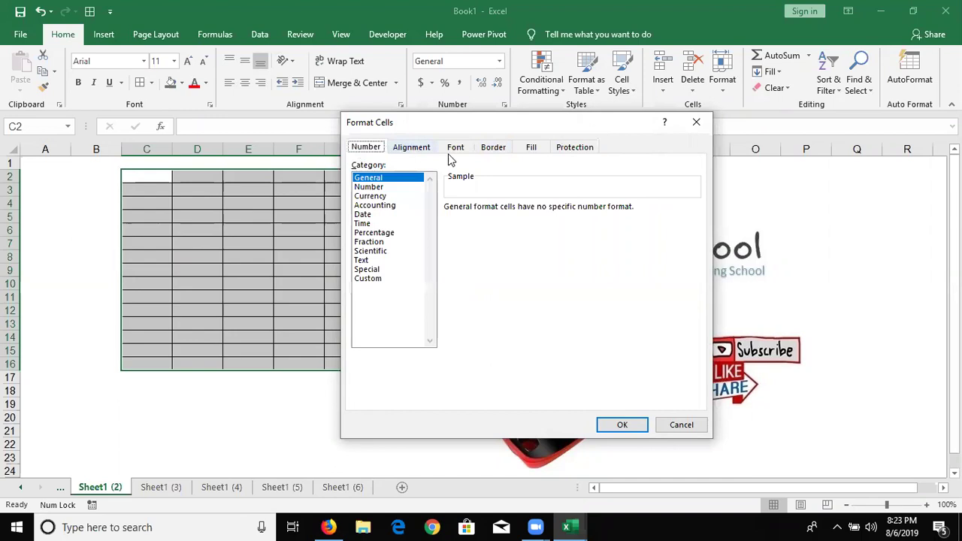
pyautogui.click(582, 151)
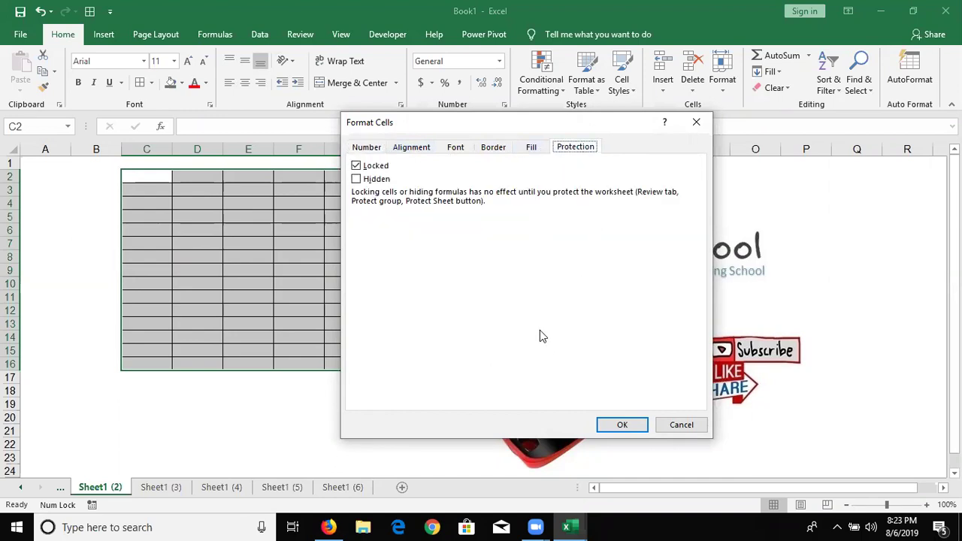
pyautogui.hotkey('ctrl', 'Tab')
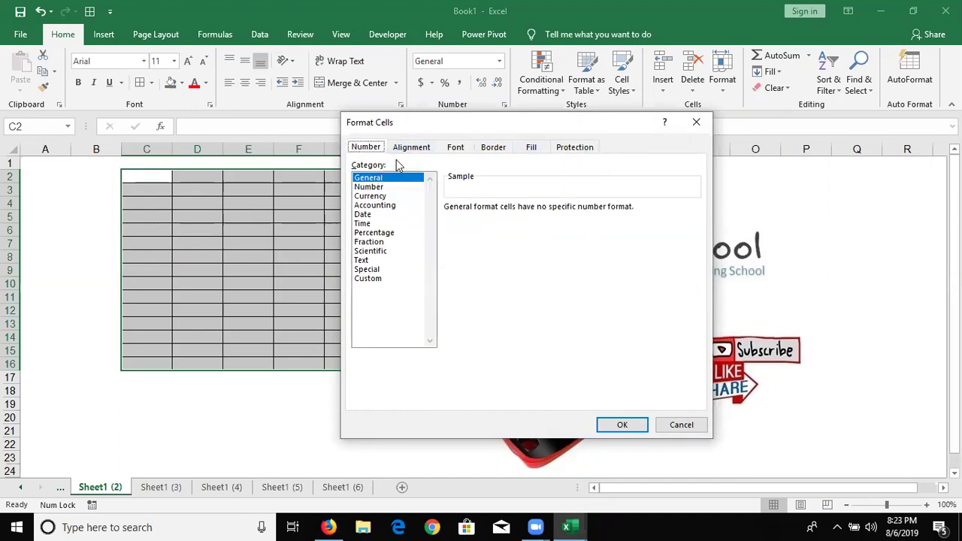
pyautogui.hotkey('ctrl', 'Tab')
pyautogui.hotkey('ctrl', 'Tab')
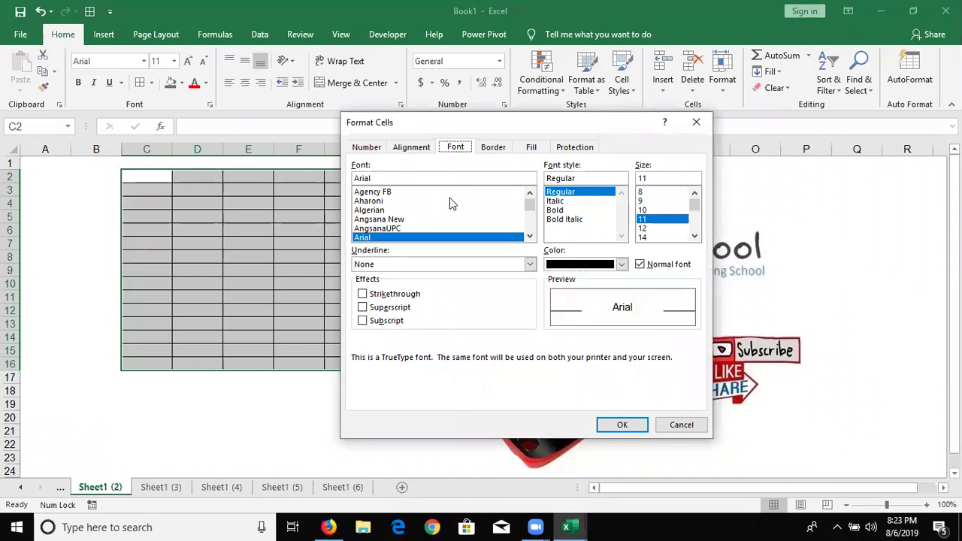
pyautogui.hotkey('ctrl', 'shift', 'Tab')
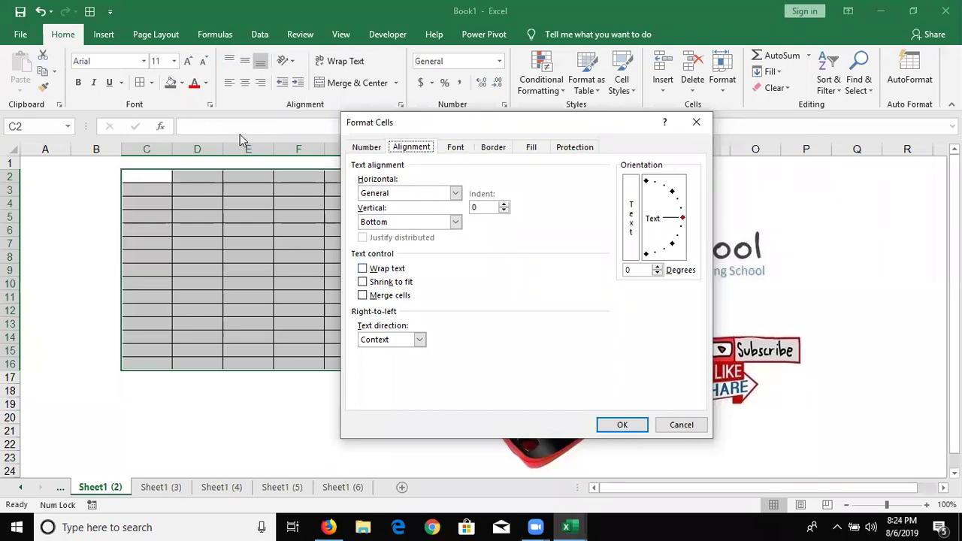
# Step: Set the grid's vertical alignment to Center
pyautogui.press('Tab')
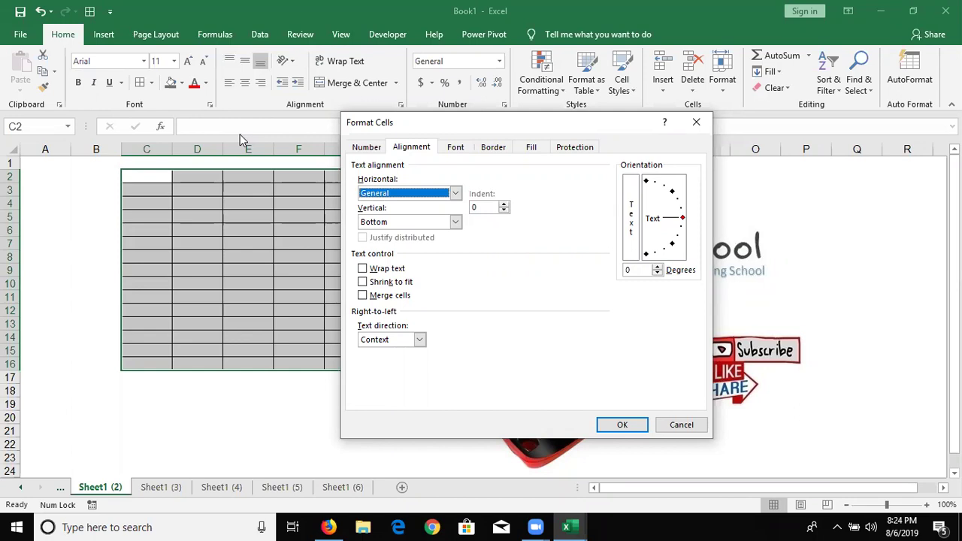
pyautogui.press('Tab')
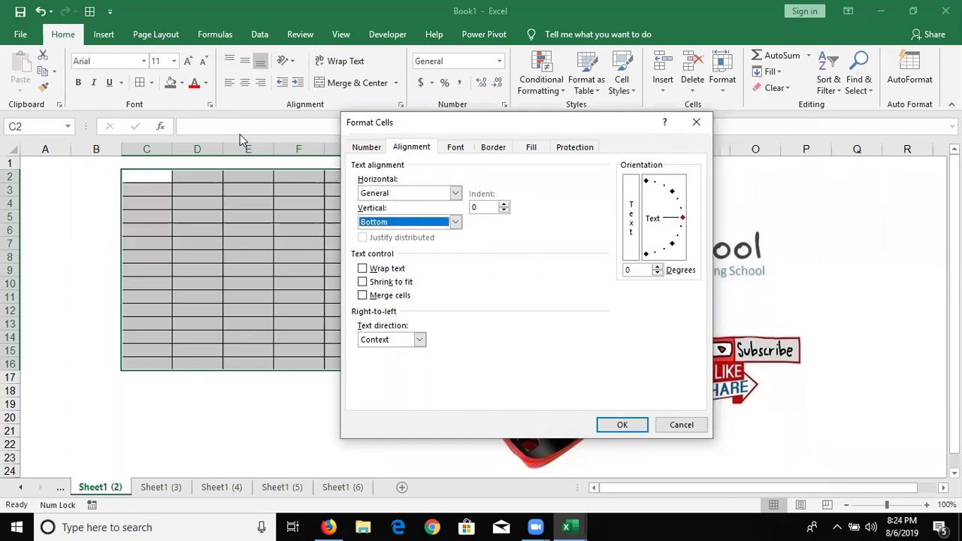
pyautogui.hotkey('alt', 'Down')
pyautogui.press('Up')
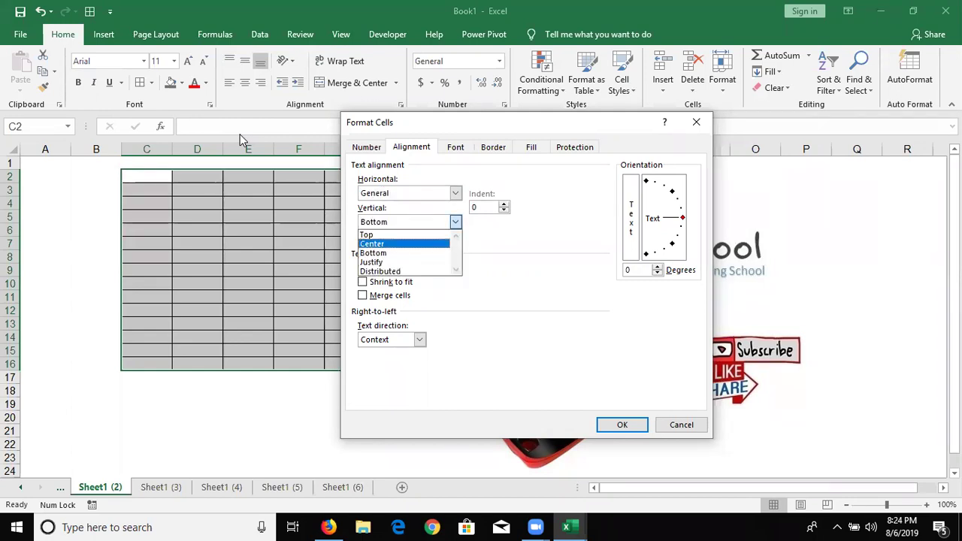
pyautogui.press('Return')
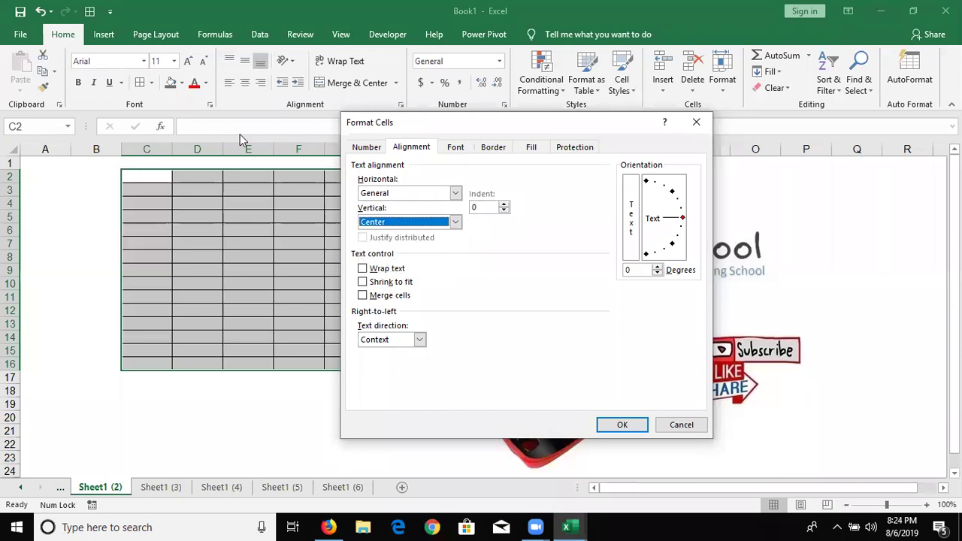
# Step: Turn on Wrap text, move on to the Border options, and apply the formatting
pyautogui.press('Tab')
pyautogui.press('space')
pyautogui.press('space')
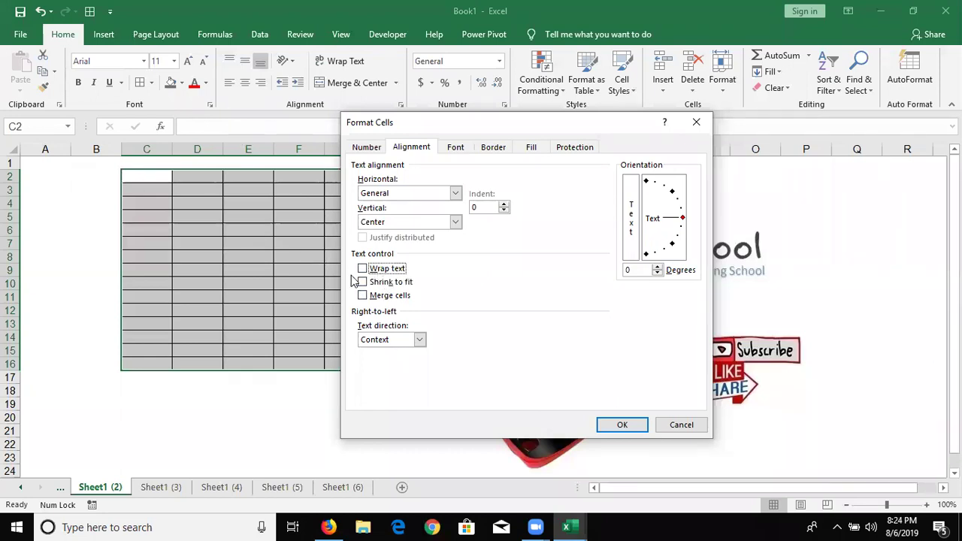
pyautogui.press('space')
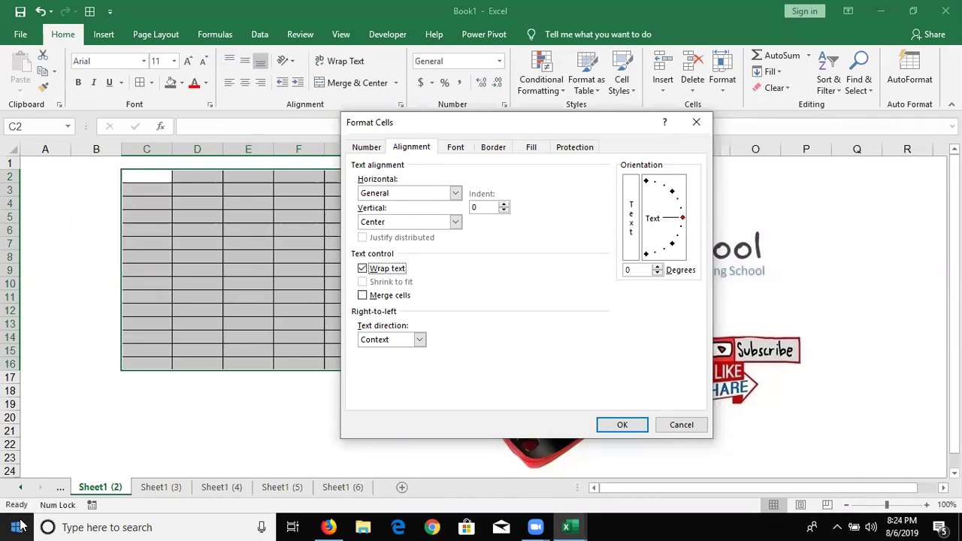
pyautogui.press('Tab')
pyautogui.press('Tab')
pyautogui.press('Tab')
pyautogui.press('Right')
pyautogui.press('Right')
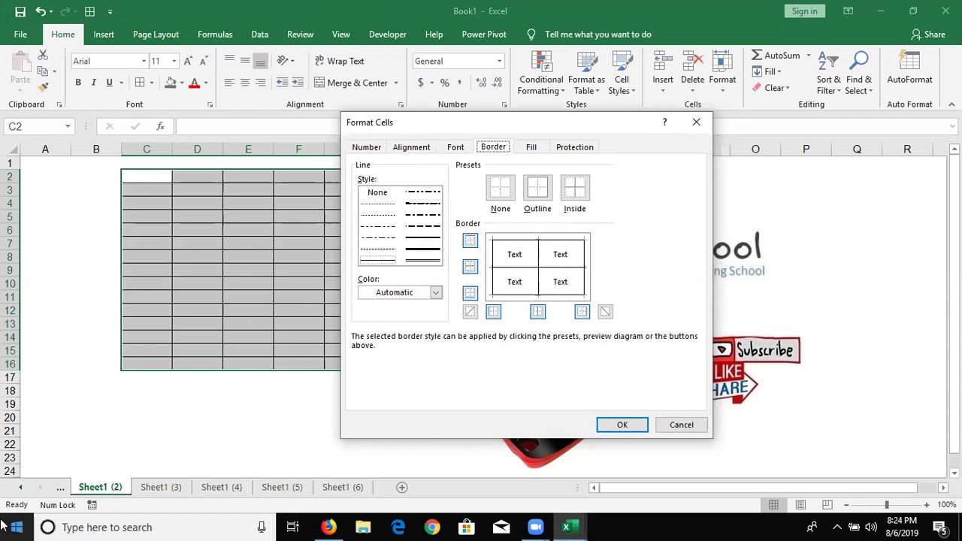
pyautogui.press('Return')
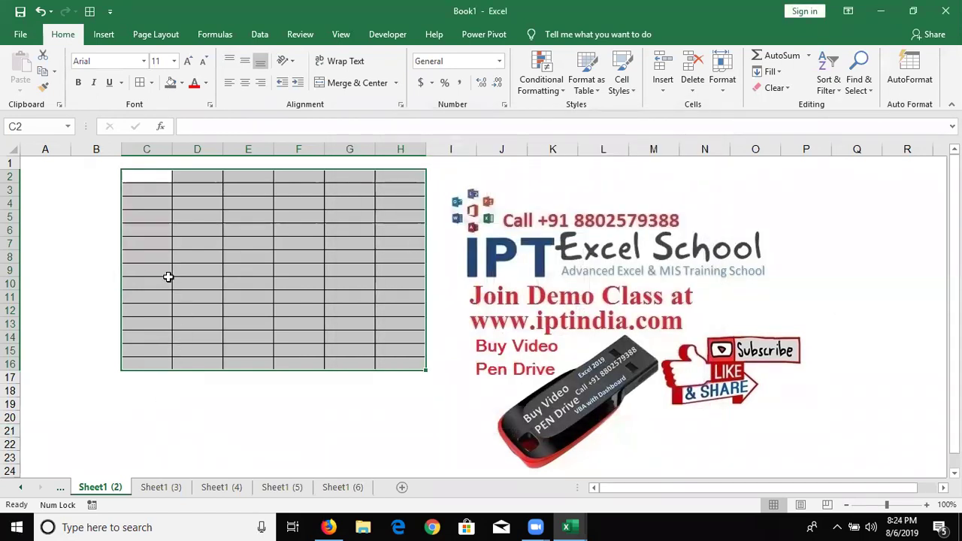
# Step: Select cell C2 and start Create PivotTable from the Insert ribbon via Alt, N, V
pyautogui.scroll(-3, 170, 273)
pyautogui.scroll(-4, 170, 296)
pyautogui.scroll(-9, 178, 335)
pyautogui.scroll(-6, 184, 358)
pyautogui.scroll(5, 184, 358)
pyautogui.scroll(7, 183, 359)
pyautogui.scroll(10, 183, 359)
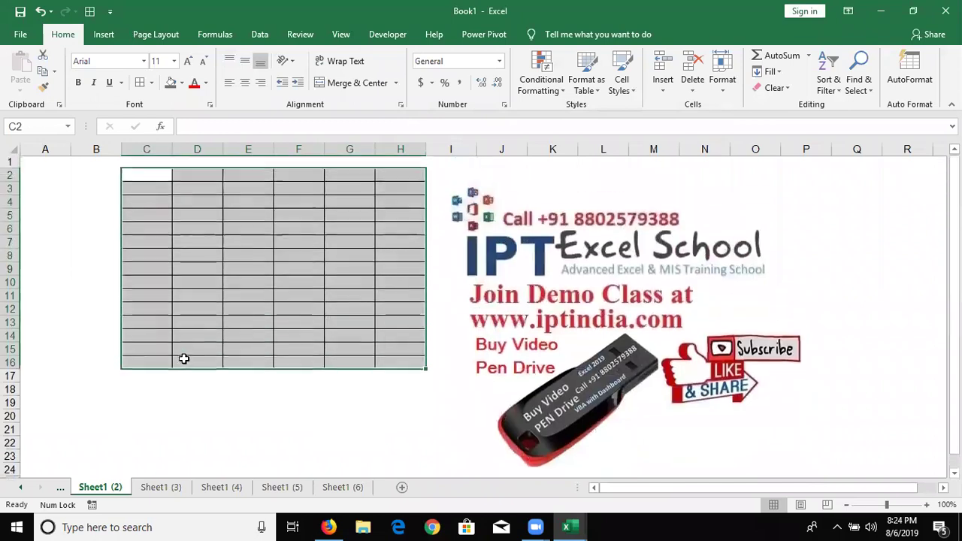
pyautogui.click(133, 178)
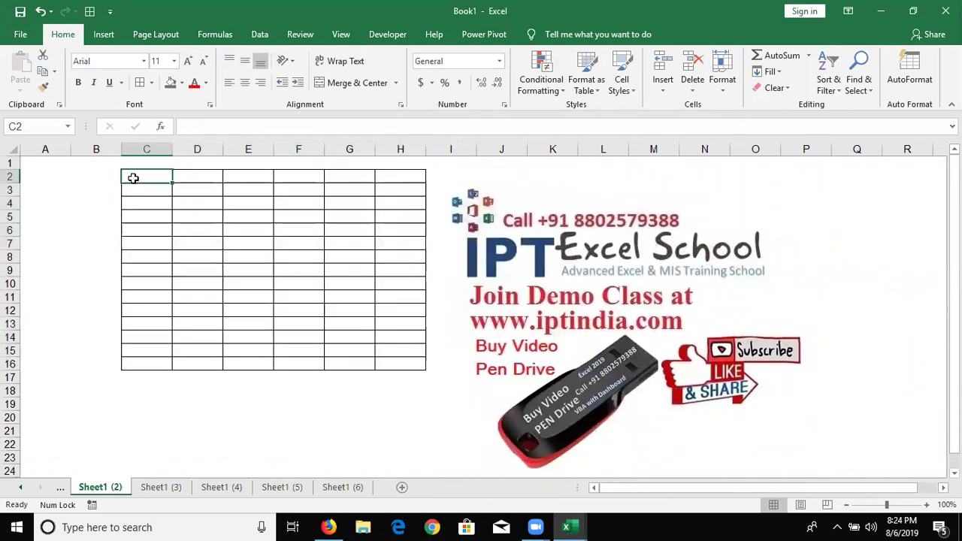
pyautogui.press('alt')
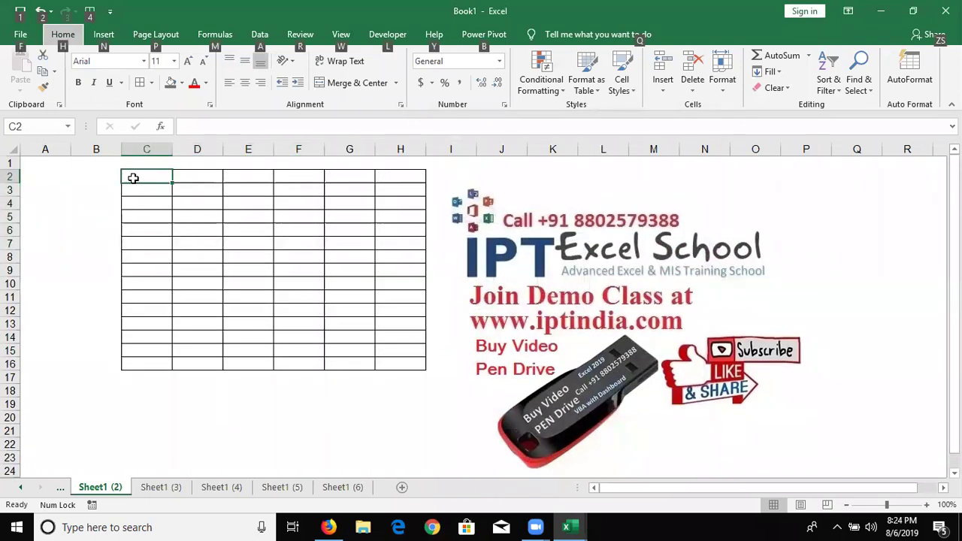
pyautogui.press('n')
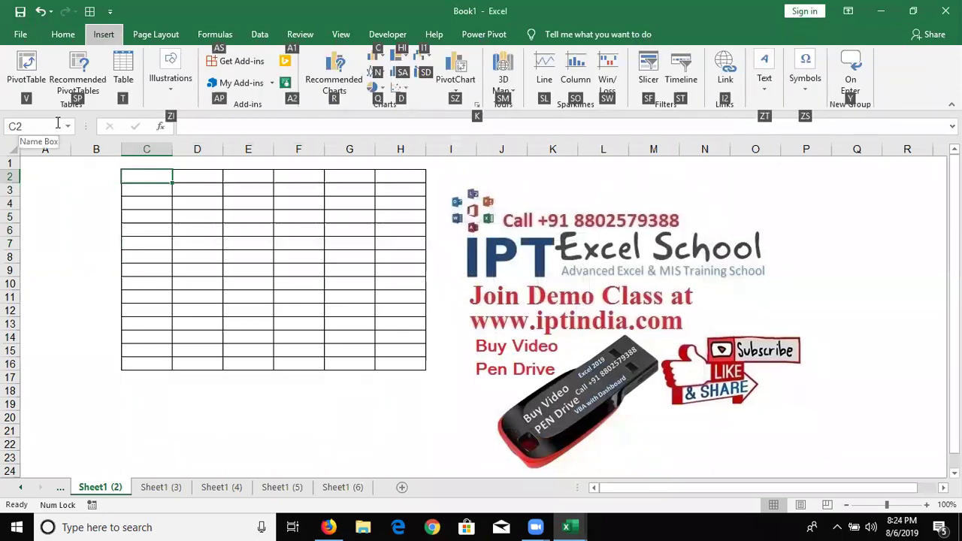
pyautogui.press('v')
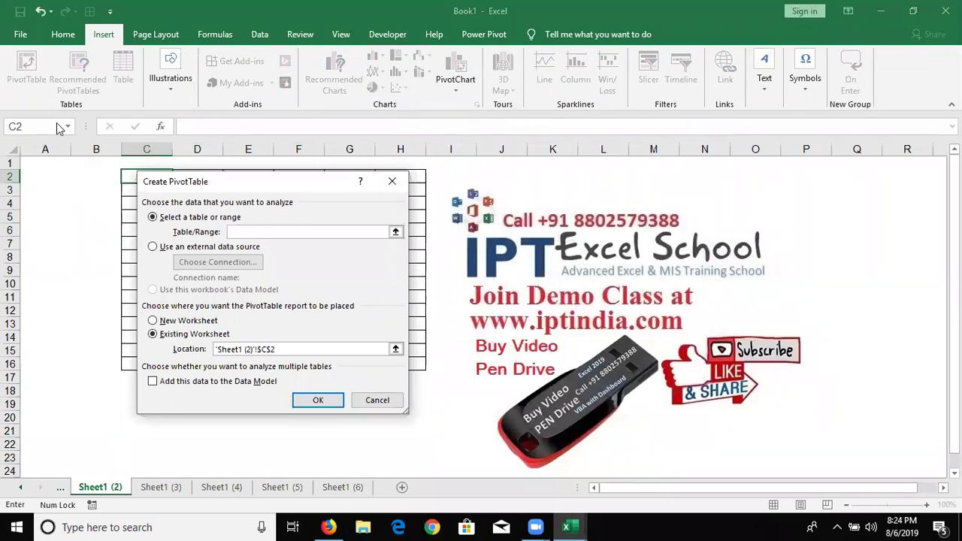
# Step: Choose 'Use an external data source' for the PivotTable and open Choose Connection
pyautogui.hotkey('alt', 'e')
pyautogui.press('Tab')
pyautogui.press('Tab')
pyautogui.press('Tab')
pyautogui.press('Tab')
pyautogui.press('Tab')
pyautogui.press('Tab')
pyautogui.press('Tab')
pyautogui.press('Tab')
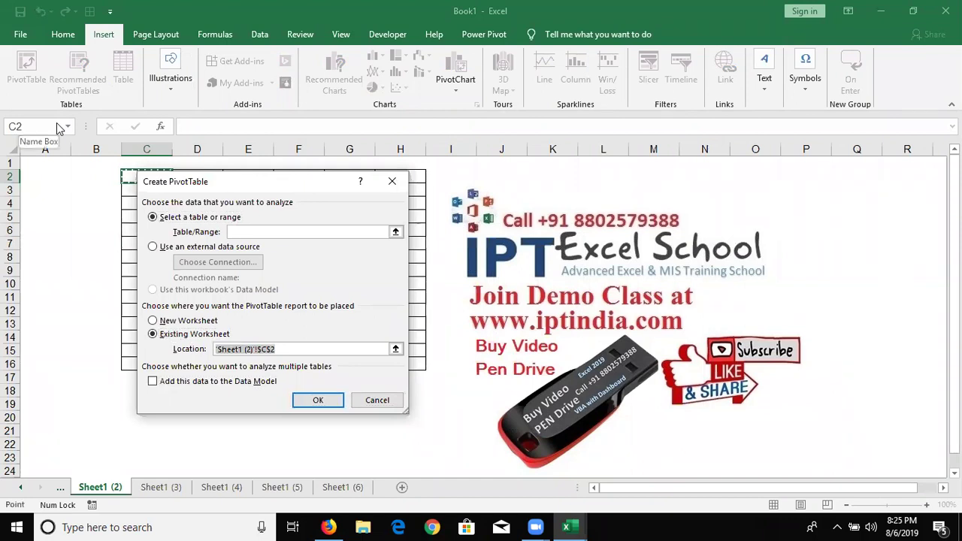
pyautogui.press('Tab')
pyautogui.press('Tab')
pyautogui.press('Tab')
pyautogui.press('Tab')
pyautogui.press('Tab')
pyautogui.press('Tab')
pyautogui.press('Tab')
pyautogui.press('Tab')
pyautogui.press('Tab')
pyautogui.press('Tab')
pyautogui.press('Tab')
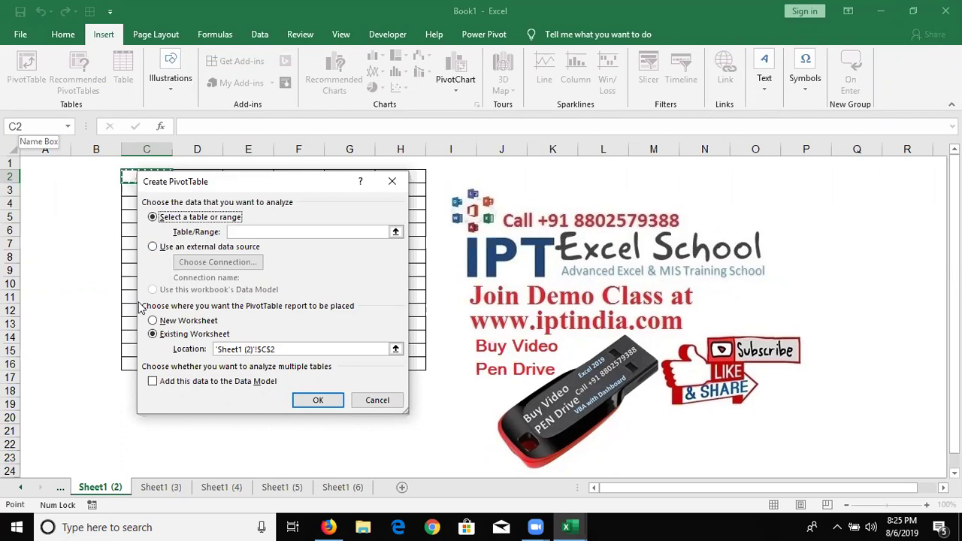
pyautogui.press('Down')
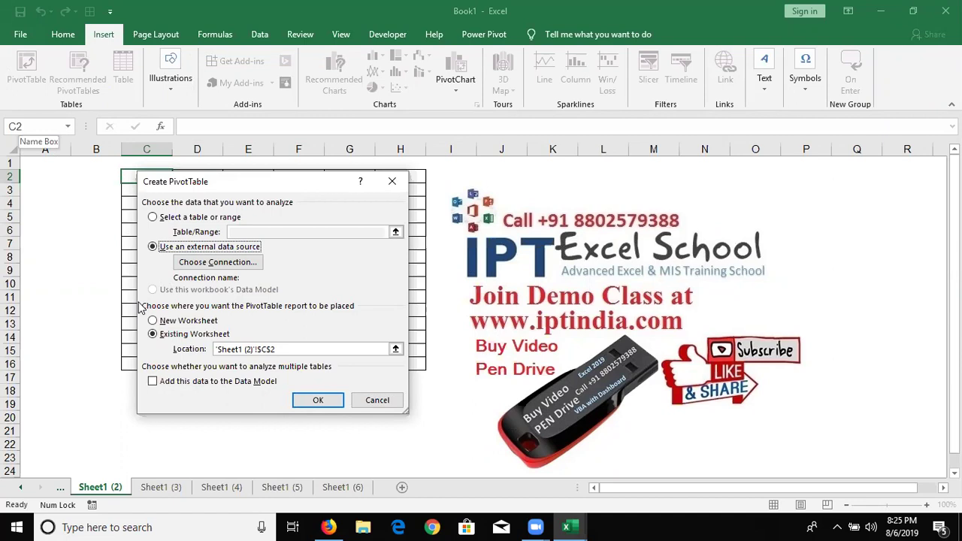
pyautogui.press('Tab')
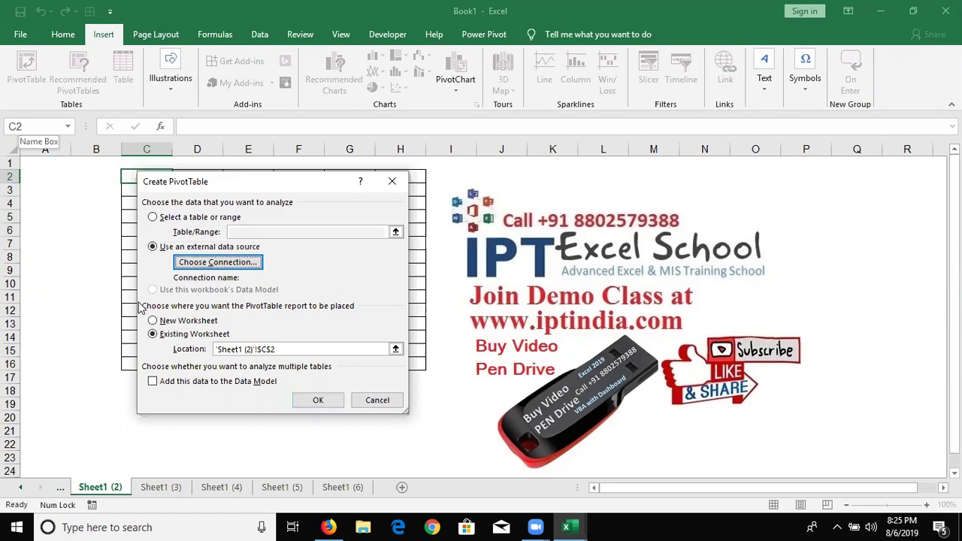
pyautogui.press('space')
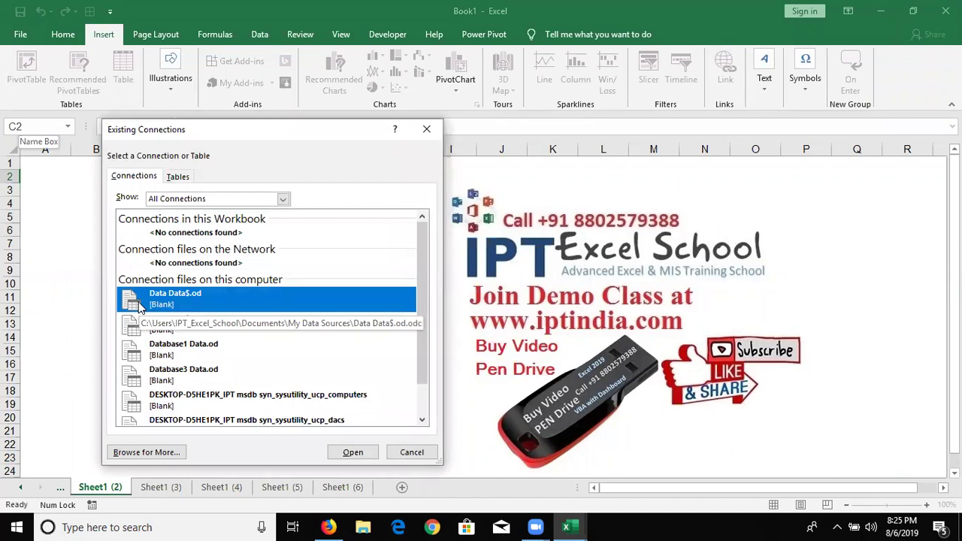
# Step: Cancel the Existing Connections dialog with Esc
pyautogui.press('Escape')
pyautogui.press('Escape')
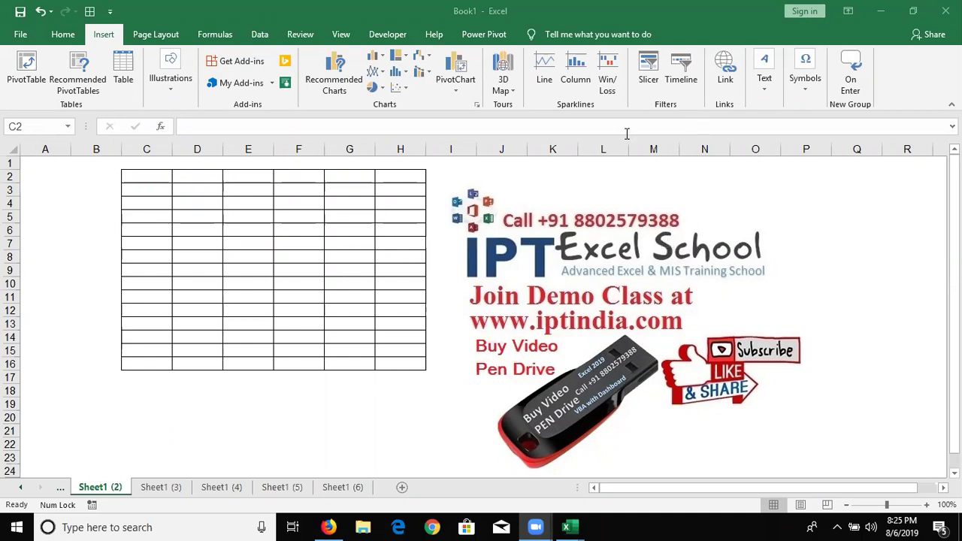
# Step: Move the active cell around the bordered table and below it, ending at F17
pyautogui.click(277, 275)
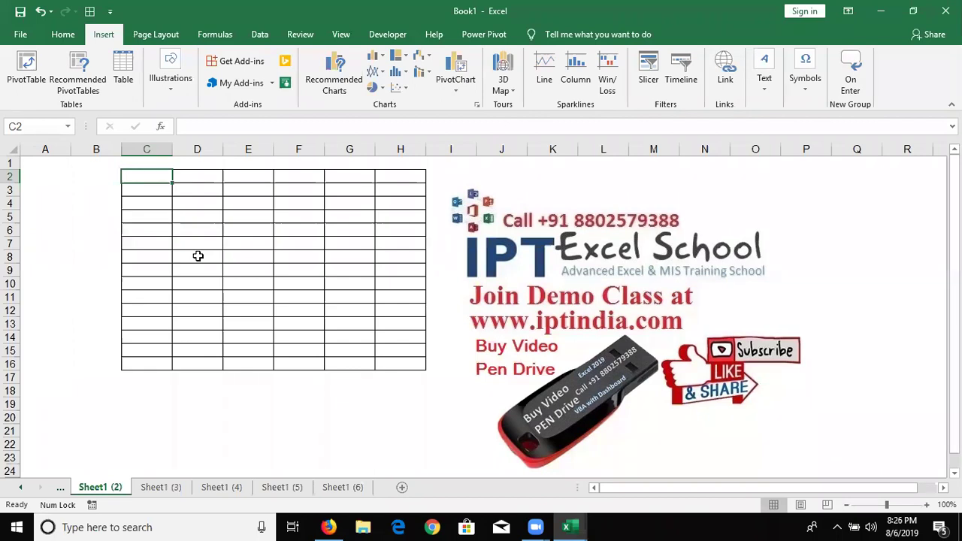
pyautogui.press('Down')
pyautogui.press('Down')
pyautogui.press('Down')
pyautogui.press('Down')
pyautogui.press('Down')
pyautogui.press('Down')
pyautogui.press('Down')
pyautogui.press('Down')
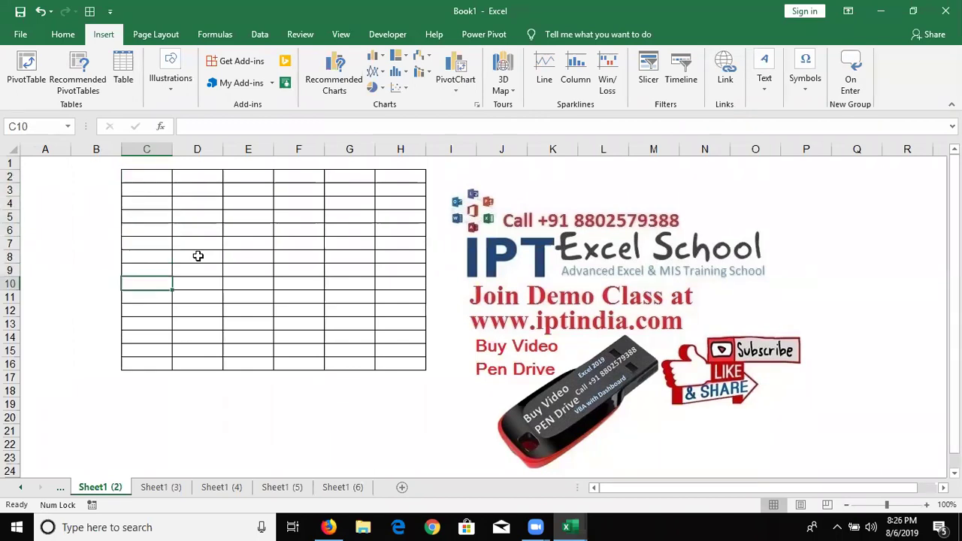
pyautogui.press('Right')
pyautogui.press('Right')
pyautogui.press('Right')
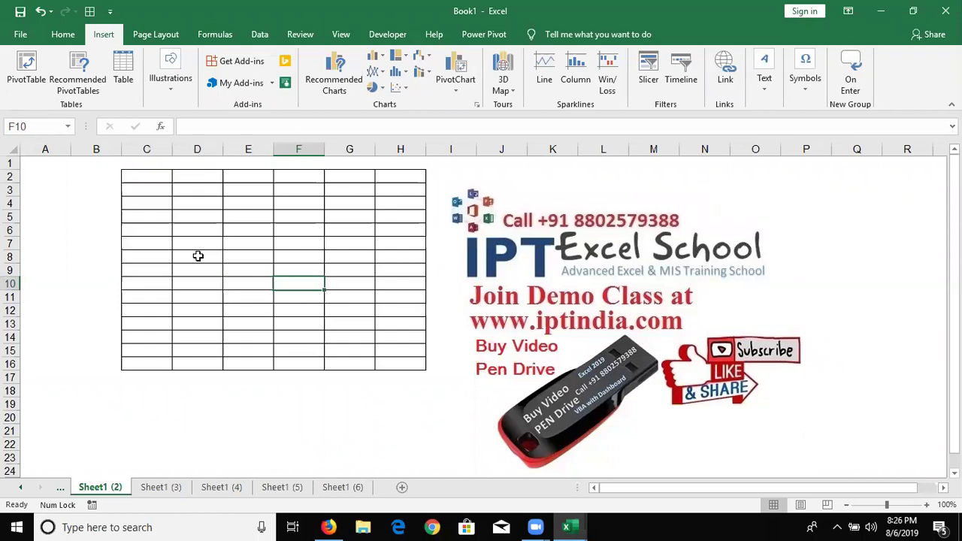
pyautogui.click(227, 389)
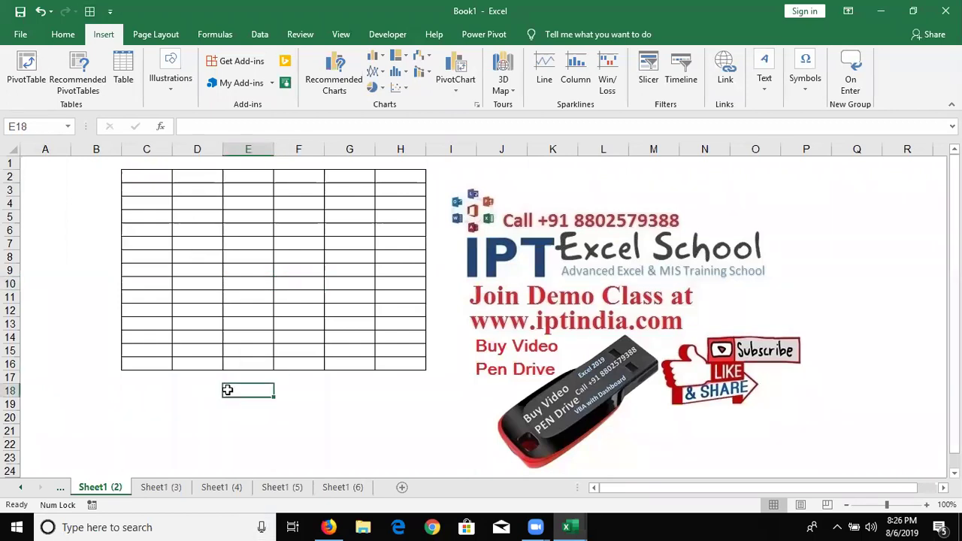
pyautogui.scroll(-3, 227, 389)
pyautogui.scroll(-2, 227, 389)
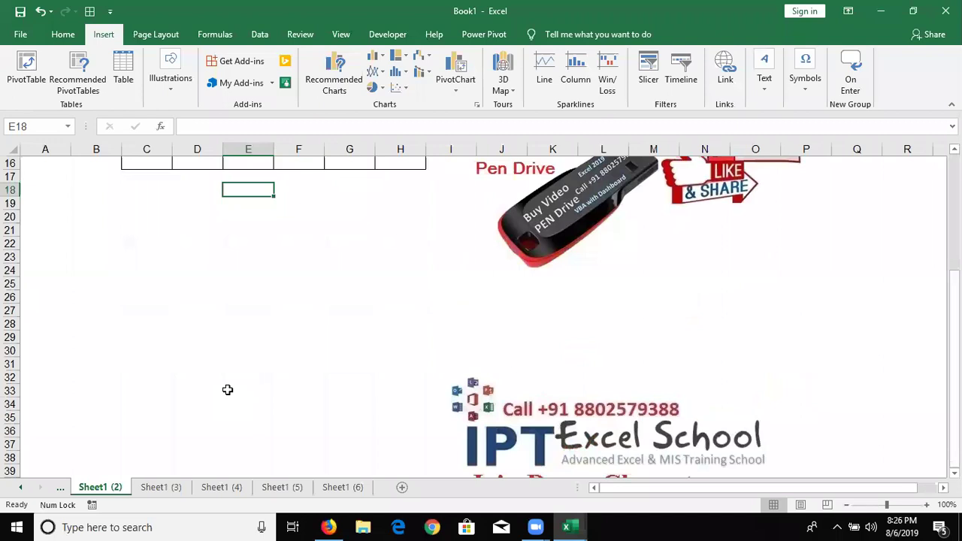
pyautogui.press('Right')
pyautogui.press('Right')
pyautogui.press('Up')
pyautogui.press('Down')
pyautogui.press('Left')
pyautogui.press('Left')
pyautogui.press('Up')
pyautogui.press('Down')
pyautogui.press('Right')
pyautogui.press('Up')
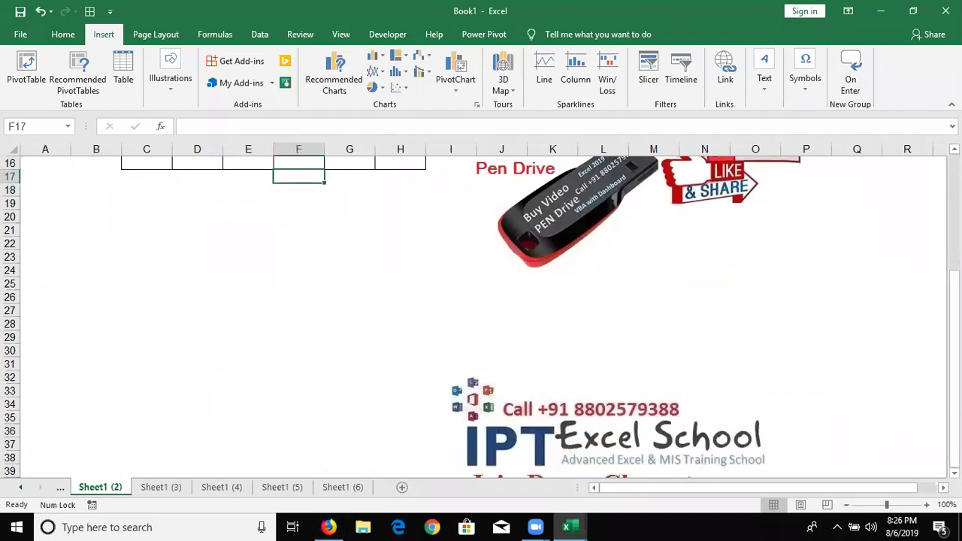
pyautogui.scroll(5, 481, 315)
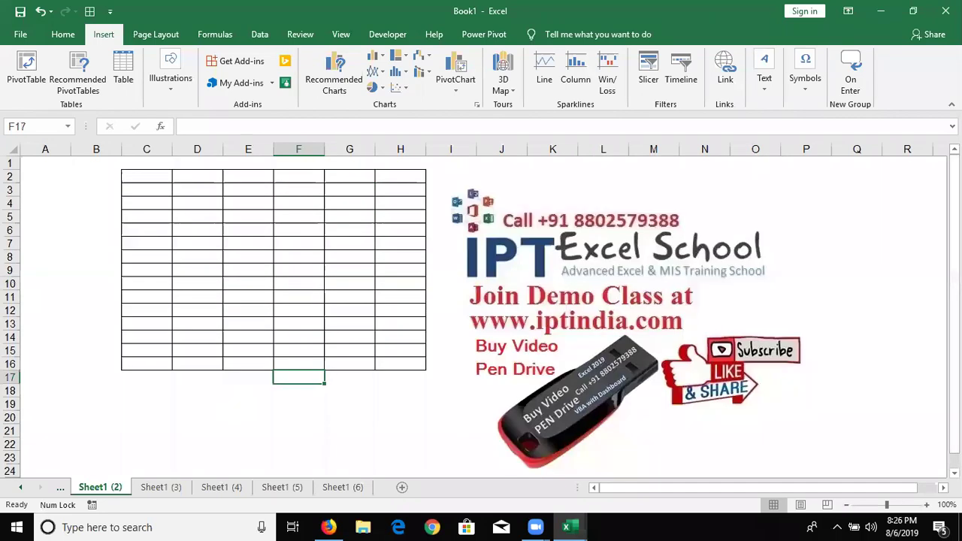
# Step: Turn on Scroll Lock, scroll the sheet down and up, and bring up Firefox's keyboard images
pyautogui.press('Scroll_Lock')
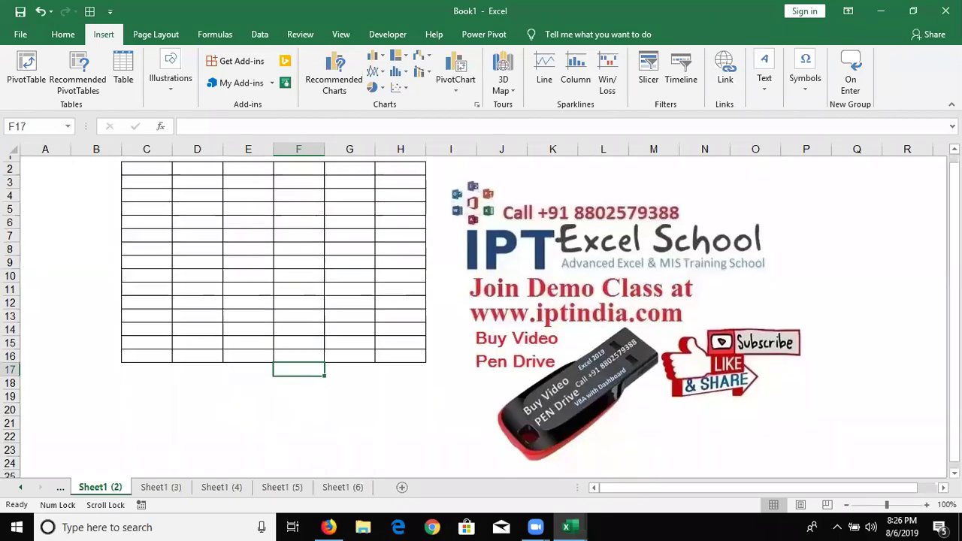
pyautogui.press('Down')
pyautogui.press('Down')
pyautogui.press('Down')
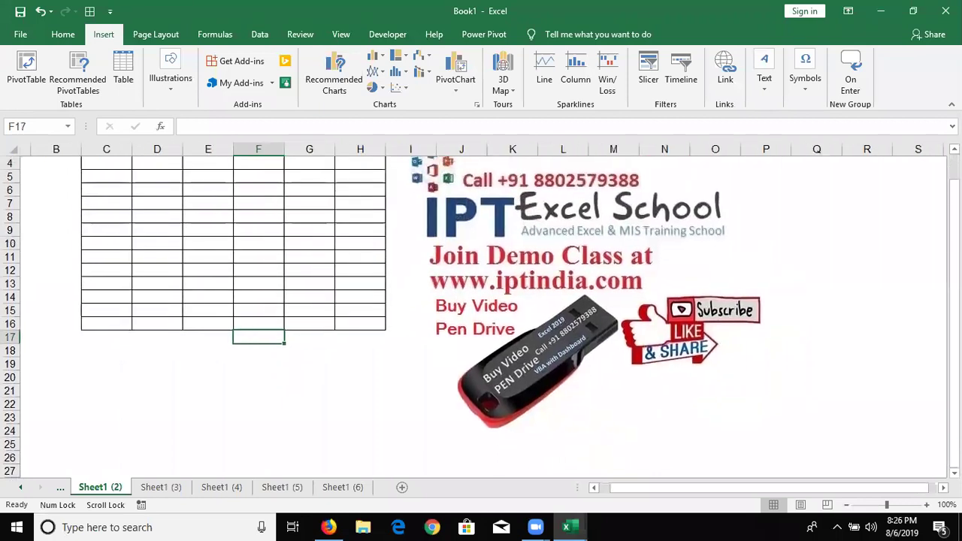
pyautogui.press('Up')
pyautogui.press('Up')
pyautogui.press('Up')
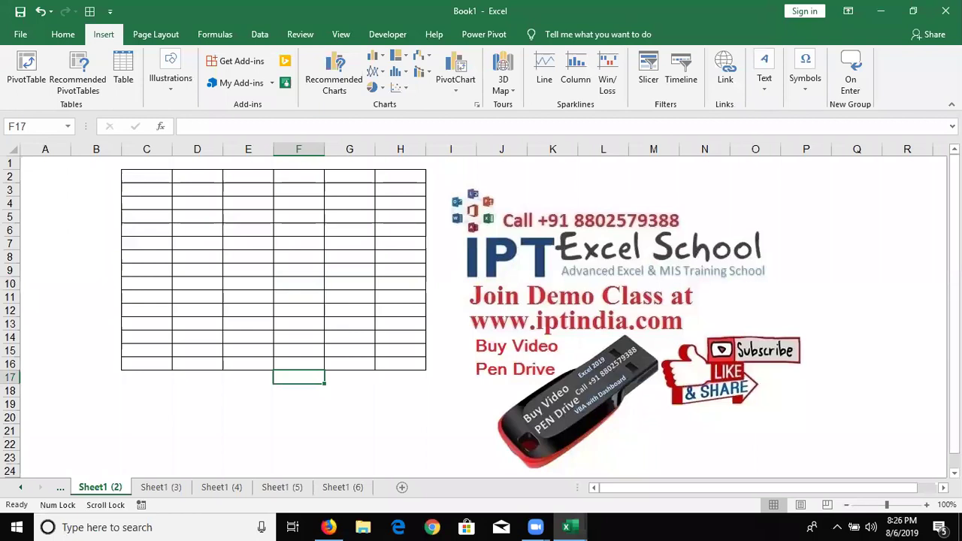
pyautogui.click(330, 526)
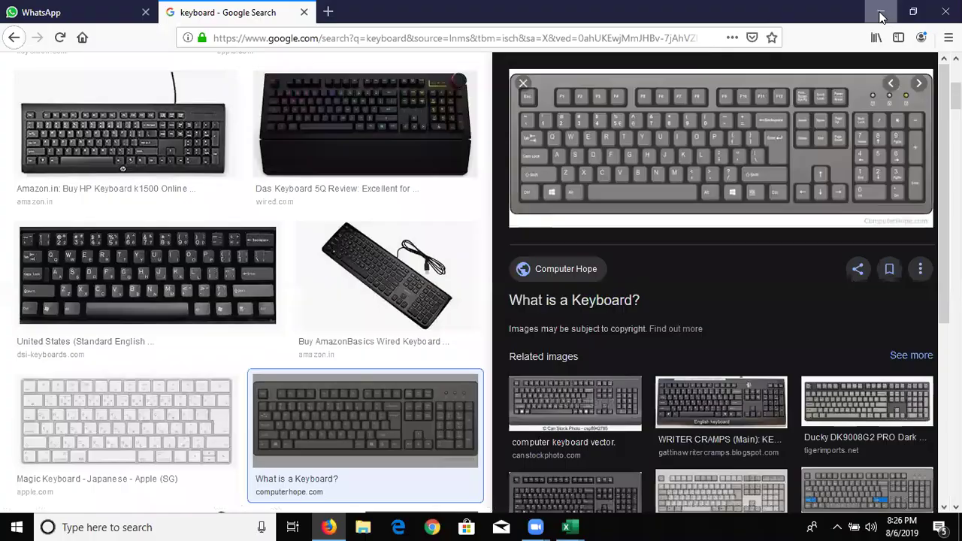
# Step: Minimize the Firefox window showing the 'keyboard' image results to get back to Excel
pyautogui.click(881, 17)
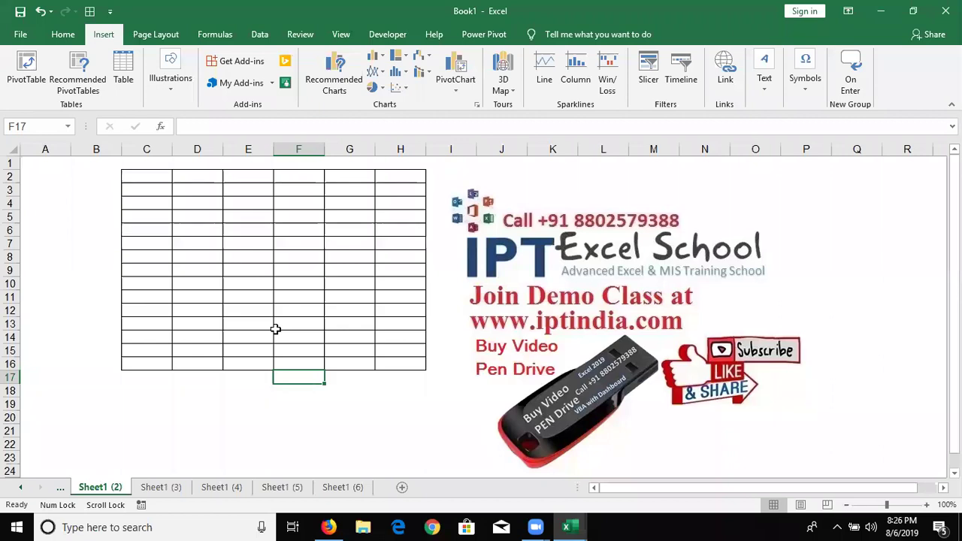
# Step: Move the active cell around the table with the arrow keys while Scroll Lock is on, ending at C2
pyautogui.press('Down')
pyautogui.press('Down')
pyautogui.press('Down')
pyautogui.press('Down')
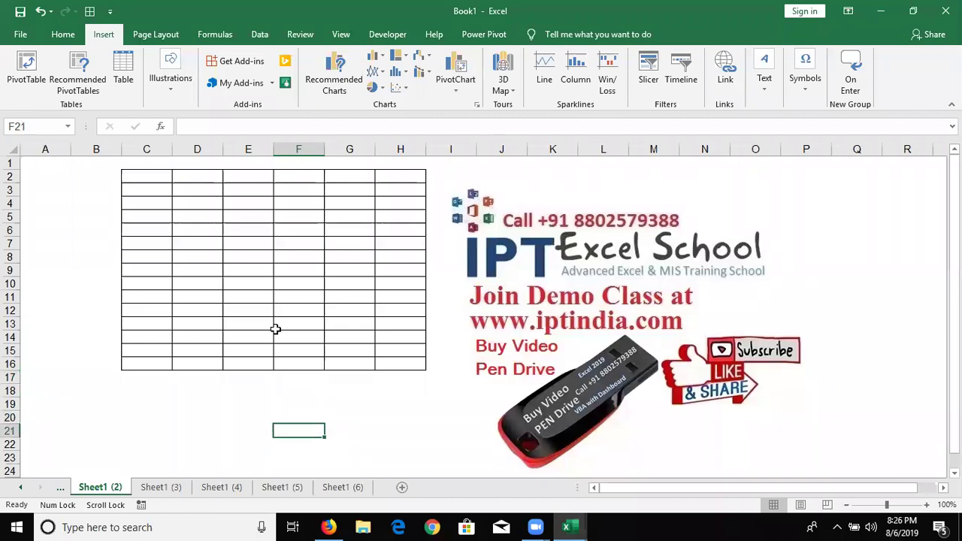
pyautogui.press('Right')
pyautogui.press('Right')
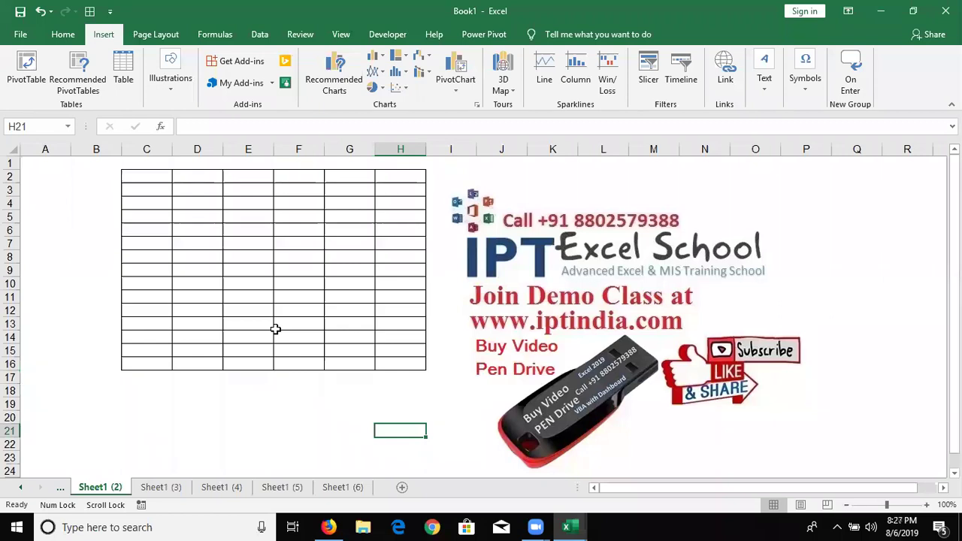
pyautogui.press('Up')
pyautogui.press('Up')
pyautogui.press('Up')
pyautogui.press('Up')
pyautogui.press('Up')
pyautogui.press('Up')
pyautogui.press('Up')
pyautogui.press('Up')
pyautogui.press('Up')
pyautogui.press('Up')
pyautogui.press('Up')
pyautogui.press('Up')
pyautogui.press('ctrl')
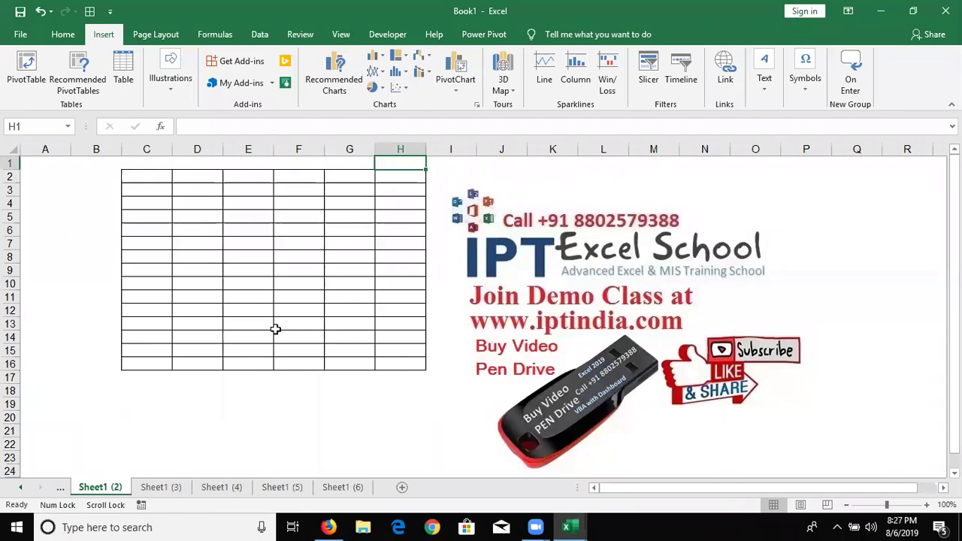
pyautogui.press('Down')
pyautogui.press('Down')
pyautogui.press('Down')
pyautogui.press('Down')
pyautogui.press('Down')
pyautogui.press('Down')
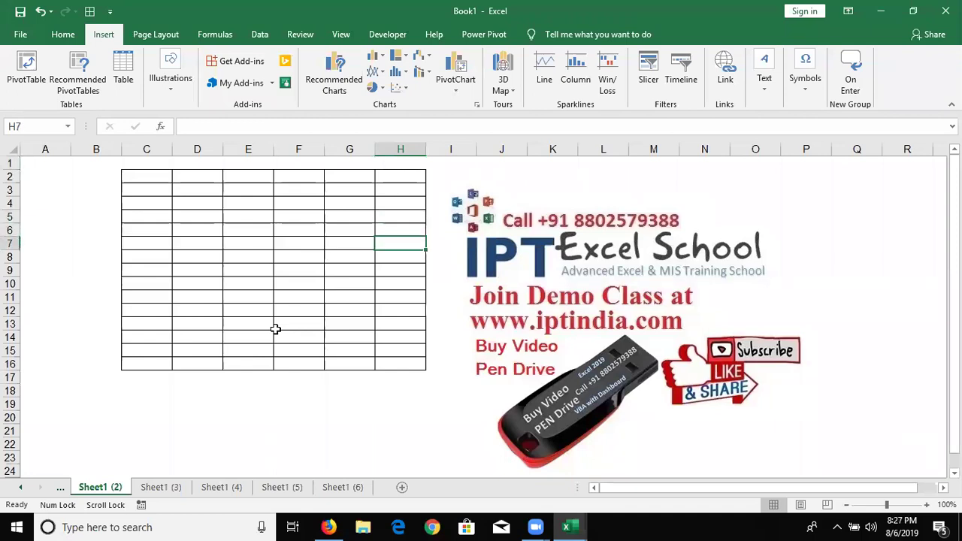
pyautogui.press('Up')
pyautogui.press('Up')
pyautogui.press('Up')
pyautogui.press('Up')
pyautogui.press('Up')
pyautogui.press('Down')
pyautogui.press('Down')
pyautogui.press('Down')
pyautogui.press('Down')
pyautogui.press('Up')
pyautogui.press('Up')
pyautogui.press('Up')
pyautogui.press('Up')
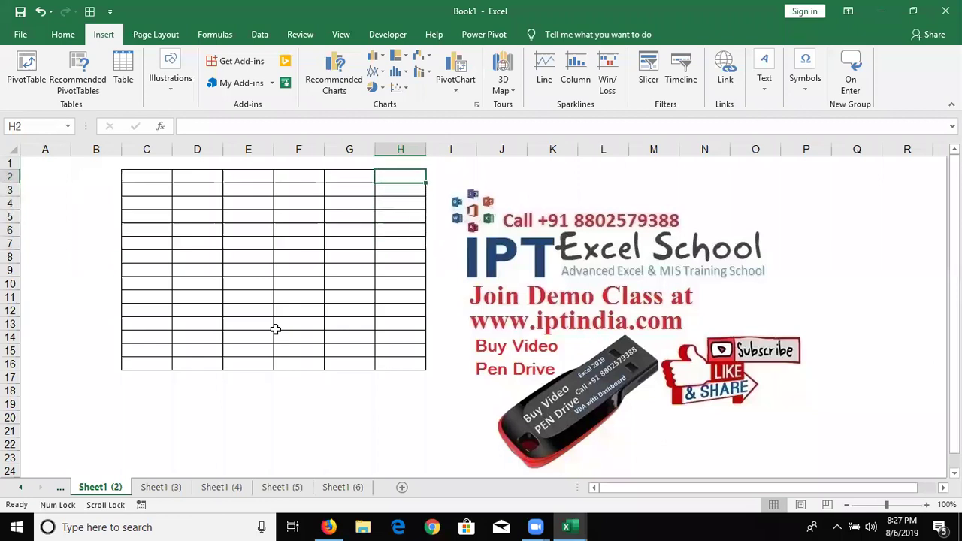
pyautogui.press('Right')
pyautogui.press('Right')
pyautogui.press('Right')
pyautogui.press('Right')
pyautogui.press('Right')
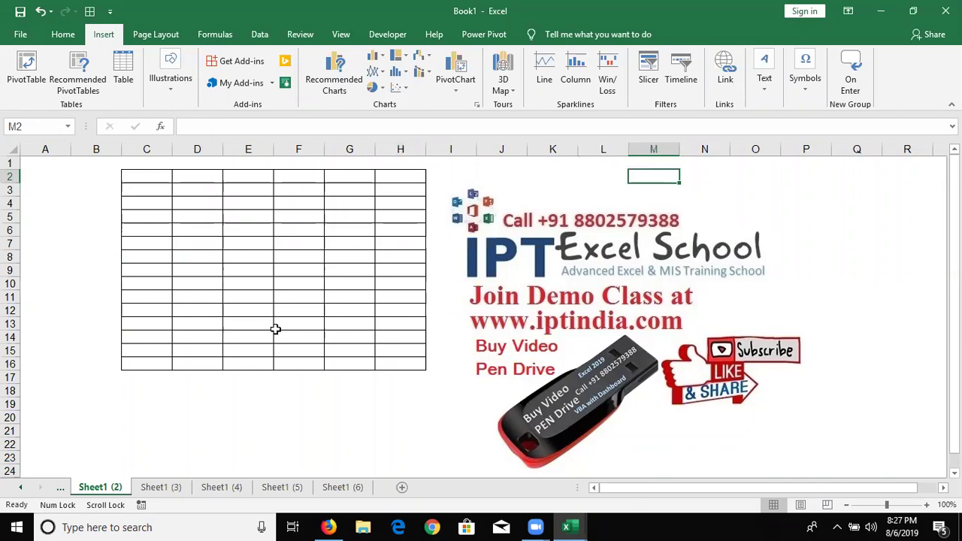
pyautogui.press('Left')
pyautogui.press('Left')
pyautogui.press('Left')
pyautogui.press('Left')
pyautogui.press('Left')
pyautogui.press('Left')
pyautogui.press('Left')
pyautogui.press('Left')
pyautogui.press('Left')
pyautogui.press('Left')
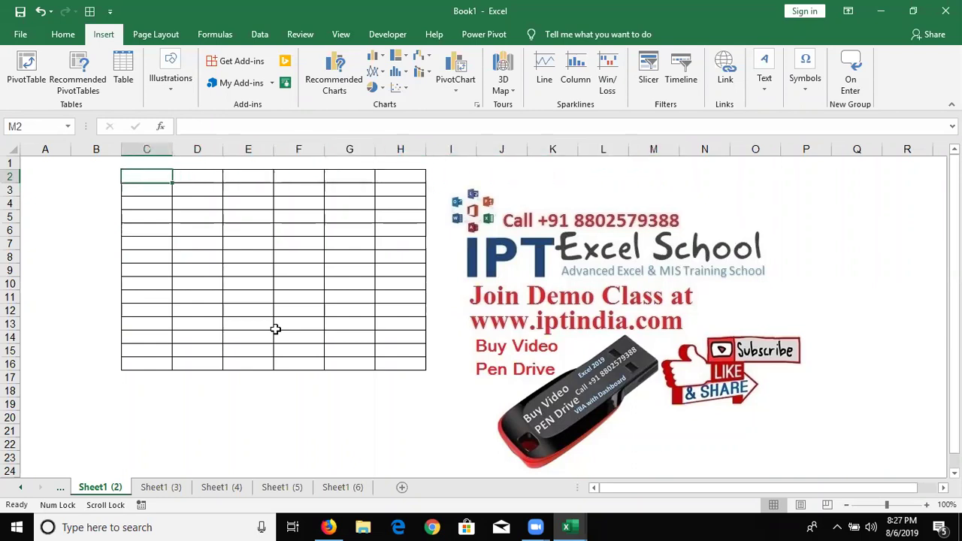
pyautogui.press('Left')
pyautogui.press('Right')
pyautogui.press('Right')
pyautogui.press('Right')
pyautogui.press('Right')
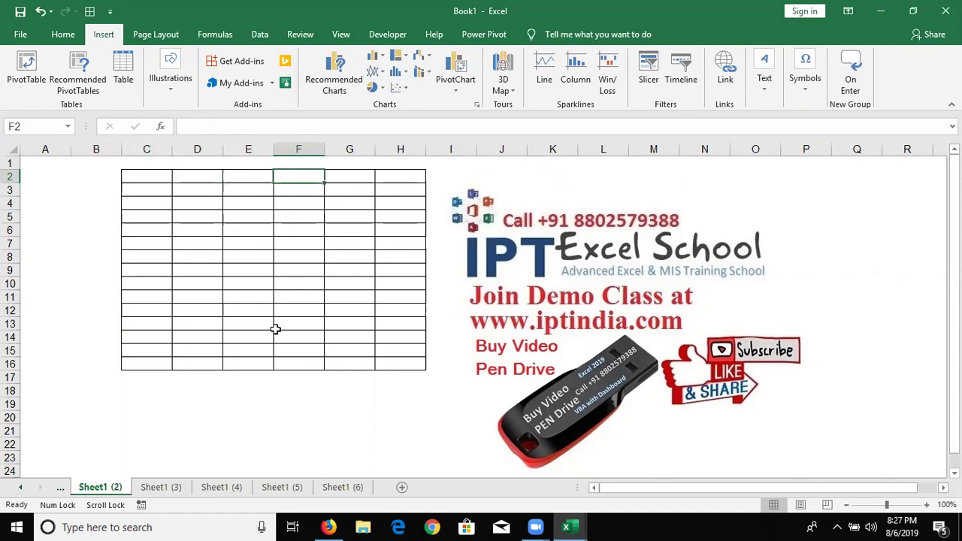
pyautogui.press('Right')
pyautogui.press('Right')
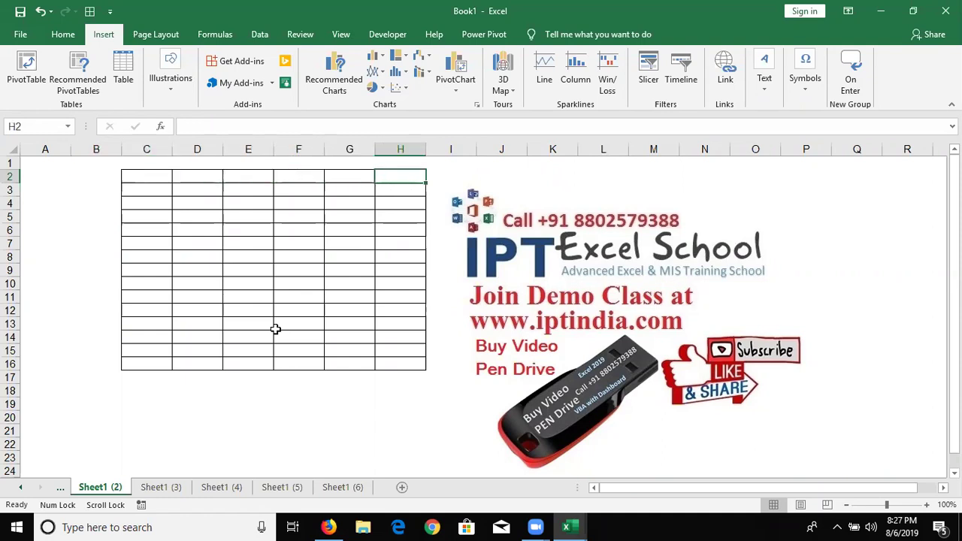
pyautogui.press('Left')
pyautogui.press('Left')
pyautogui.press('Left')
pyautogui.press('Left')
pyautogui.press('Left')
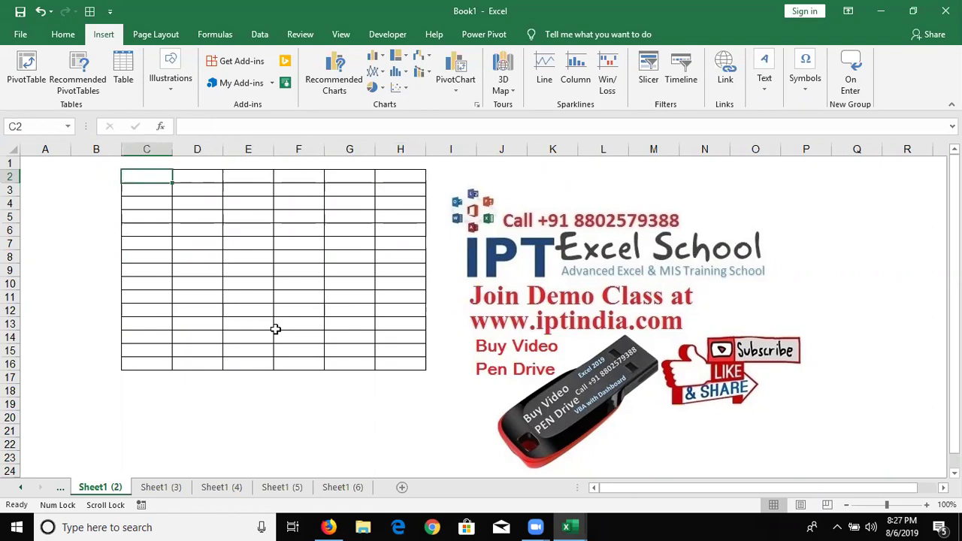
# Step: Turn Scroll Lock off and jump the active cell to A2 with Home
pyautogui.press('Scroll_Lock')
pyautogui.press('Right')
pyautogui.press('Right')
pyautogui.press('Left')
pyautogui.press('Home')
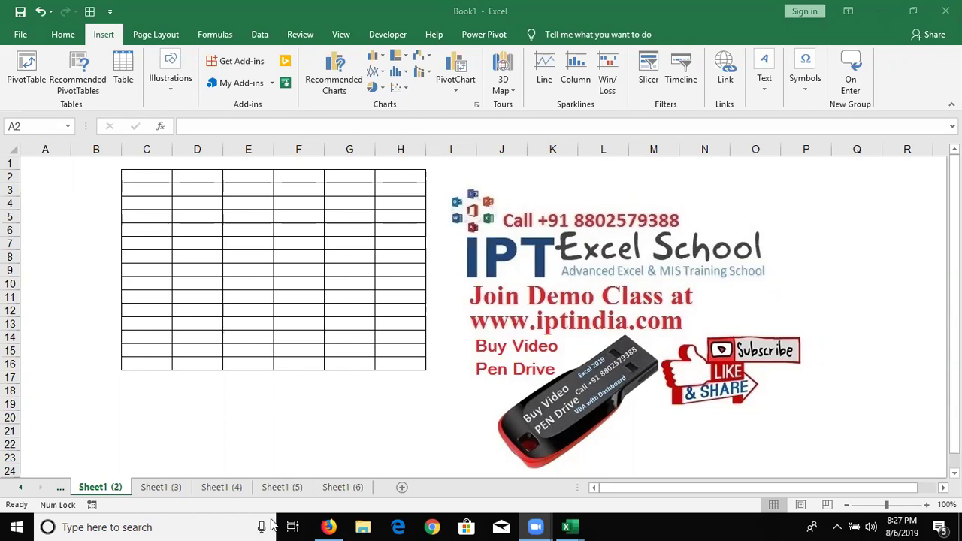
# Step: Select cell B2 and open the File view's New page listing workbook templates
pyautogui.click(83, 178)
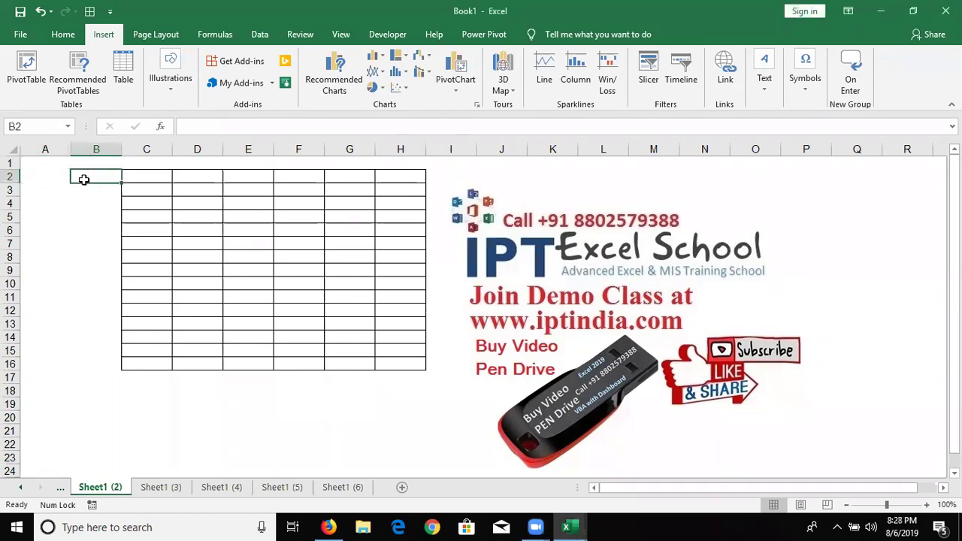
pyautogui.click(63, 35)
pyautogui.click(15, 36)
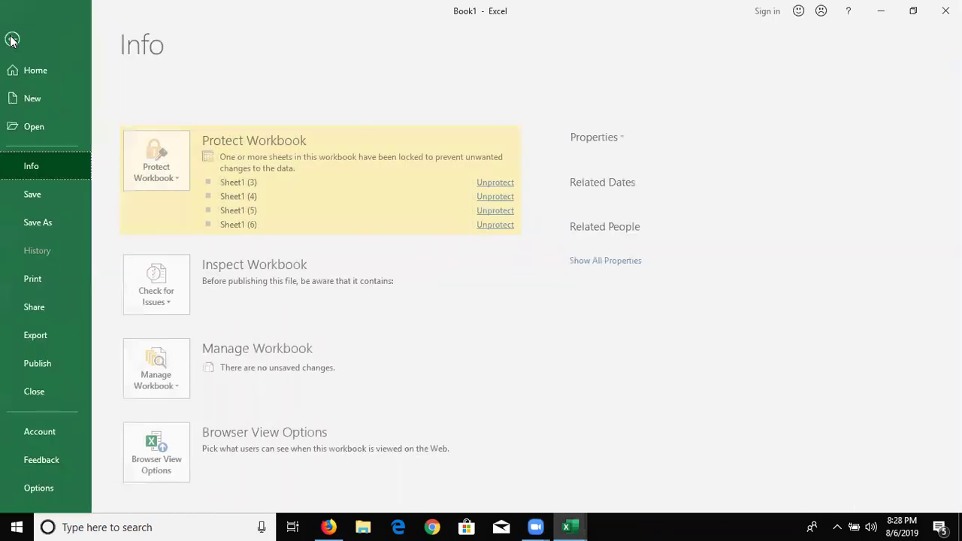
pyautogui.click(41, 92)
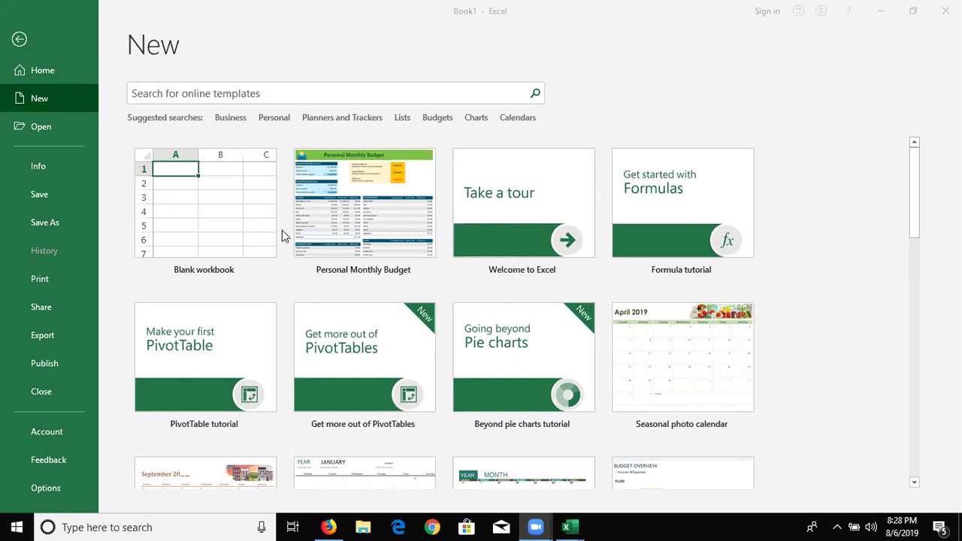
pyautogui.scroll(-3, 470, 239)
pyautogui.scroll(3, 469, 240)
pyautogui.scroll(-1, 481, 316)
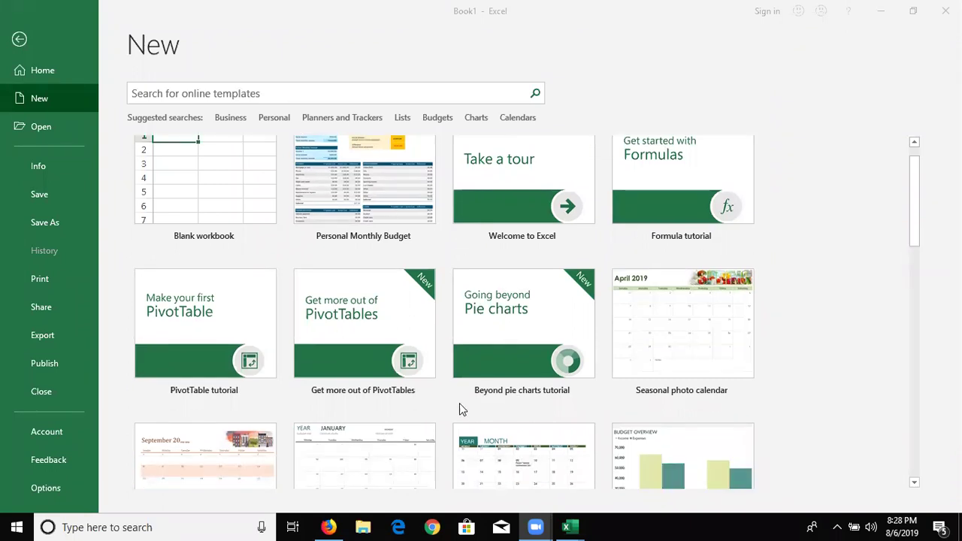
pyautogui.scroll(-1, 446, 389)
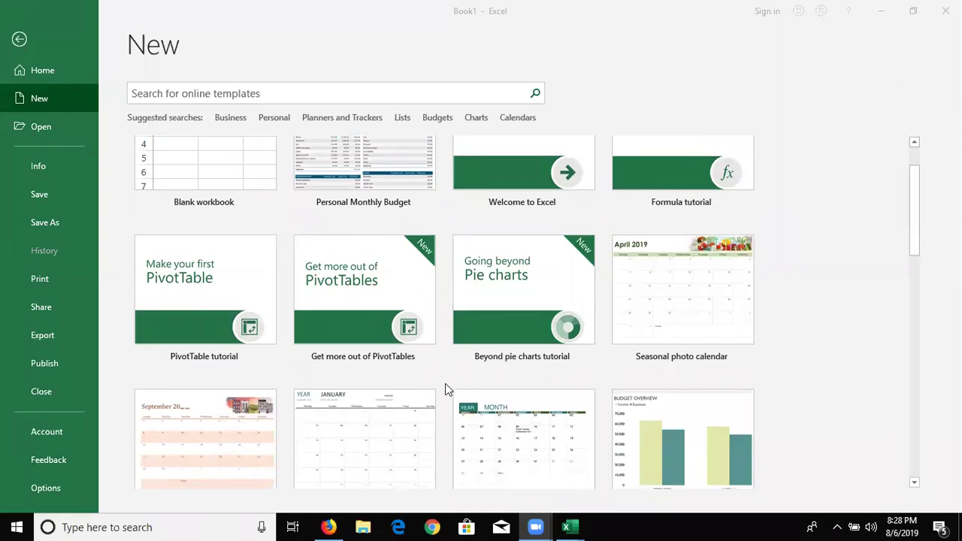
pyautogui.scroll(1, 501, 312)
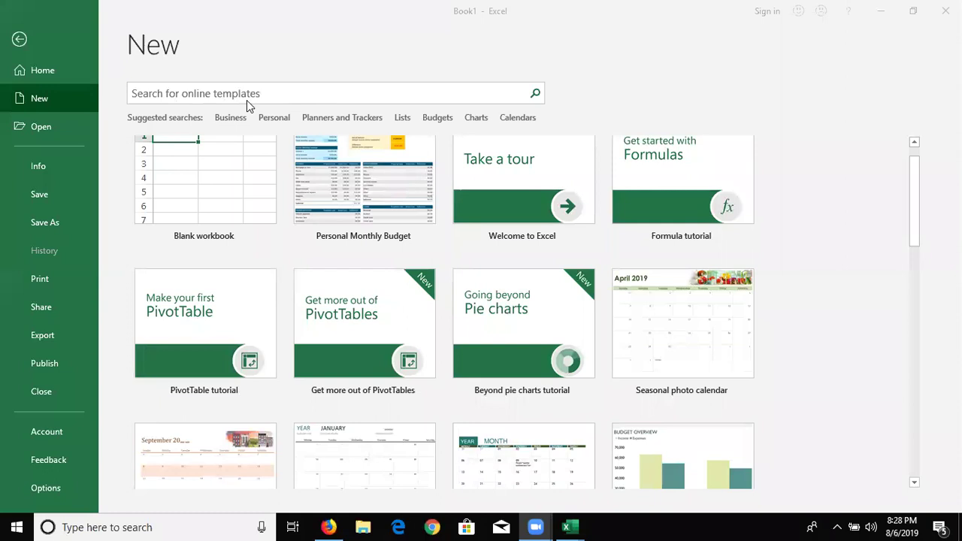
pyautogui.scroll(-1, 728, 334)
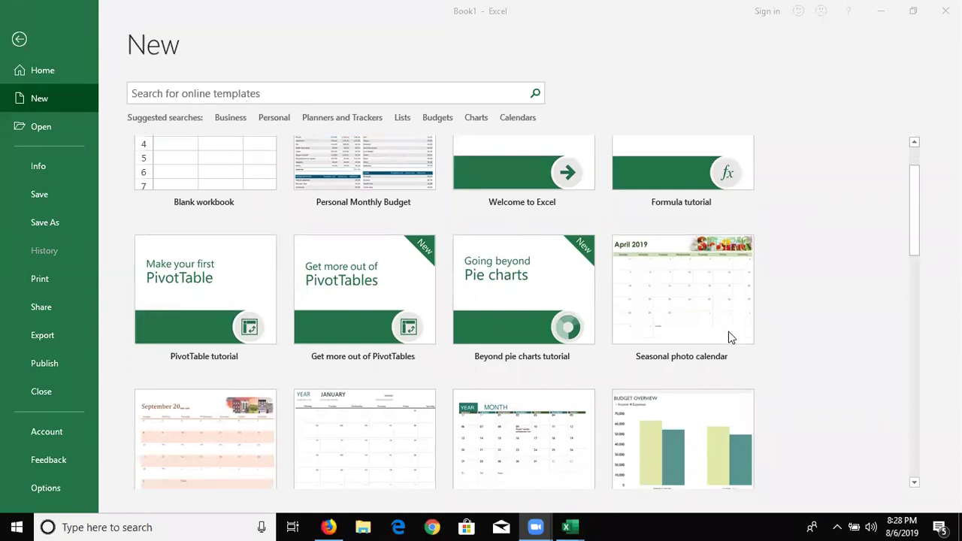
pyautogui.scroll(-2, 728, 335)
pyautogui.scroll(-1, 728, 335)
pyautogui.scroll(-2, 728, 335)
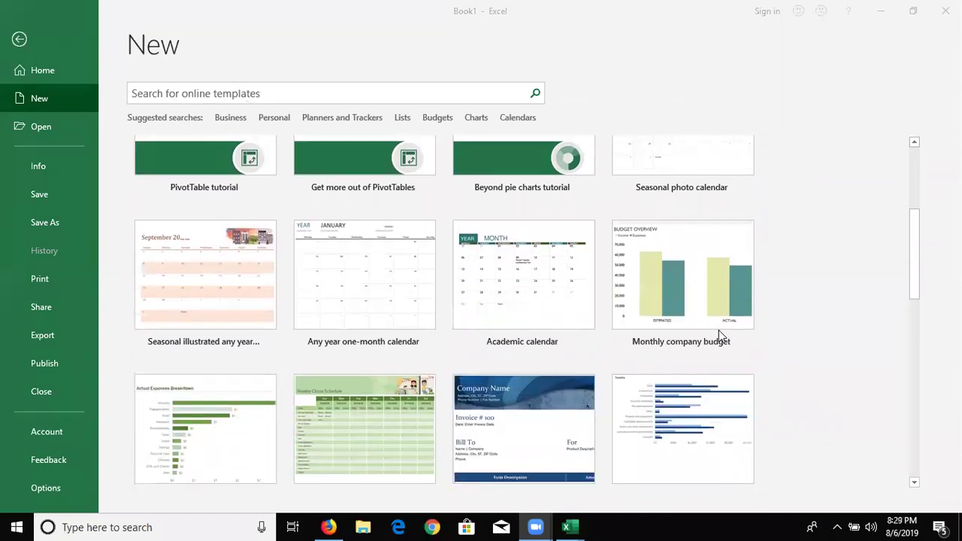
pyautogui.scroll(-1, 716, 330)
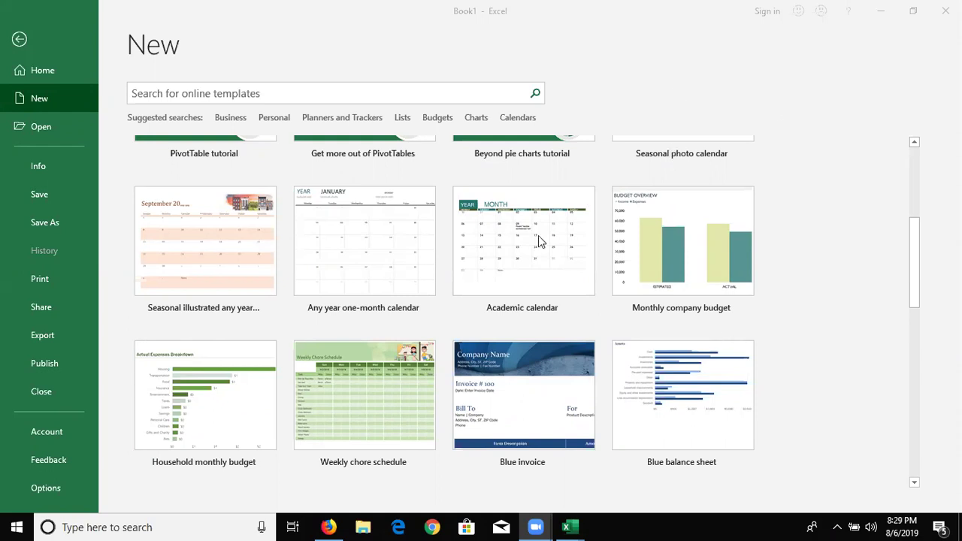
pyautogui.scroll(-2, 526, 255)
pyautogui.scroll(-1, 516, 278)
pyautogui.scroll(-2, 511, 294)
pyautogui.scroll(-2, 511, 295)
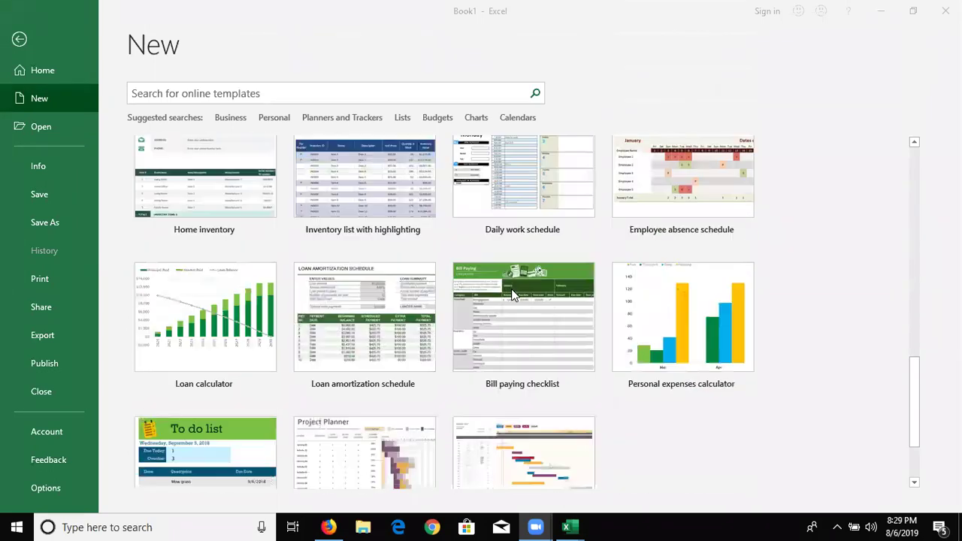
pyautogui.scroll(-1, 510, 295)
pyautogui.scroll(1, 507, 294)
pyautogui.scroll(2, 505, 293)
pyautogui.scroll(2, 507, 293)
pyautogui.scroll(3, 492, 291)
pyautogui.scroll(1, 490, 293)
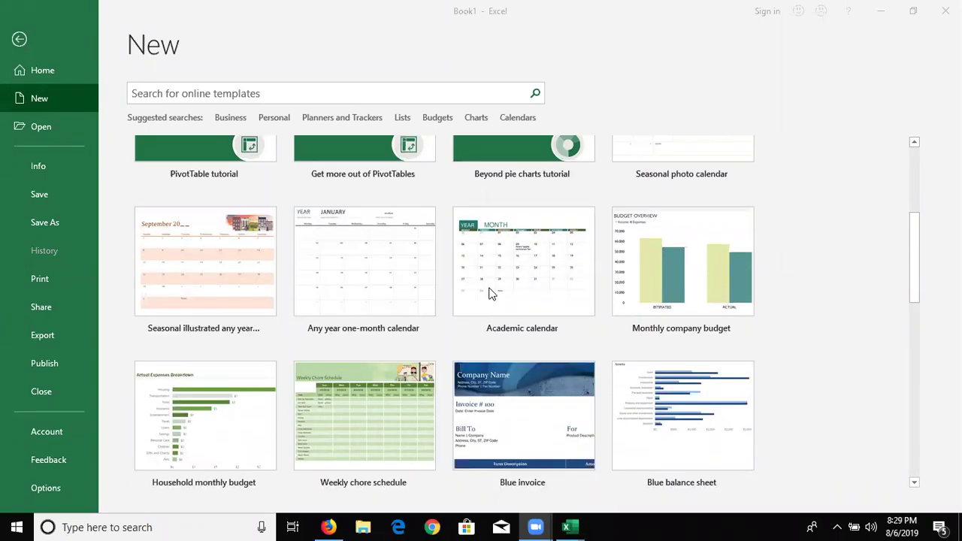
pyautogui.scroll(1, 490, 293)
pyautogui.scroll(-1, 490, 293)
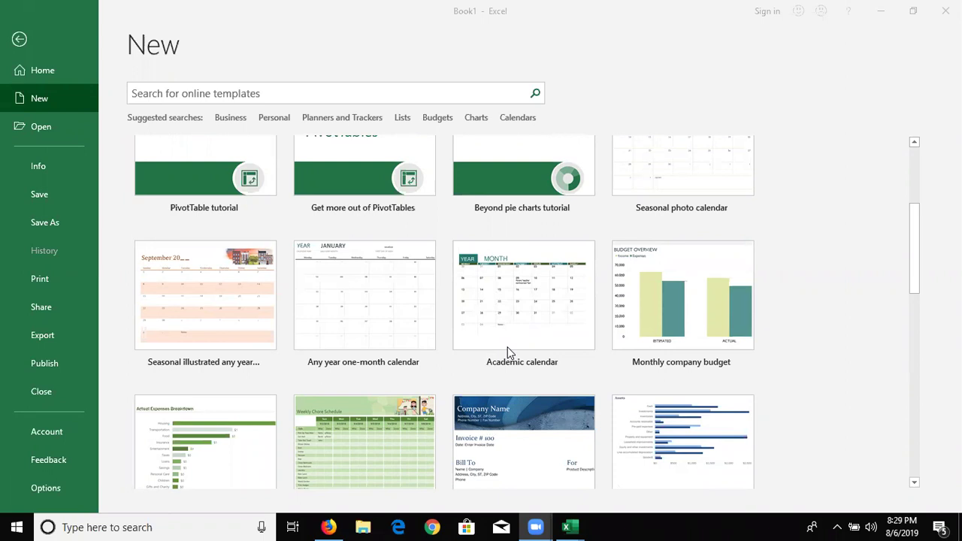
pyautogui.scroll(-3, 507, 351)
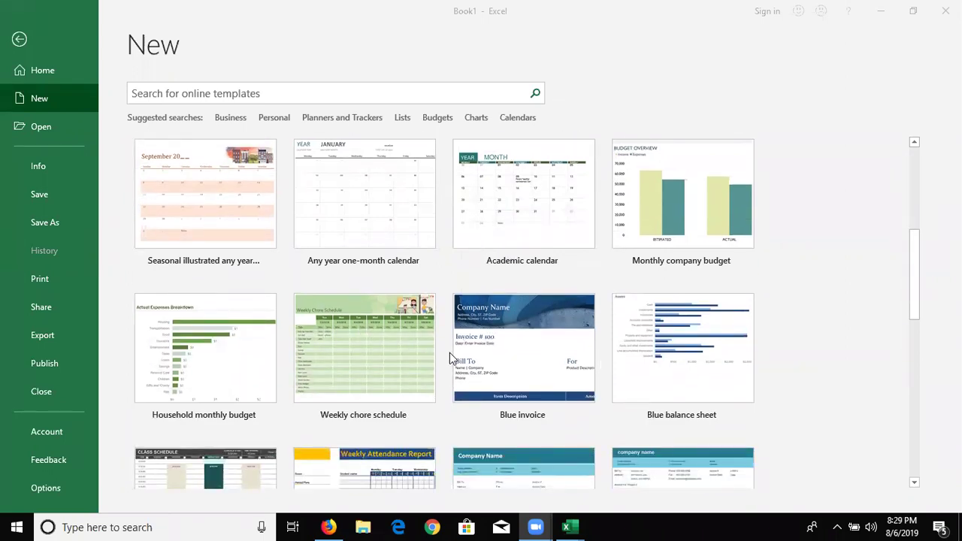
pyautogui.scroll(-5, 449, 352)
pyautogui.scroll(-1, 450, 352)
pyautogui.scroll(-2, 450, 352)
pyautogui.scroll(-3, 450, 353)
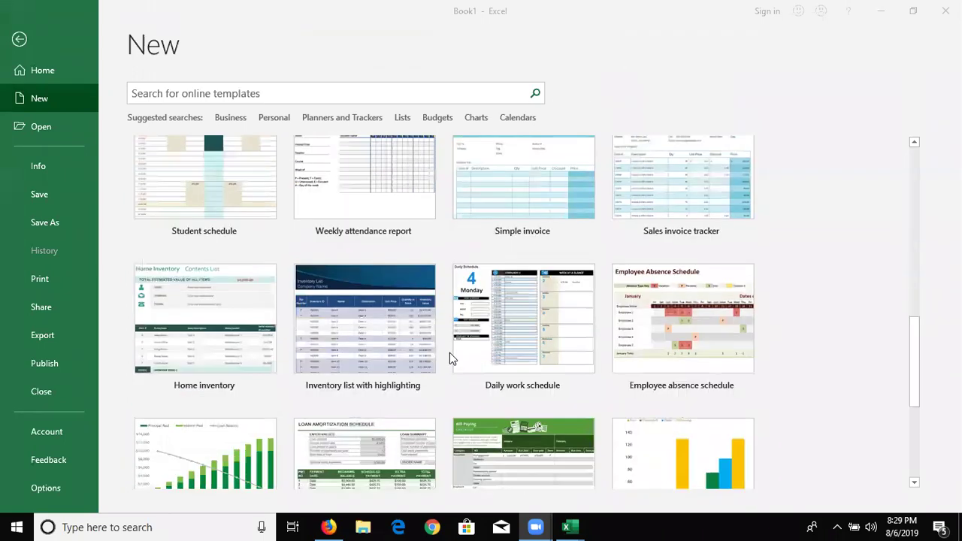
pyautogui.scroll(-2, 450, 352)
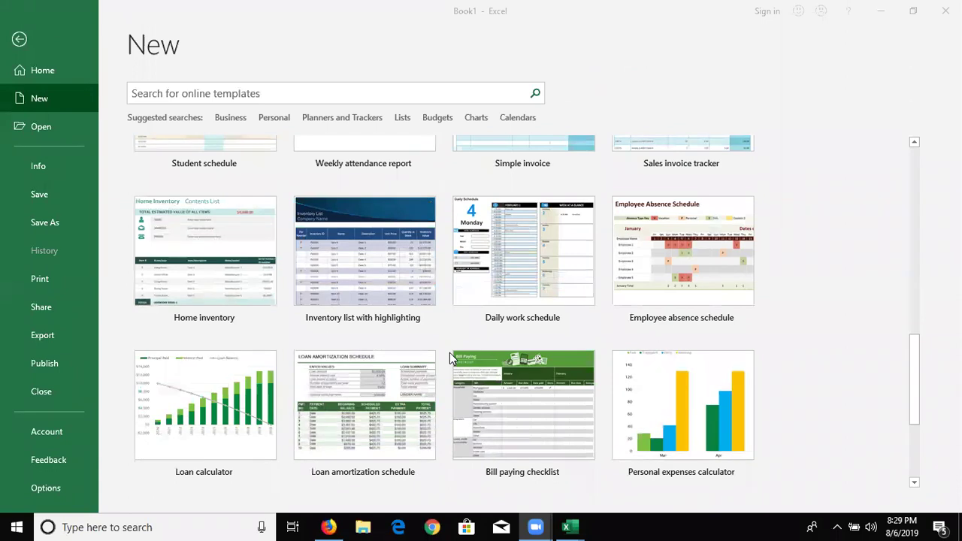
pyautogui.scroll(-4, 591, 328)
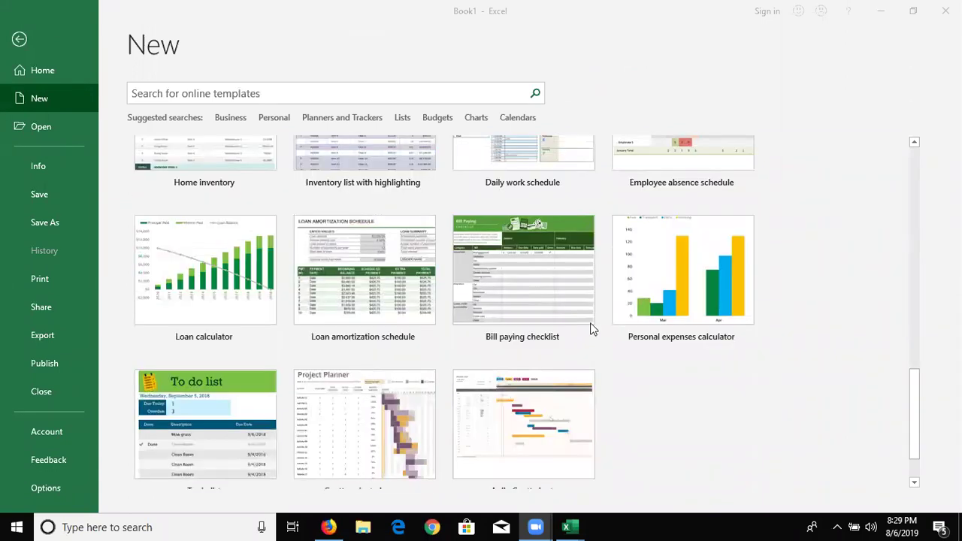
pyautogui.scroll(-2, 591, 329)
pyautogui.scroll(4, 538, 328)
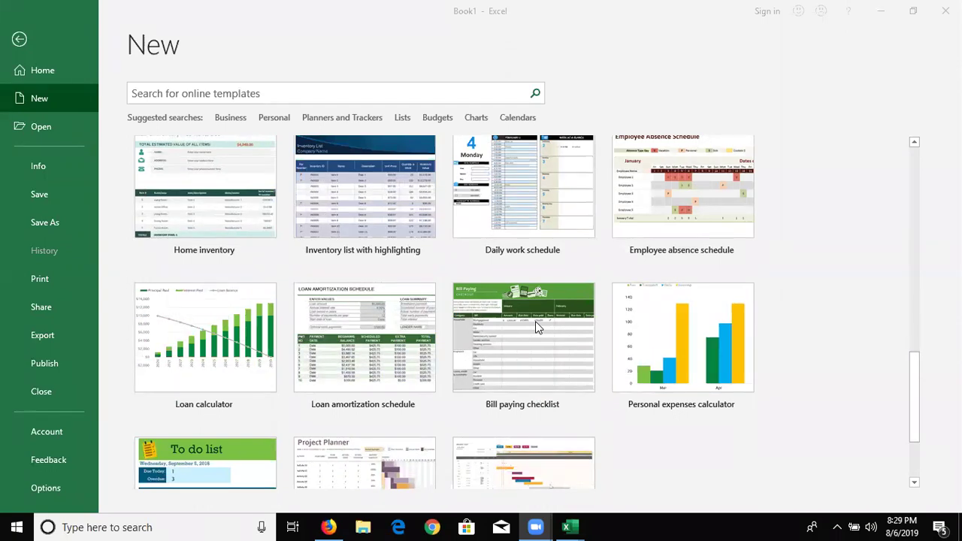
pyautogui.scroll(15, 536, 326)
pyautogui.scroll(6, 537, 327)
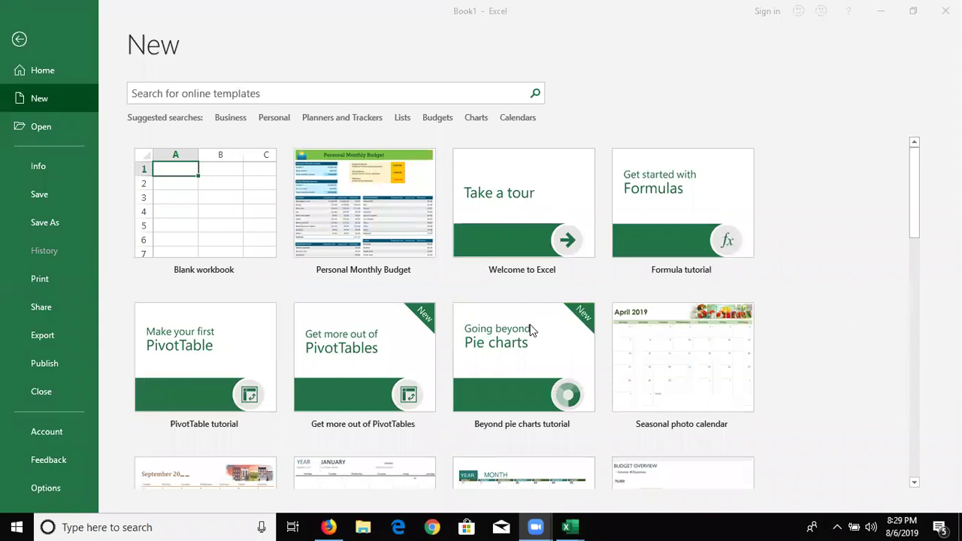
pyautogui.scroll(-3, 535, 327)
pyautogui.scroll(-3, 531, 331)
pyautogui.scroll(3, 530, 331)
# Step: Search online templates for 'work' and scroll through the results, such as Daily work schedule
pyautogui.click(281, 99)
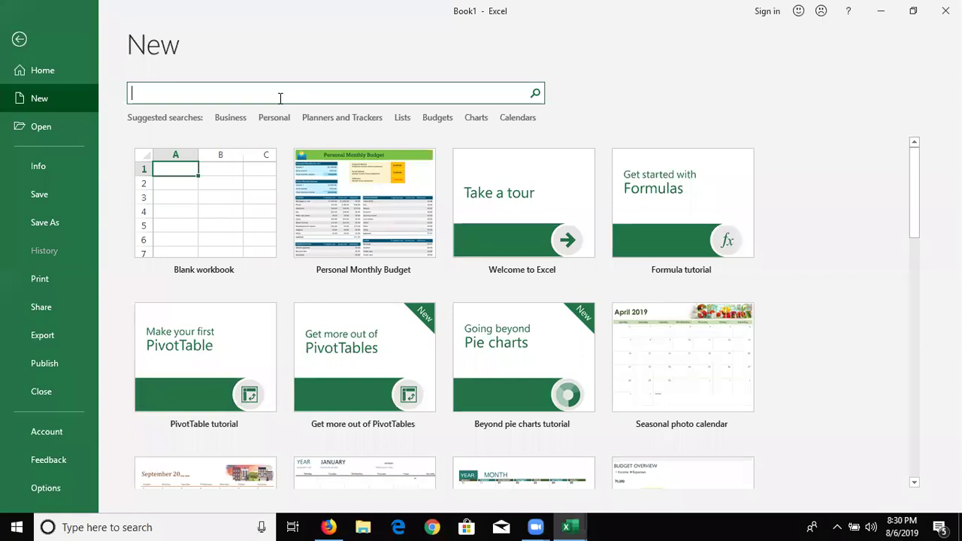
pyautogui.write('work')
pyautogui.press('Return')
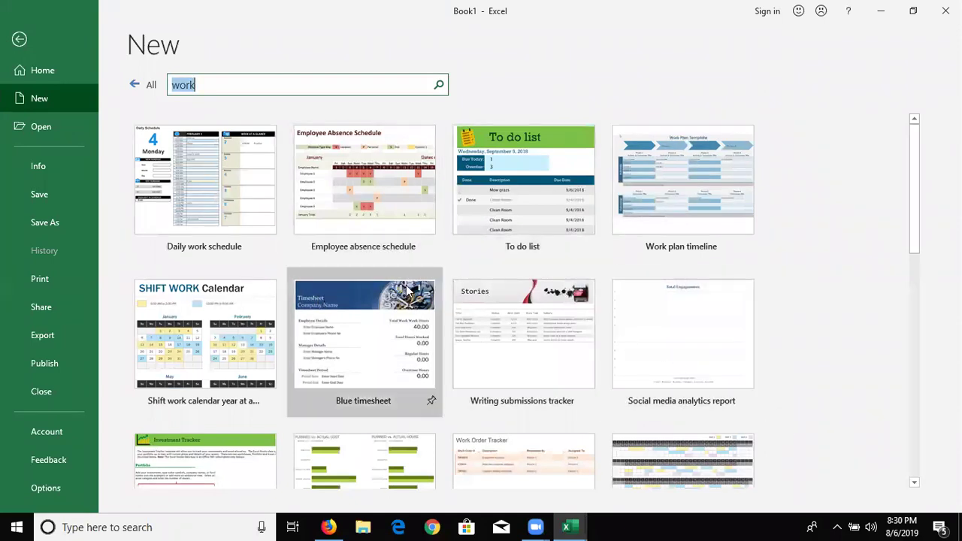
pyautogui.scroll(-5, 797, 423)
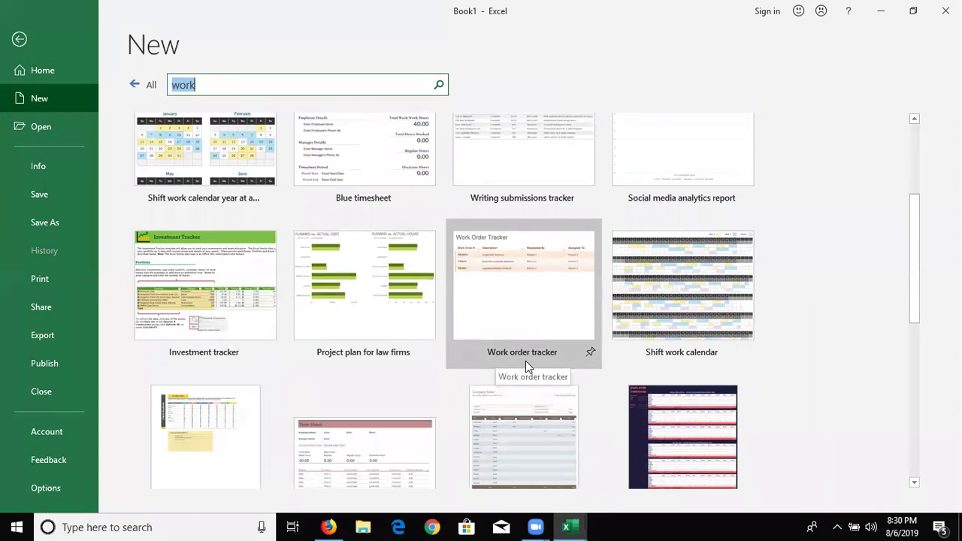
pyautogui.scroll(-2, 524, 361)
pyautogui.scroll(-2, 517, 361)
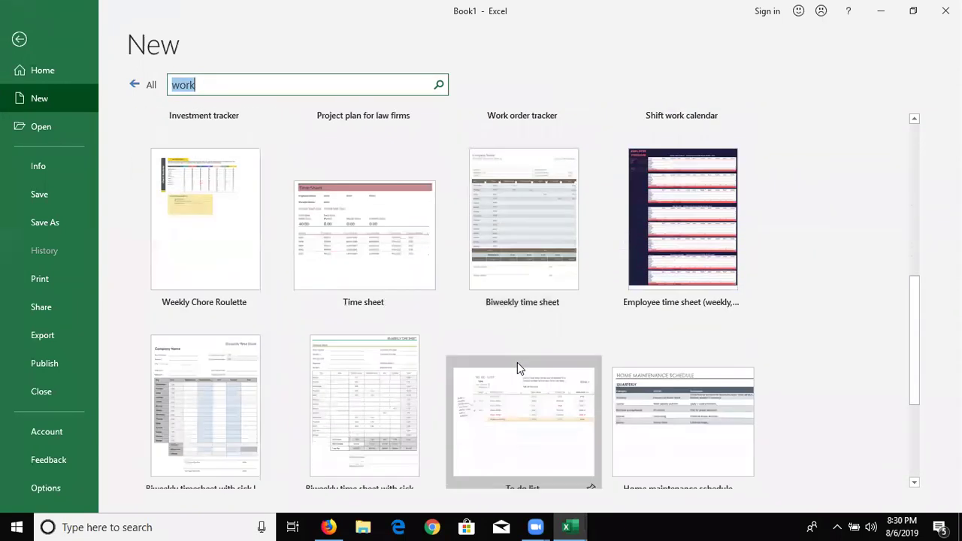
pyautogui.scroll(-2, 517, 363)
pyautogui.scroll(-2, 517, 362)
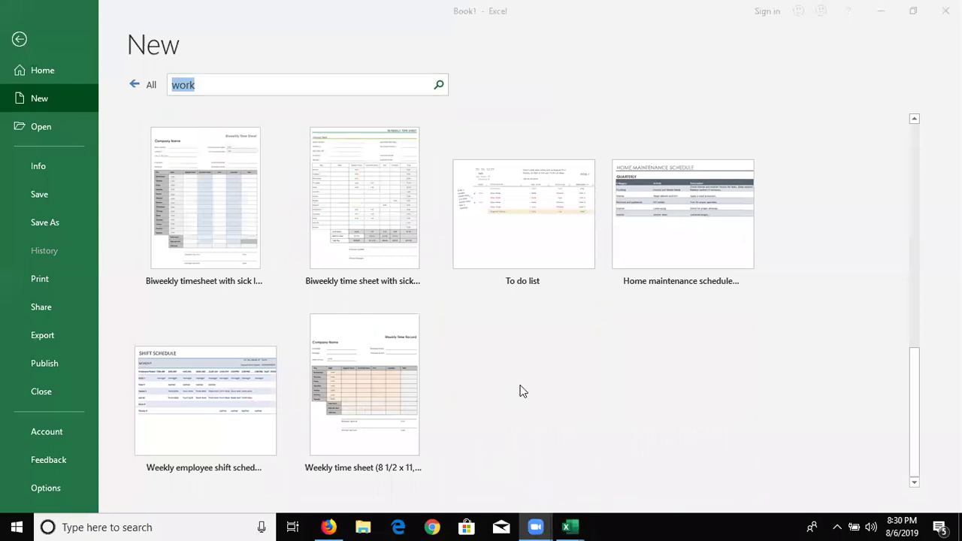
pyautogui.scroll(2, 520, 389)
pyautogui.scroll(1, 521, 389)
pyautogui.scroll(1, 527, 361)
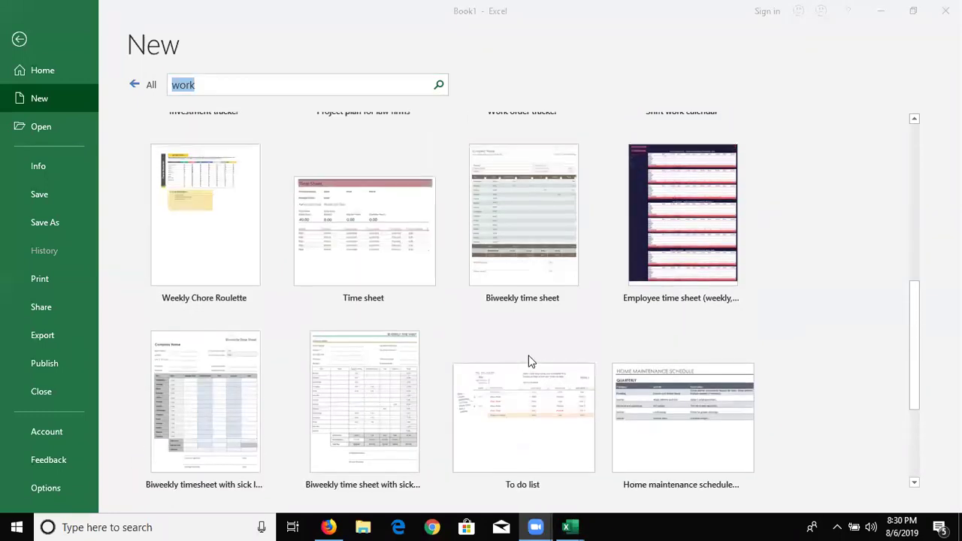
pyautogui.scroll(1, 528, 359)
pyautogui.scroll(1, 527, 359)
pyautogui.scroll(1, 457, 358)
pyautogui.scroll(2, 457, 358)
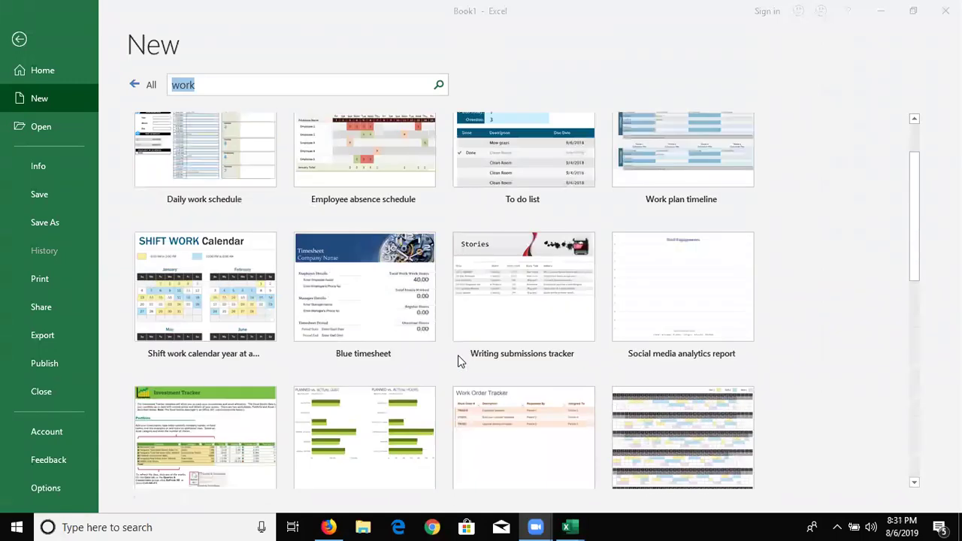
pyautogui.scroll(1, 456, 359)
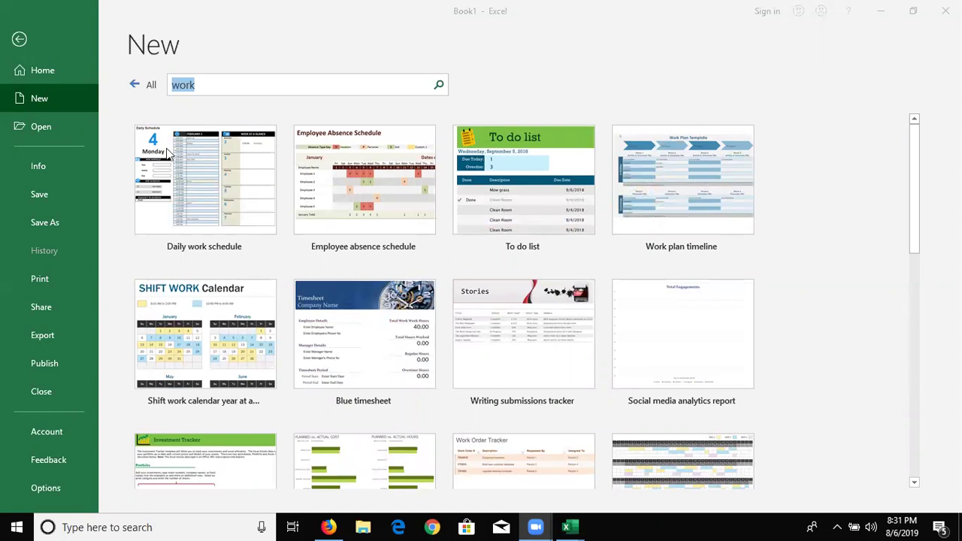
# Step: Replace the search term with 'bill', scroll the results, and preview Service invoice with tax calculations
pyautogui.click(202, 86)
pyautogui.moveTo(202, 87); pyautogui.dragTo(170, 86)
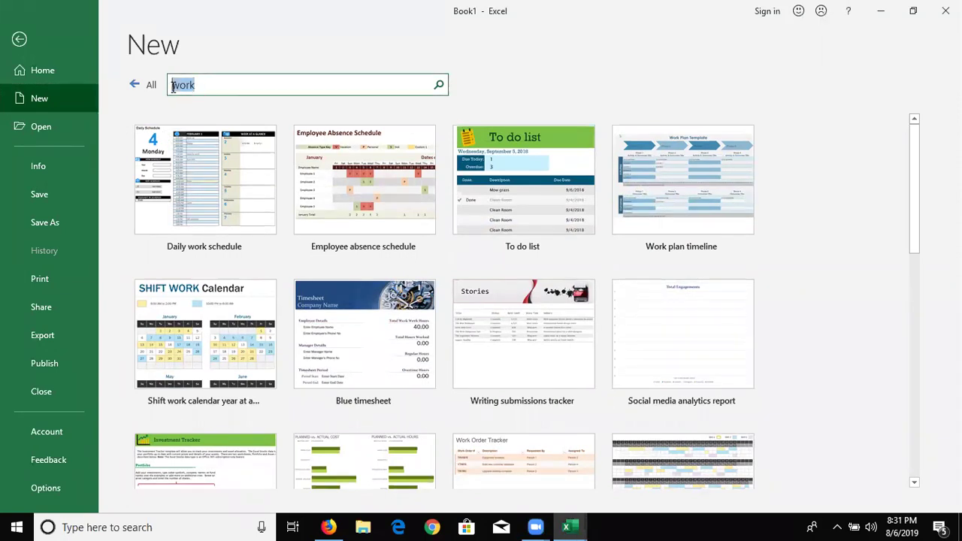
pyautogui.write('bill')
pyautogui.press('Return')
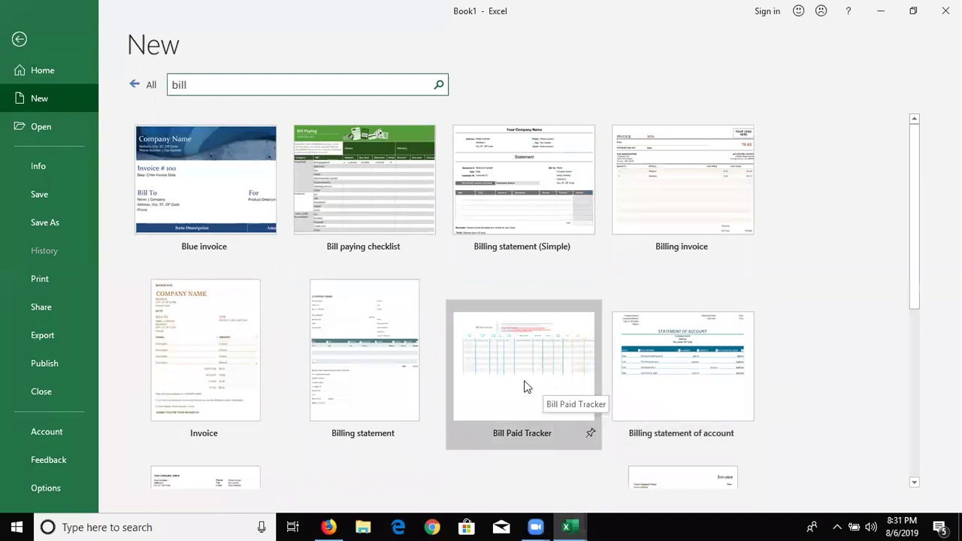
pyautogui.scroll(-1, 524, 385)
pyautogui.scroll(-1, 524, 385)
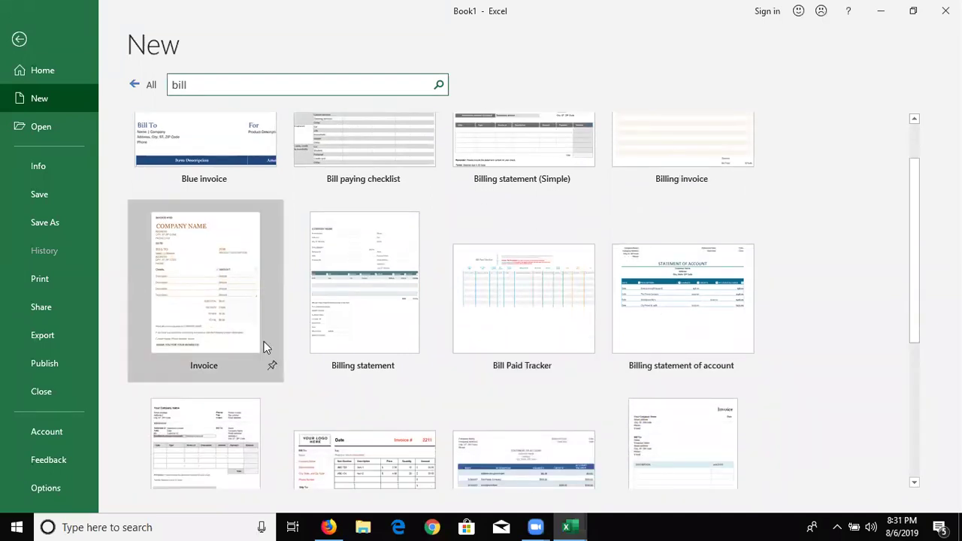
pyautogui.scroll(-3, 473, 382)
pyautogui.scroll(-2, 559, 391)
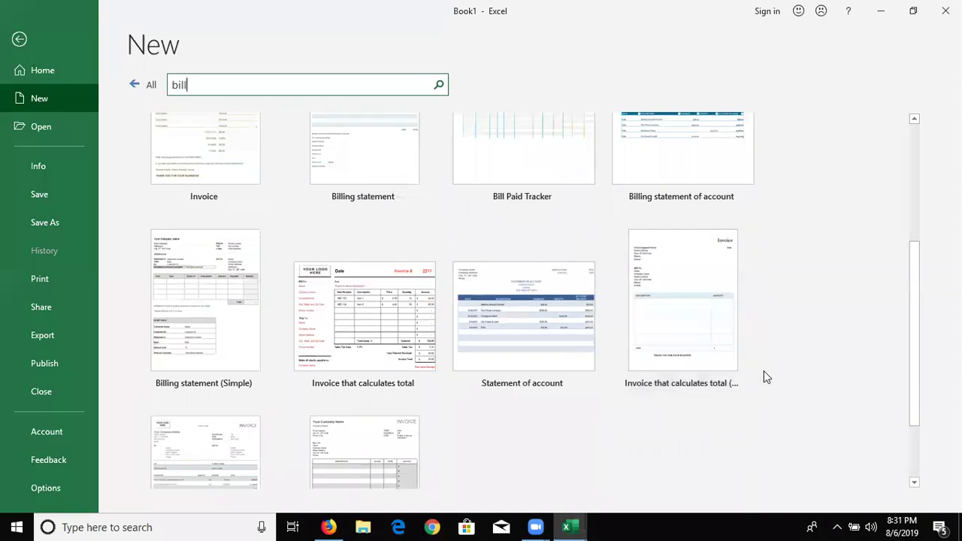
pyautogui.scroll(-3, 513, 425)
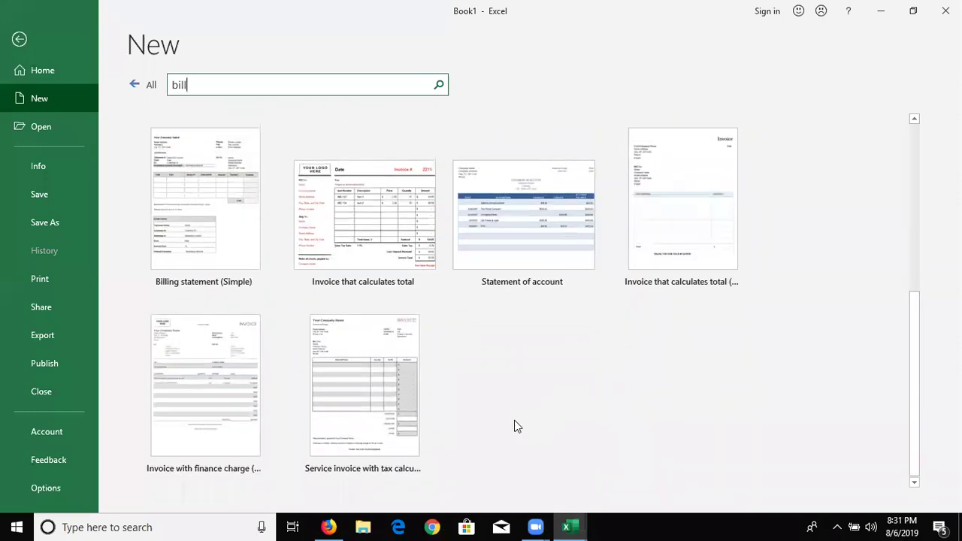
pyautogui.click(372, 404)
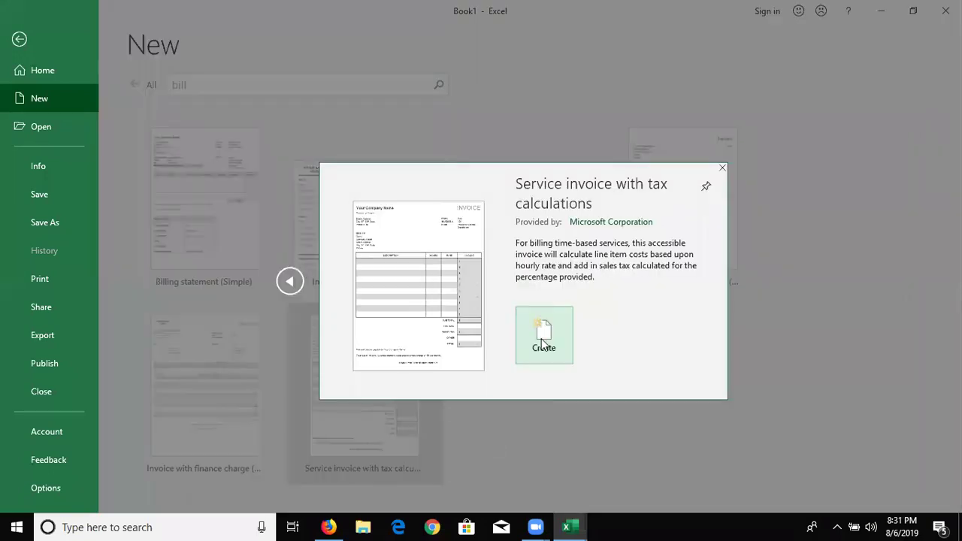
# Step: Create the Service invoice with tax calculations1 workbook and select its invoice header cells B1:E5
pyautogui.click(541, 340)
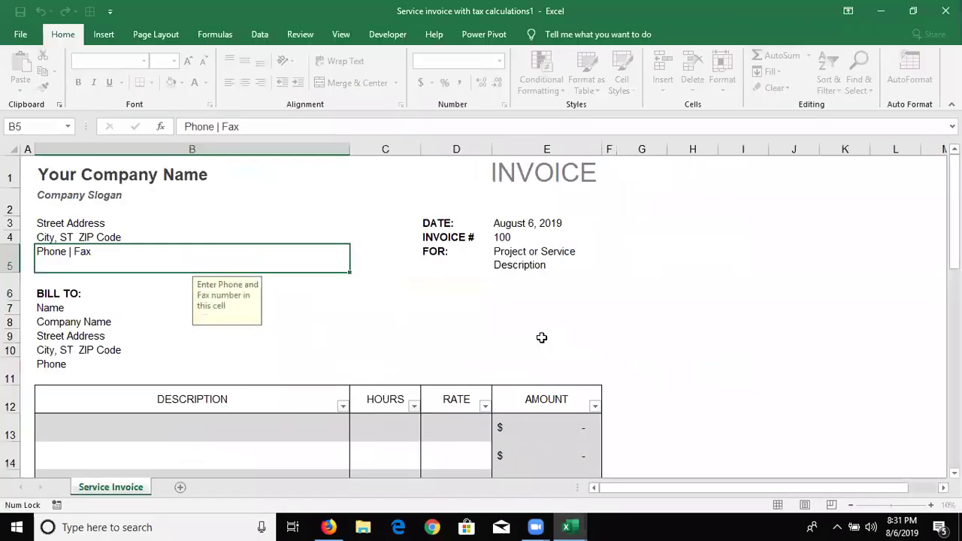
pyautogui.moveTo(268, 178)
pyautogui.mouseDown()
pyautogui.moveTo(511, 281)
pyautogui.moveTo(490, 363)
pyautogui.mouseUp()
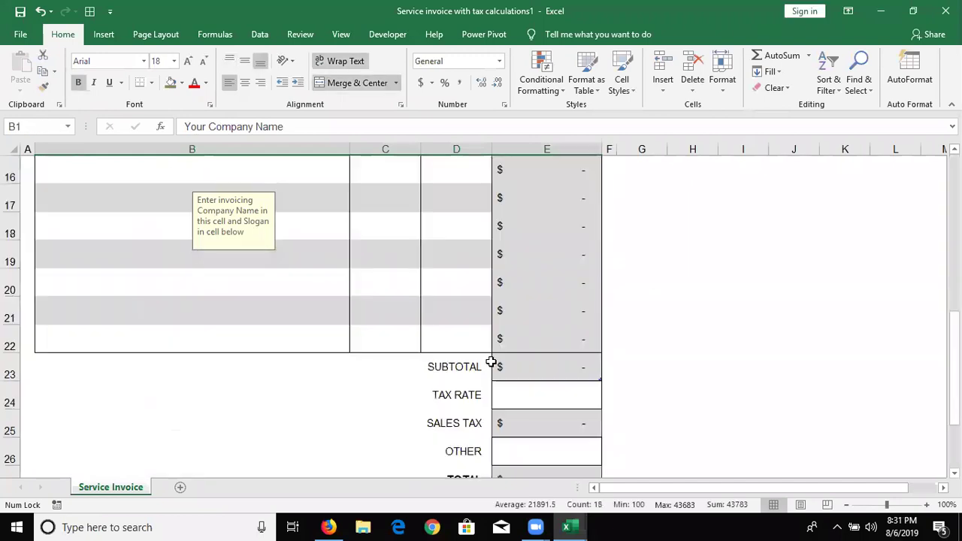
pyautogui.scroll(5, 490, 362)
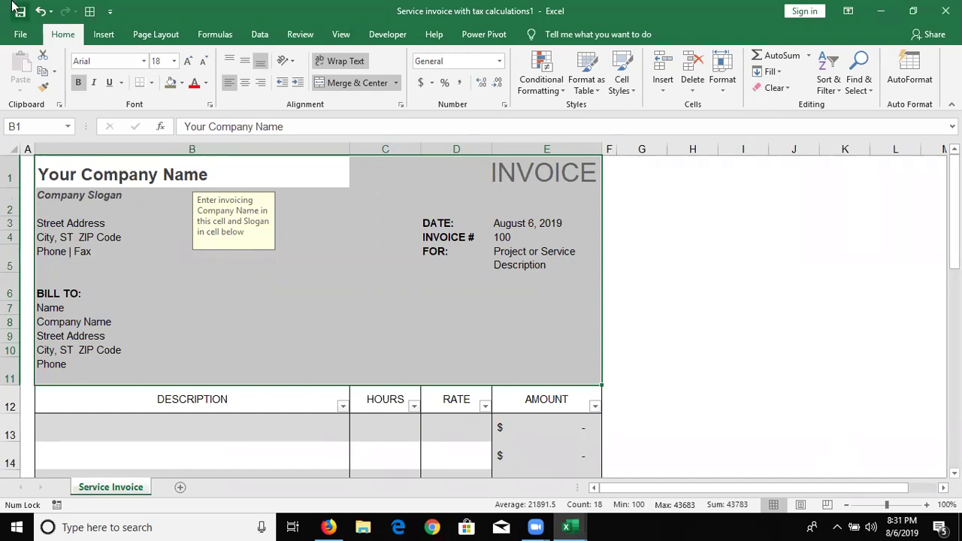
# Step: Return to the New page, scroll the template gallery, and preview the Academic calendar template
pyautogui.click(21, 36)
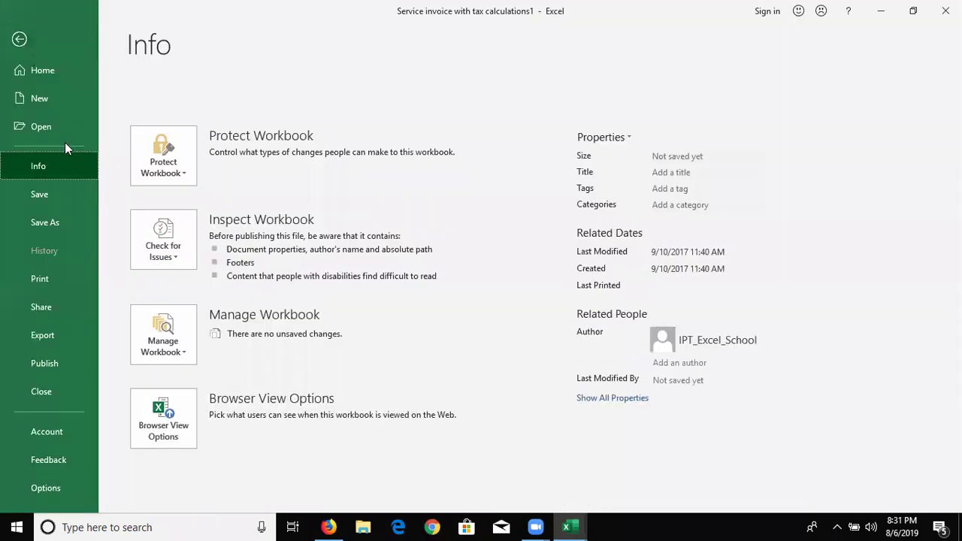
pyautogui.click(54, 109)
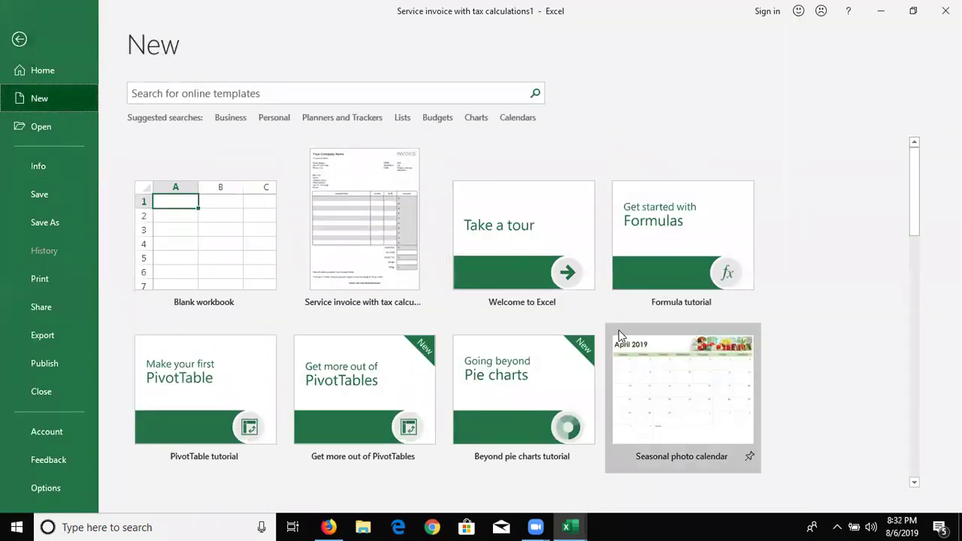
pyautogui.scroll(-2, 619, 330)
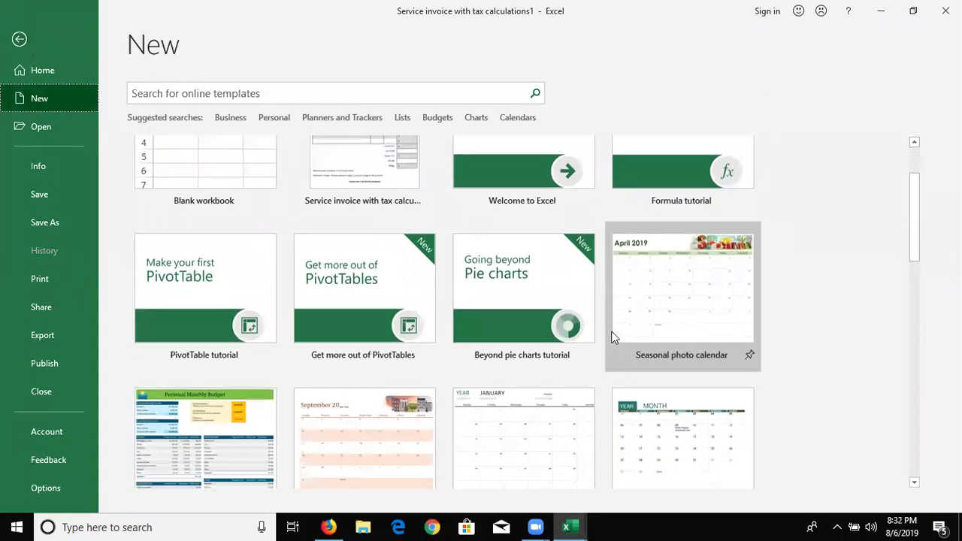
pyautogui.scroll(-1, 504, 375)
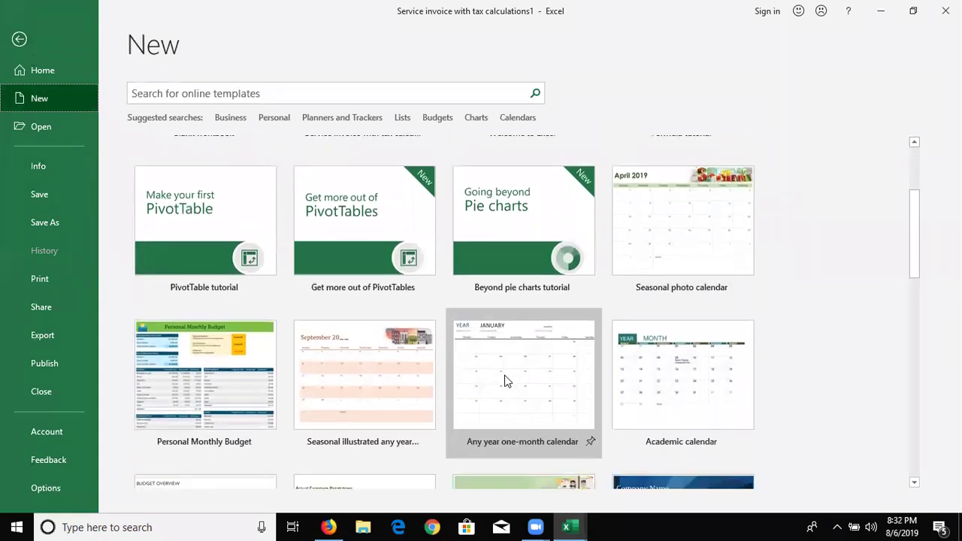
pyautogui.scroll(-1, 848, 400)
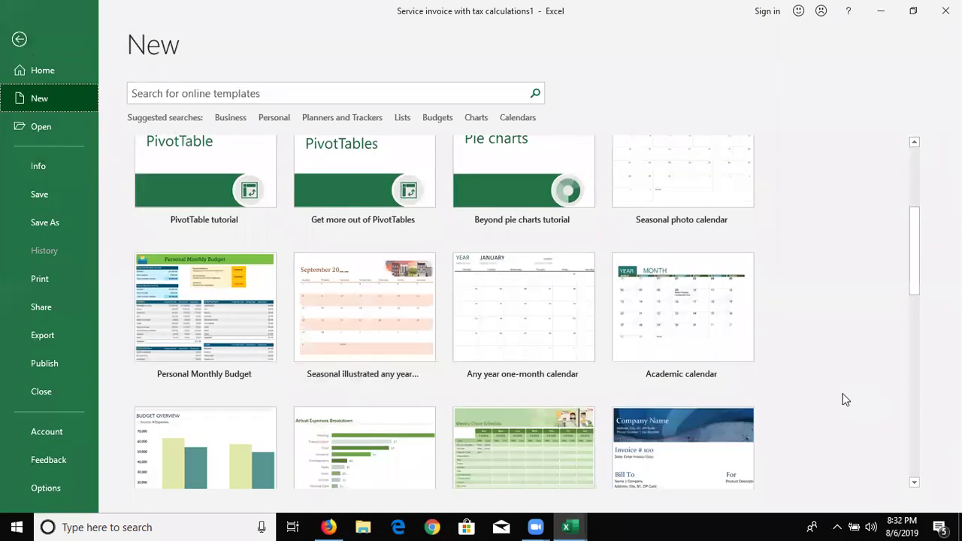
pyautogui.click(691, 342)
# Step: Create the Academic calendar1 workbook and inspect a day cell, the year cell and the August cell
pyautogui.click(586, 335)
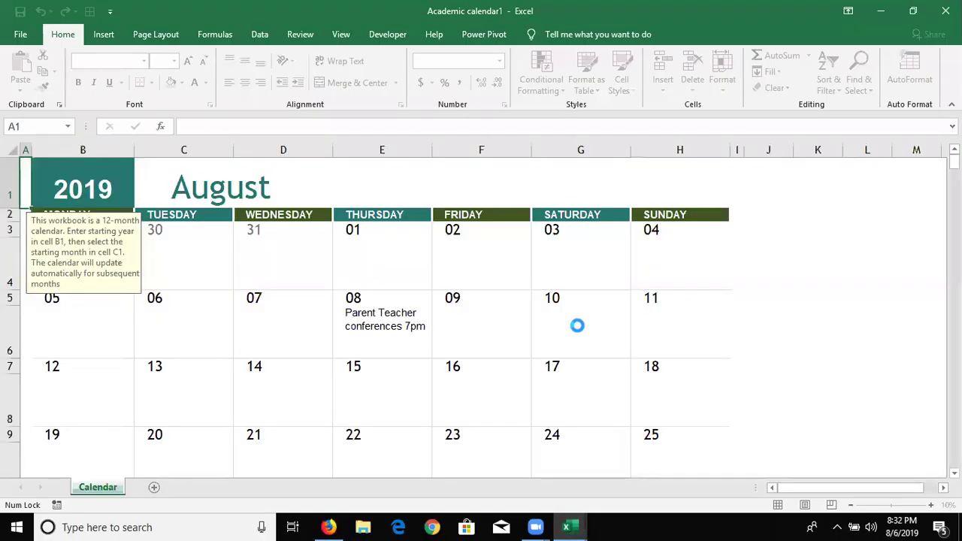
pyautogui.click(206, 328)
pyautogui.scroll(-6, 219, 356)
pyautogui.scroll(6, 218, 356)
pyautogui.click(114, 180)
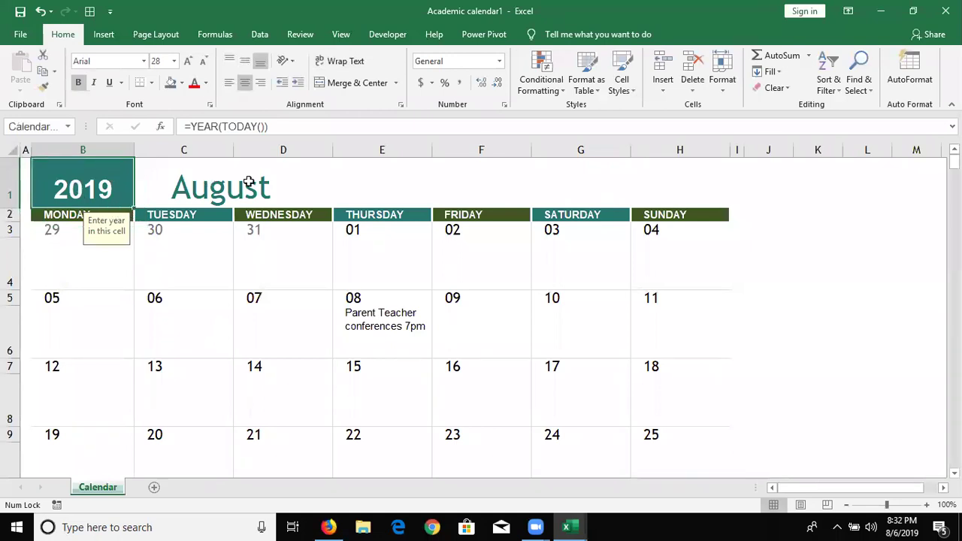
pyautogui.click(236, 187)
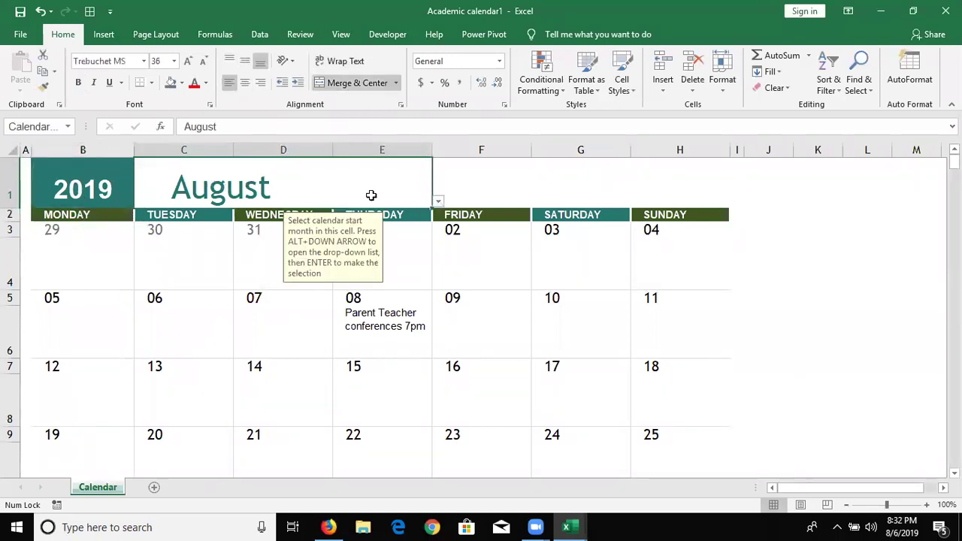
# Step: Try June, February and January as the starting month, settle on May, then select the 9th
pyautogui.click(438, 203)
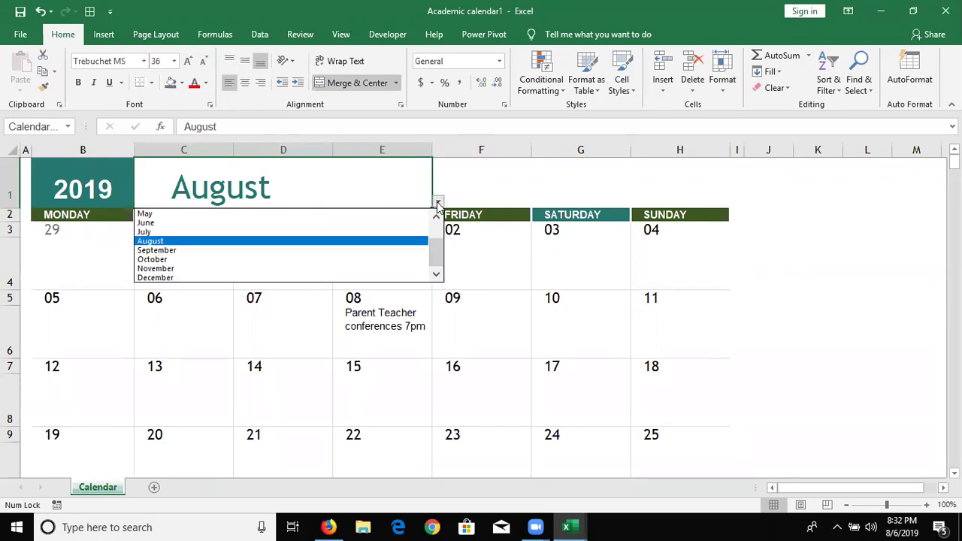
pyautogui.click(385, 223)
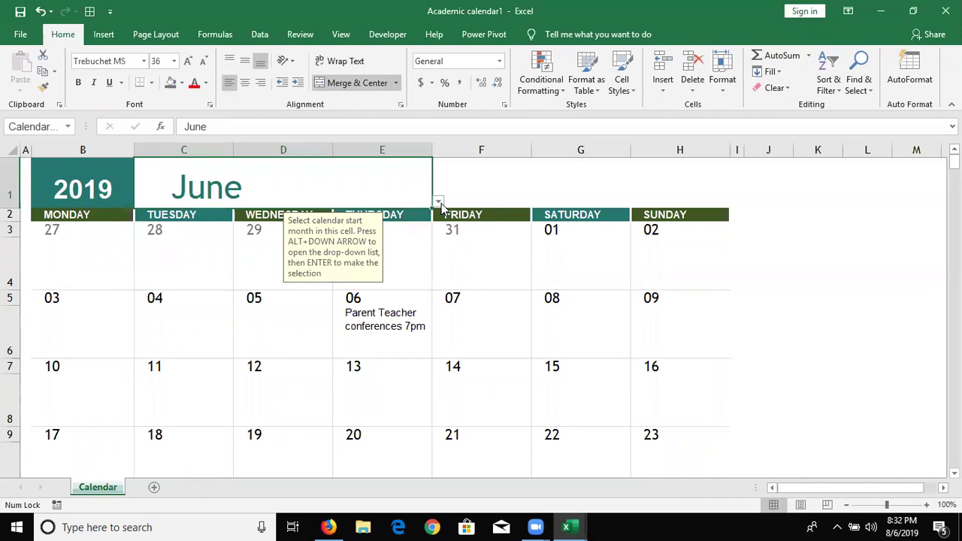
pyautogui.click(438, 202)
pyautogui.scroll(1, 435, 220)
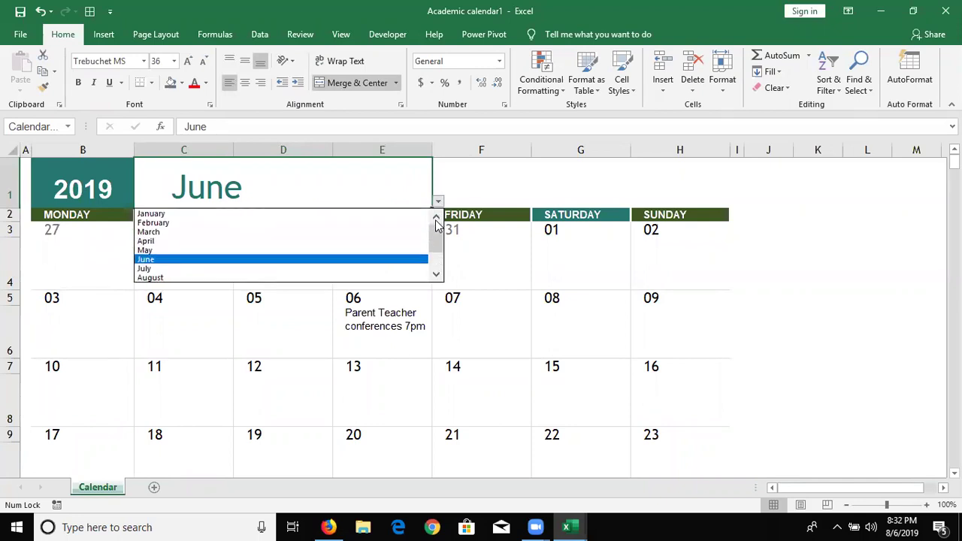
pyautogui.click(391, 227)
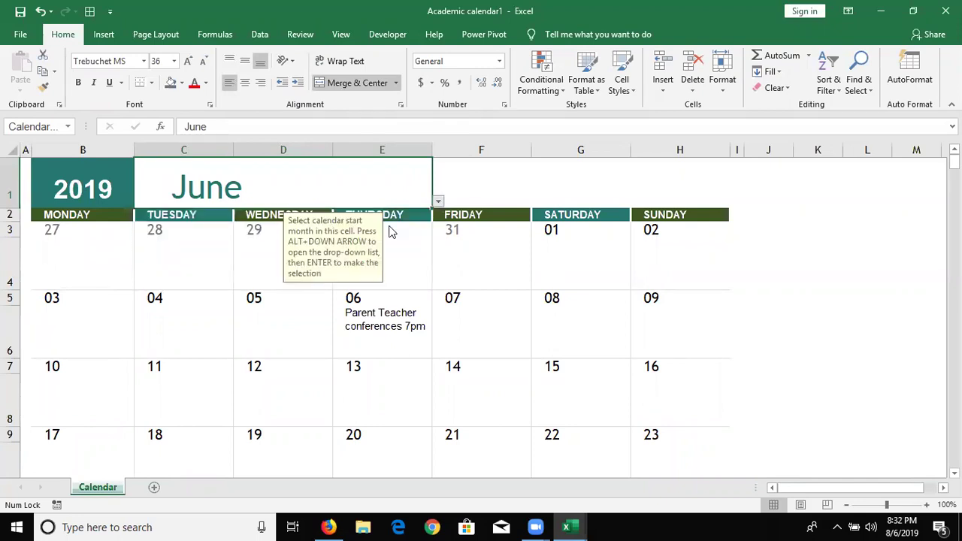
pyautogui.click(438, 202)
pyautogui.click(435, 217)
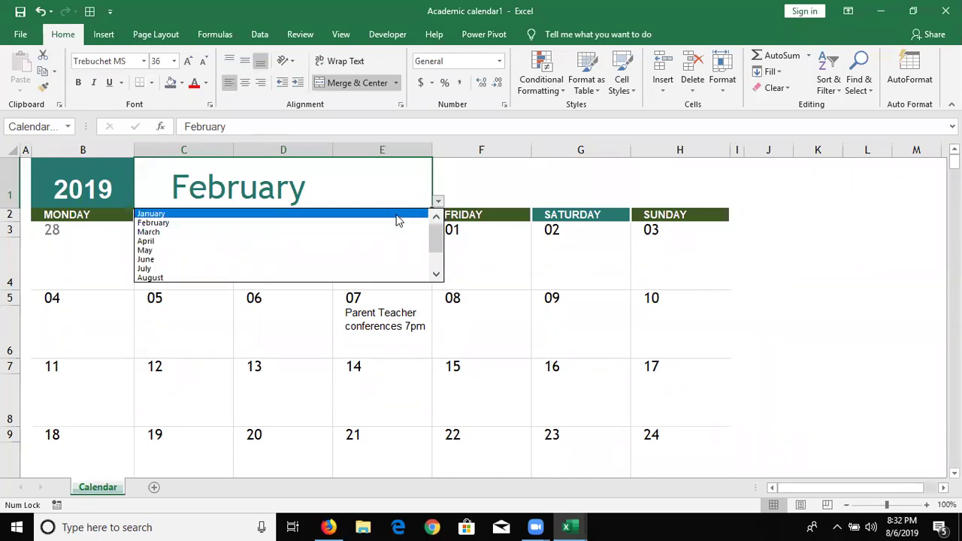
pyautogui.click(397, 215)
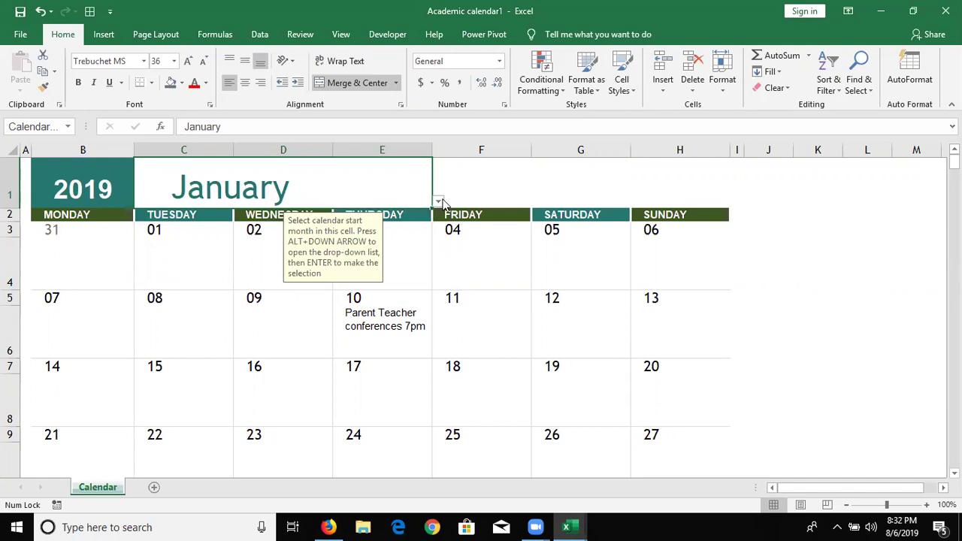
pyautogui.click(438, 202)
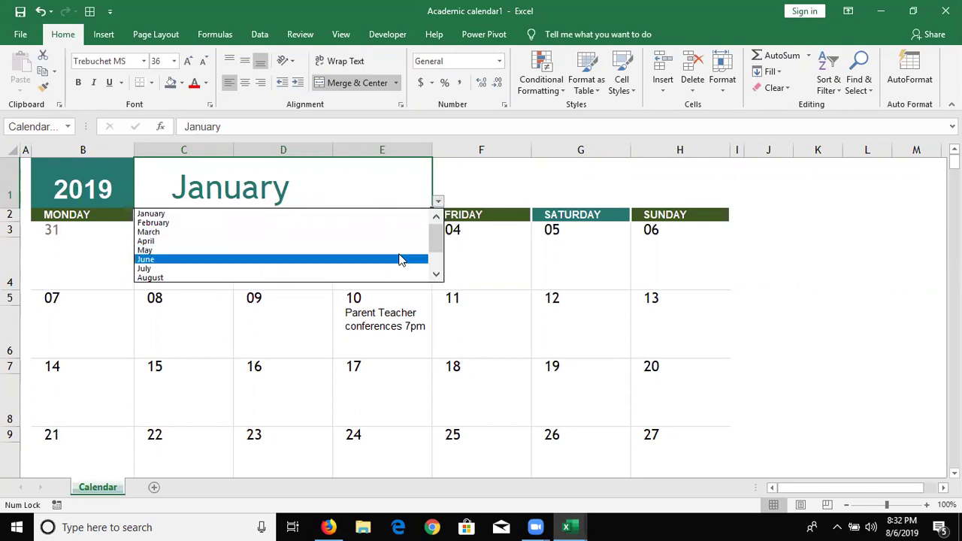
pyautogui.click(398, 250)
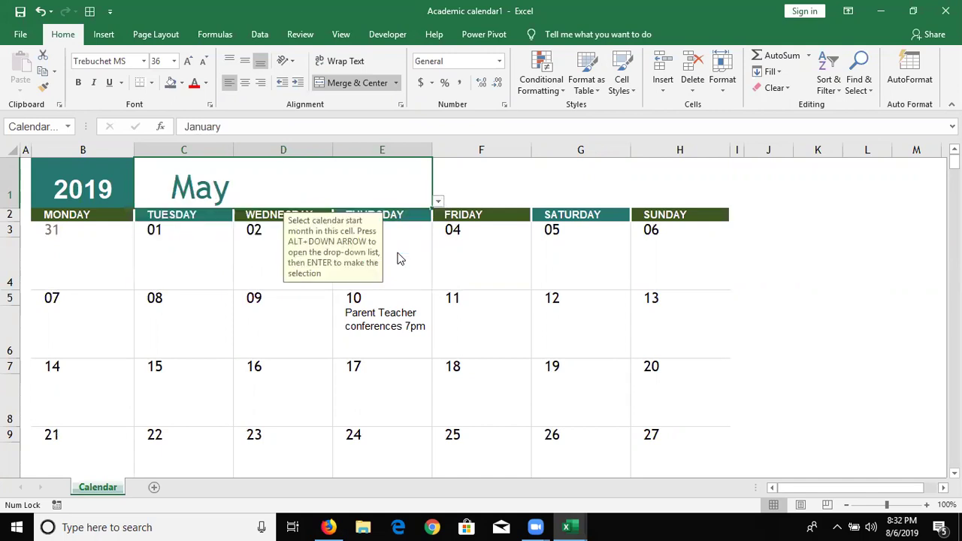
pyautogui.click(394, 305)
pyautogui.click(575, 303)
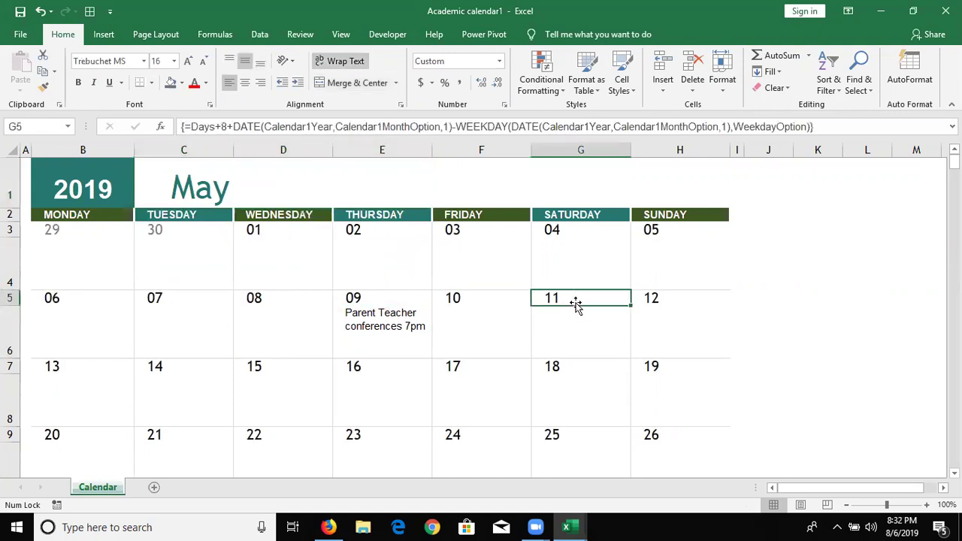
pyautogui.scroll(-6, 569, 307)
pyautogui.scroll(5, 449, 288)
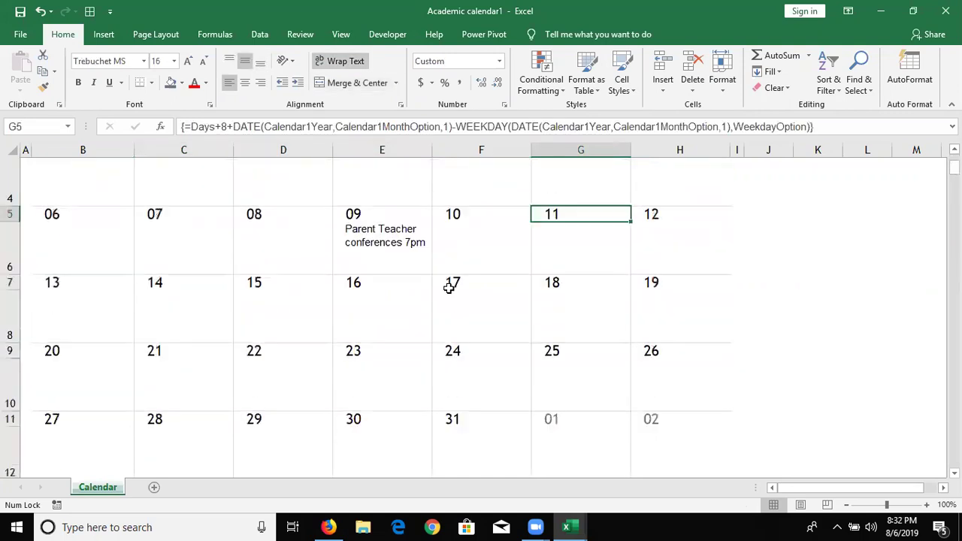
pyautogui.scroll(1, 448, 288)
pyautogui.click(569, 319)
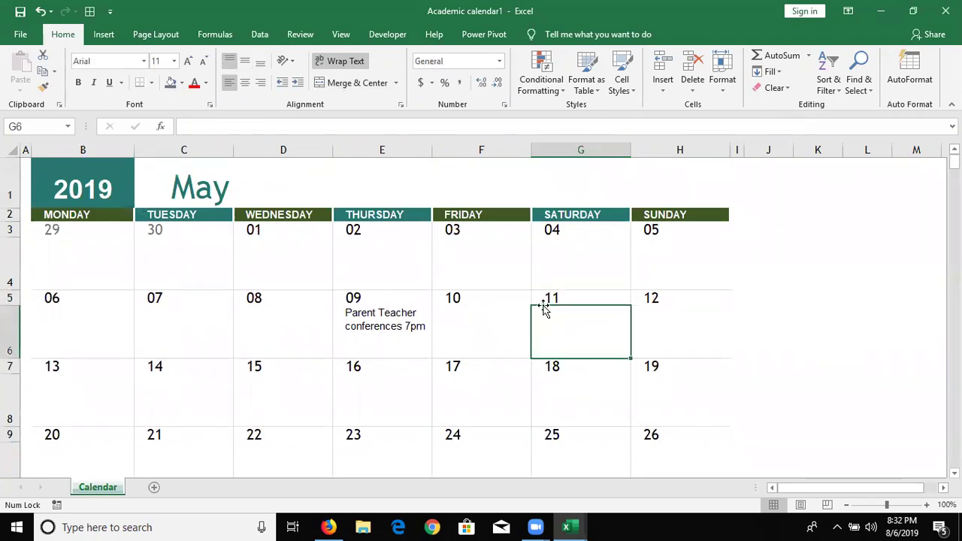
pyautogui.click(384, 326)
pyautogui.click(241, 313)
pyautogui.click(173, 324)
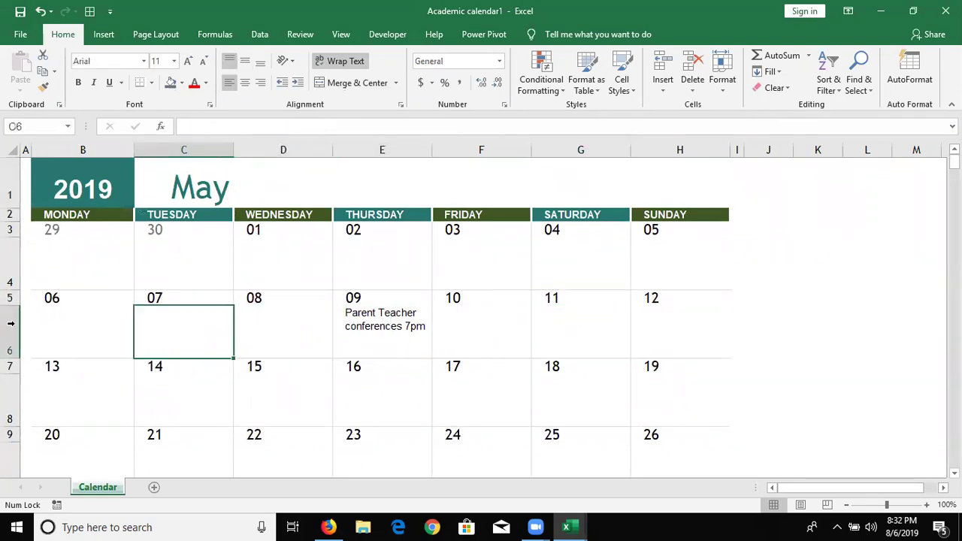
pyautogui.click(11, 324)
pyautogui.click(154, 258)
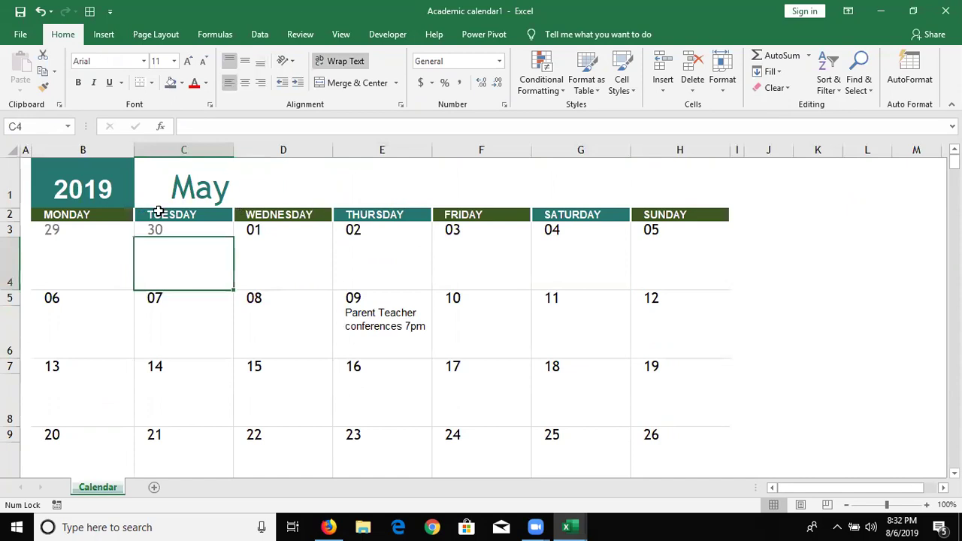
pyautogui.scroll(-6, 743, 391)
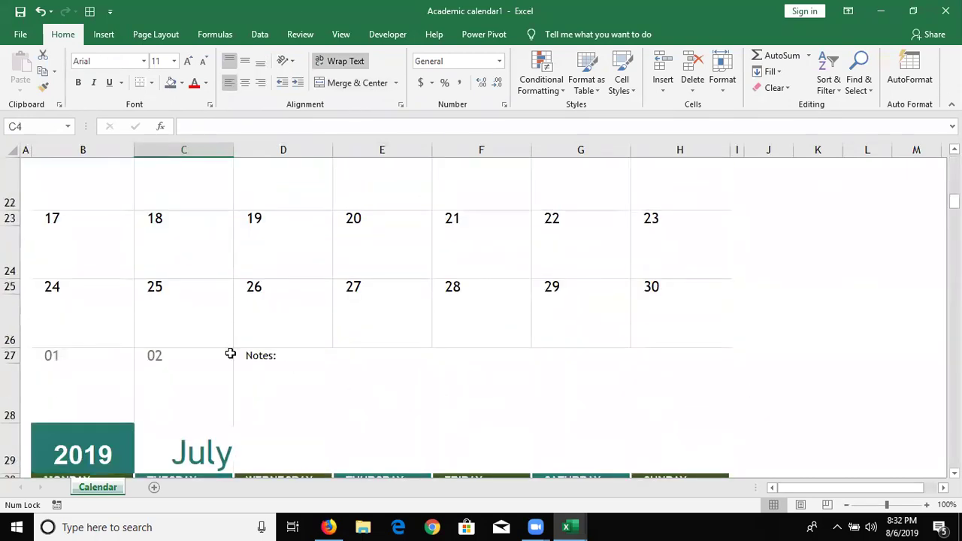
pyautogui.scroll(-4, 206, 342)
pyautogui.scroll(-5, 206, 342)
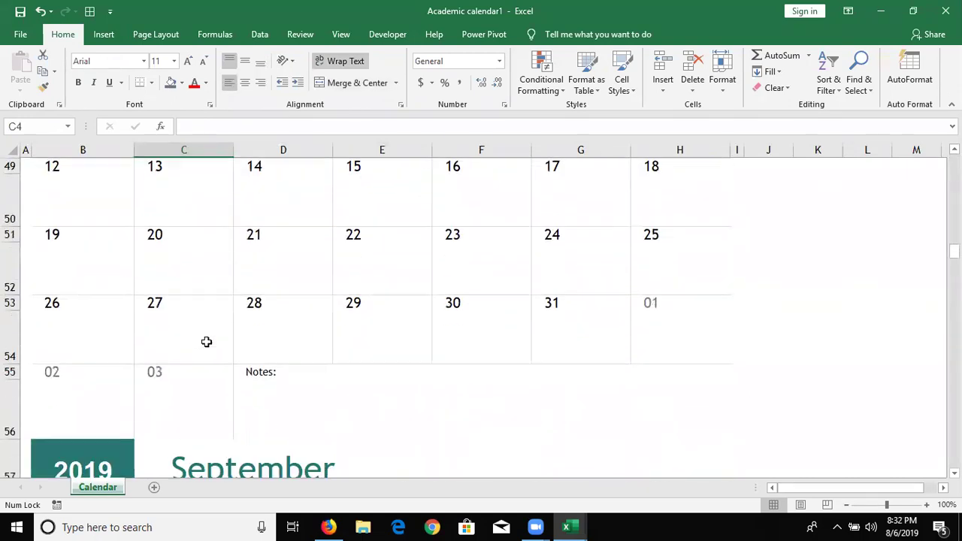
pyautogui.scroll(-4, 206, 342)
pyautogui.scroll(-5, 206, 342)
pyautogui.scroll(-4, 206, 342)
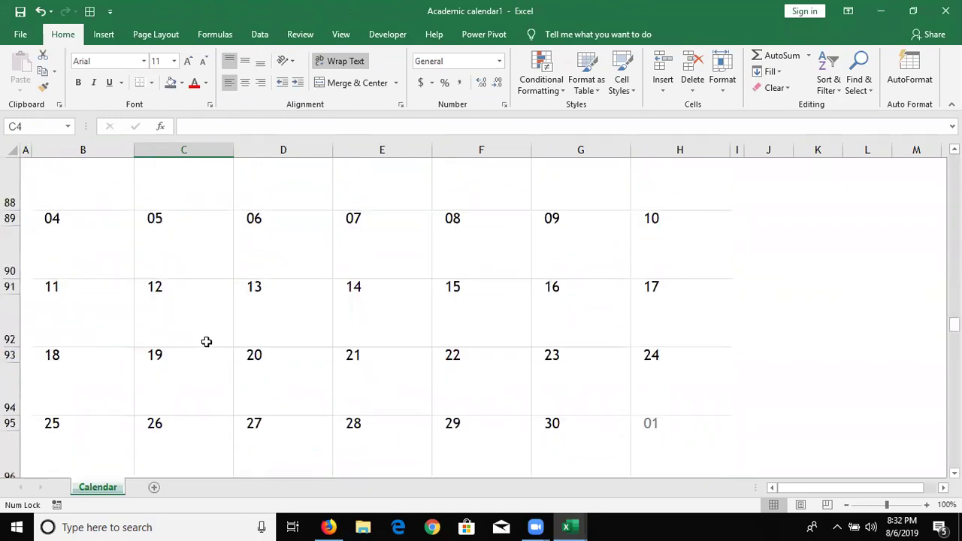
pyautogui.scroll(3, 206, 342)
pyautogui.scroll(4, 206, 334)
pyautogui.scroll(14, 206, 335)
pyautogui.scroll(5, 206, 335)
pyautogui.scroll(4, 206, 334)
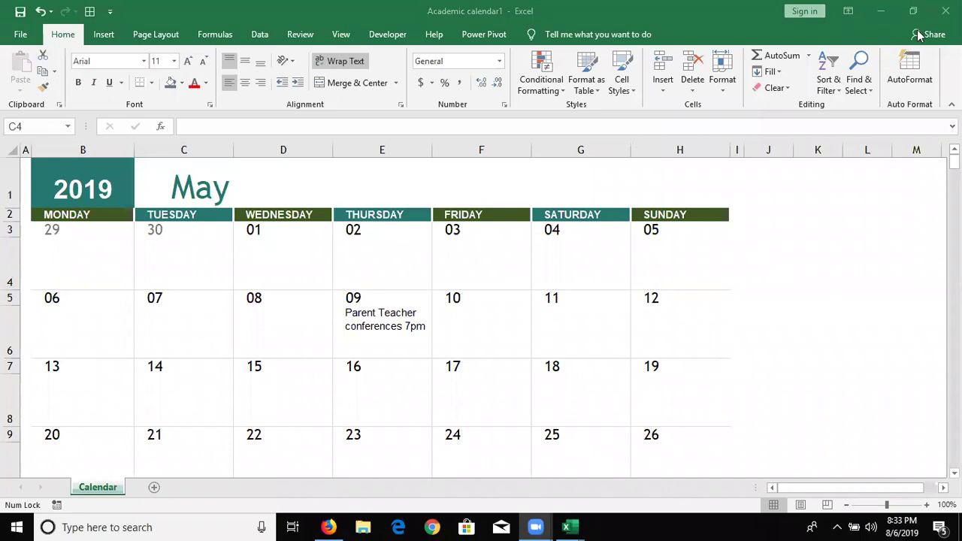
# Step: Minimize the Academic calendar1 window and the Service invoice with tax calculations1 window
pyautogui.click(877, 12)
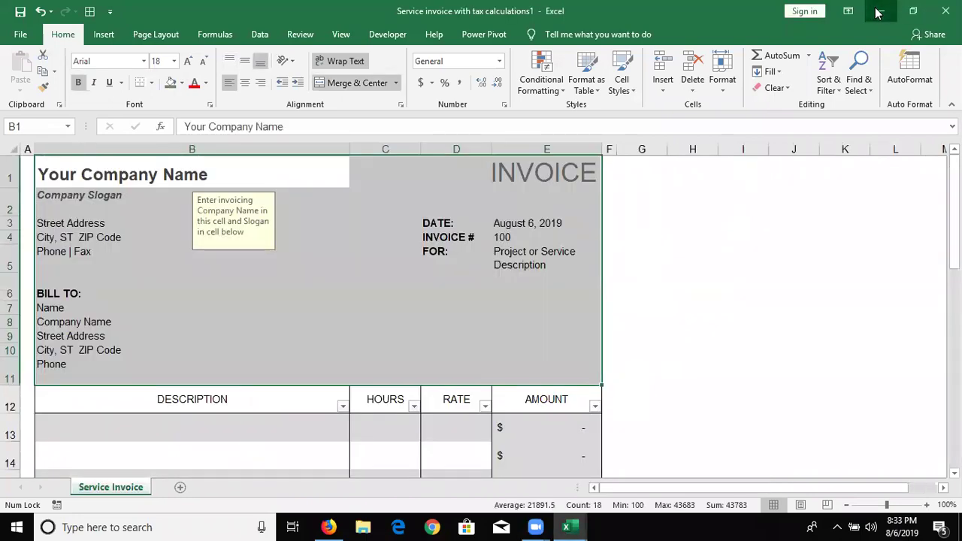
pyautogui.click(877, 11)
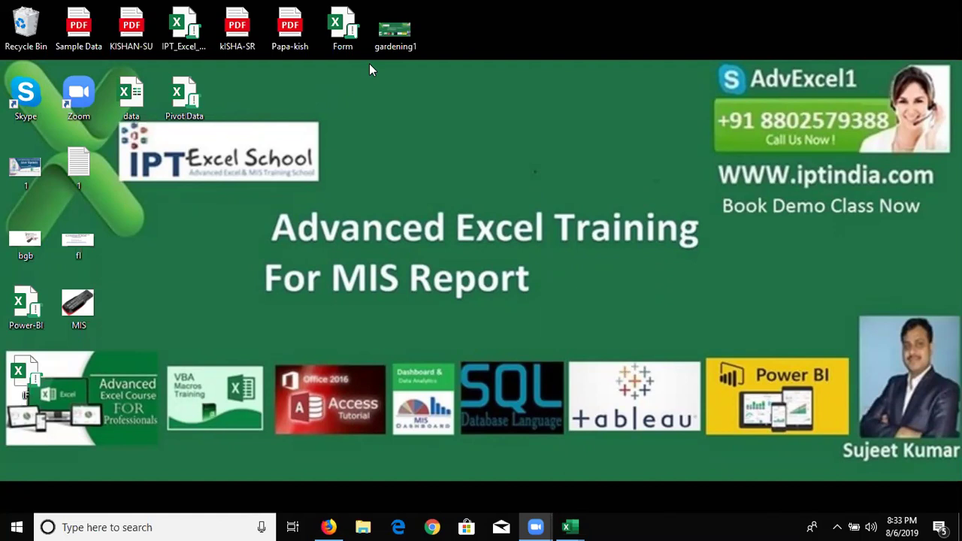
# Step: Turn on Mobile hotspot from the taskbar's network flyout, then dismiss the flyout
pyautogui.click(836, 526)
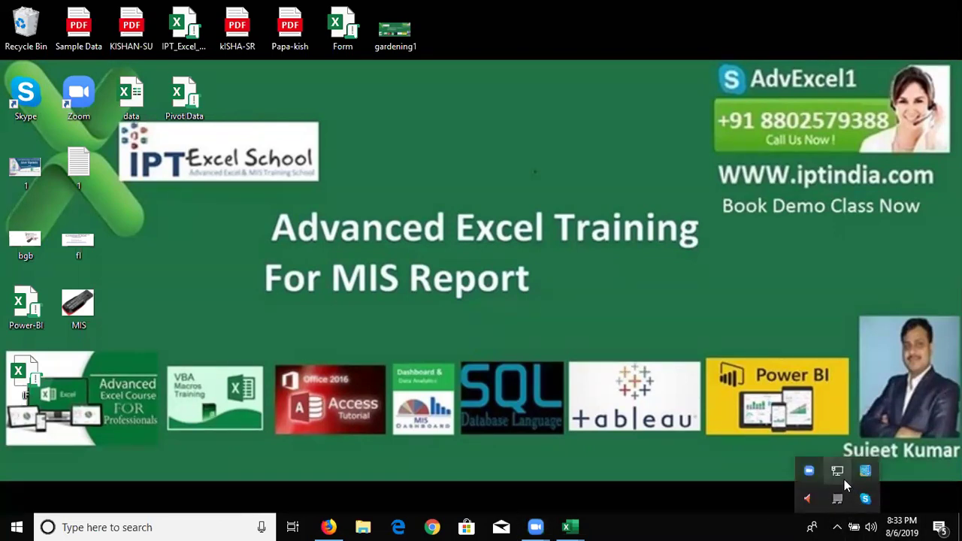
pyautogui.click(842, 480)
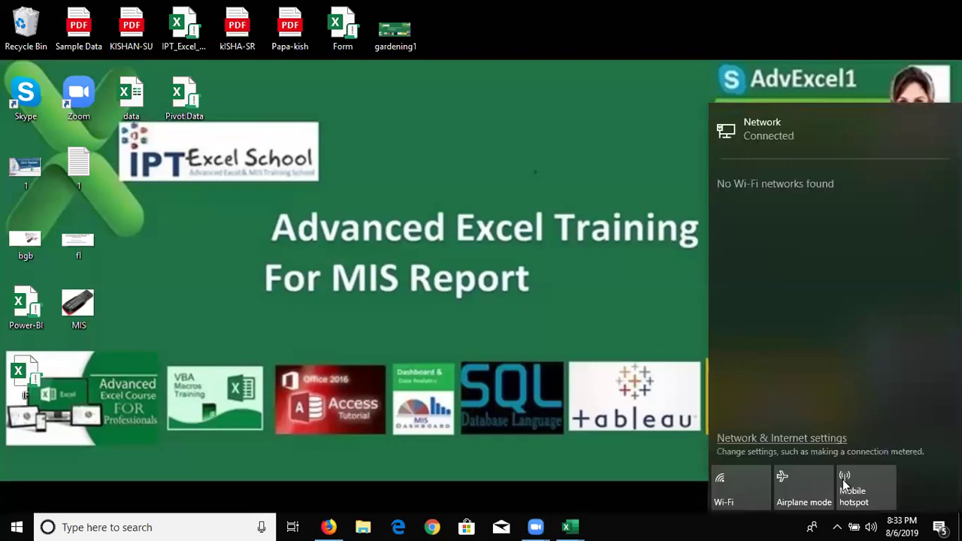
pyautogui.click(863, 494)
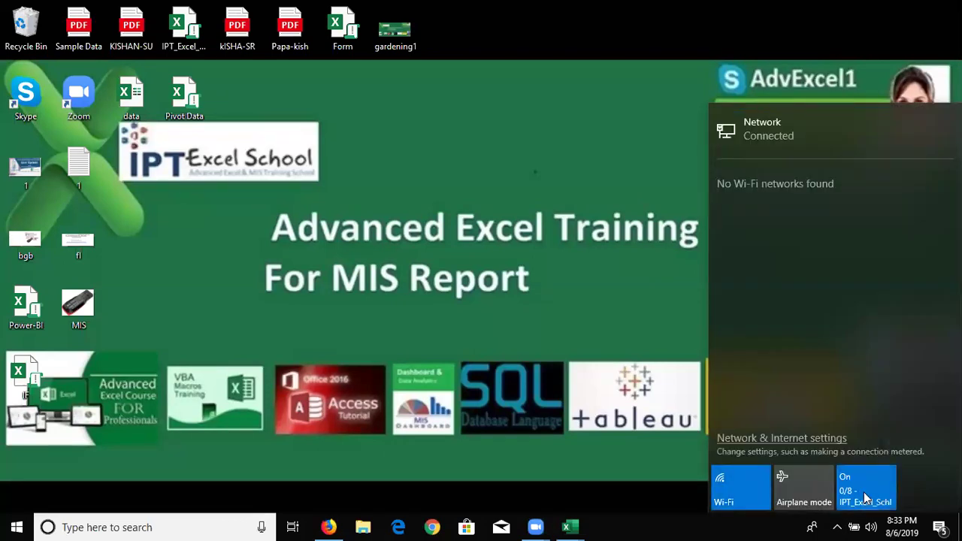
pyautogui.click(633, 338)
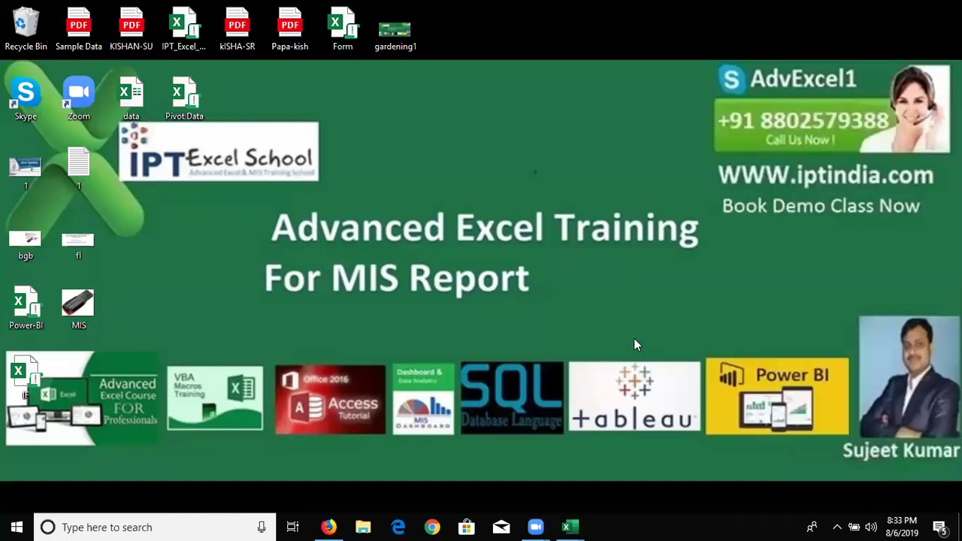